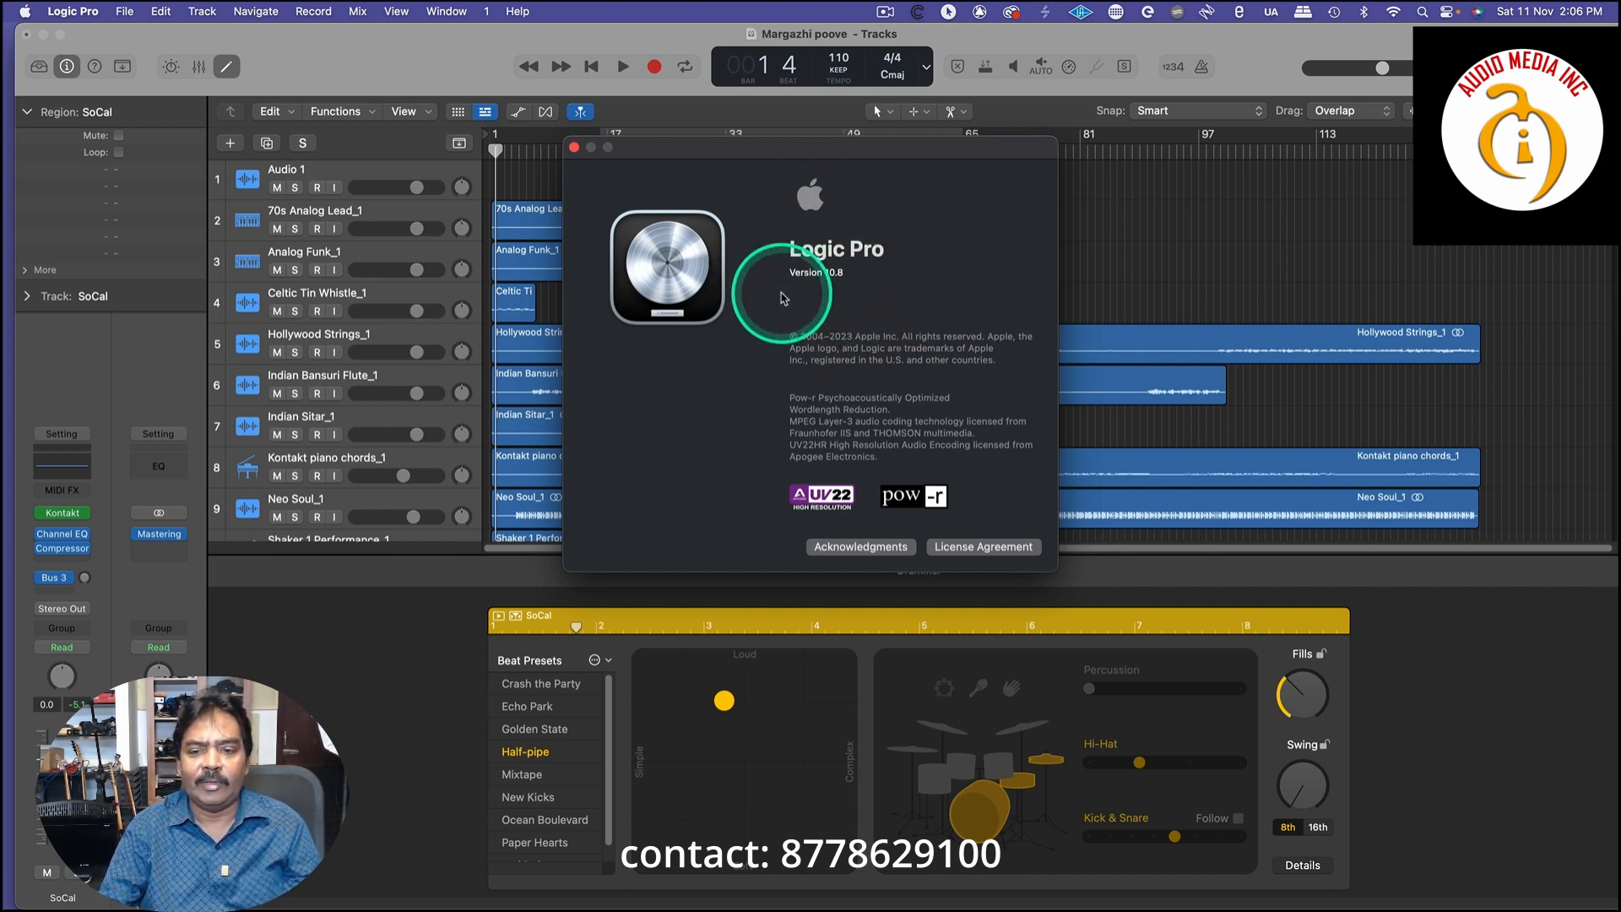
Close the Logic Pro version window and play the song with the cycle range enabled from about bar 17 to bar 65
click(573, 147)
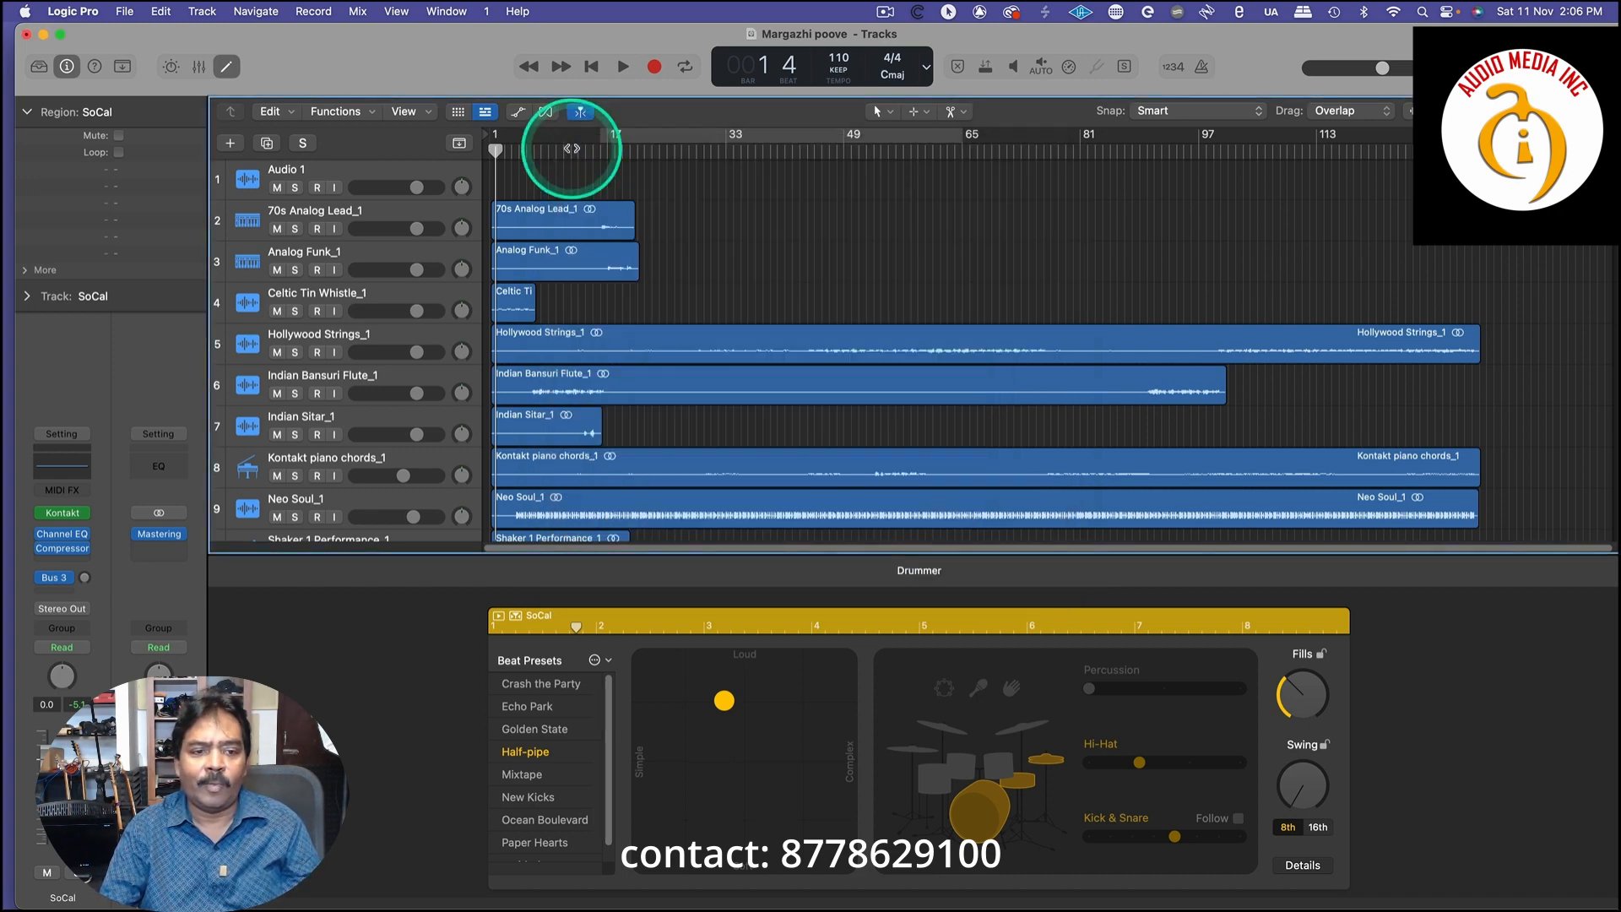
click(572, 145)
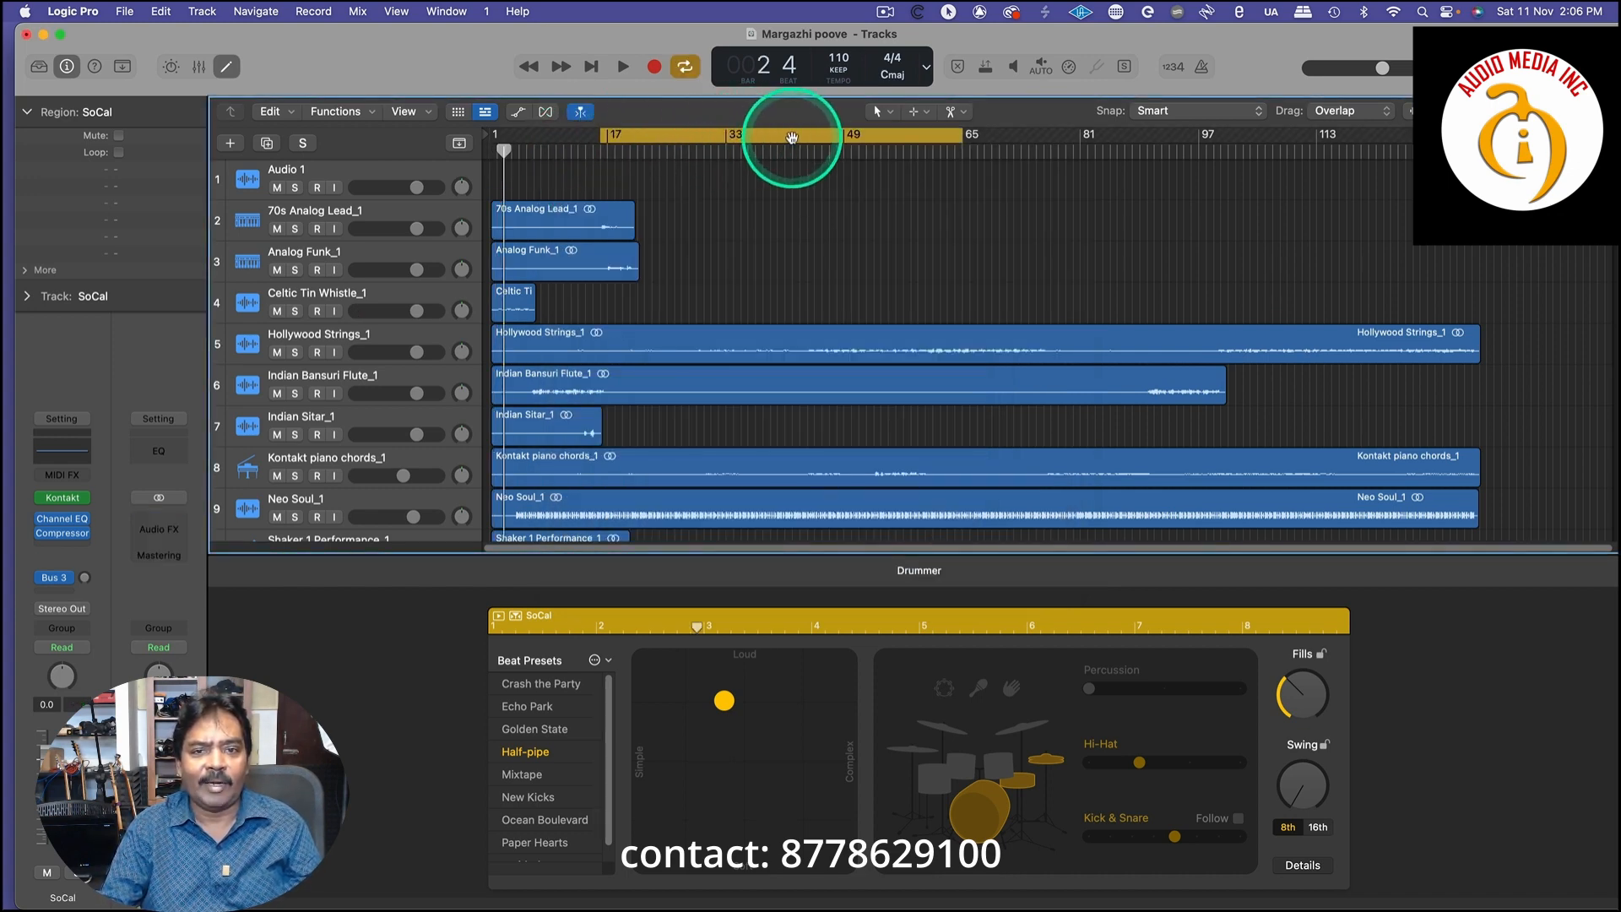
key(space)
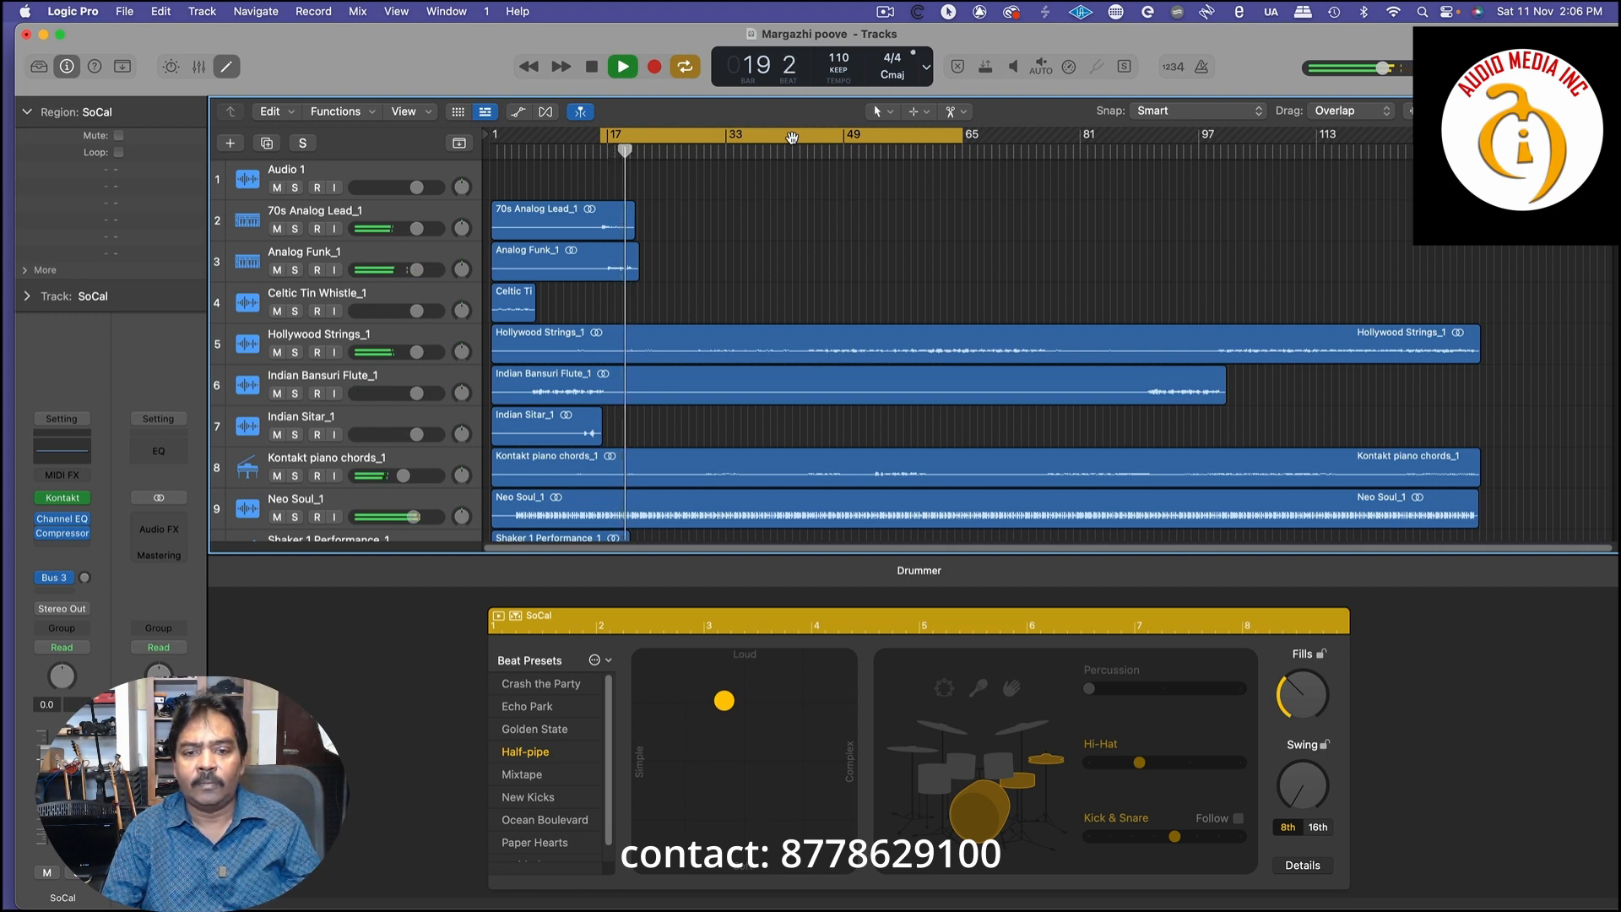
Select the margali Poove 95 Voice track, open its UAD Auto-Tune plug-in and move the plug-in window clear of the track list
scroll(792, 137, down, 1)
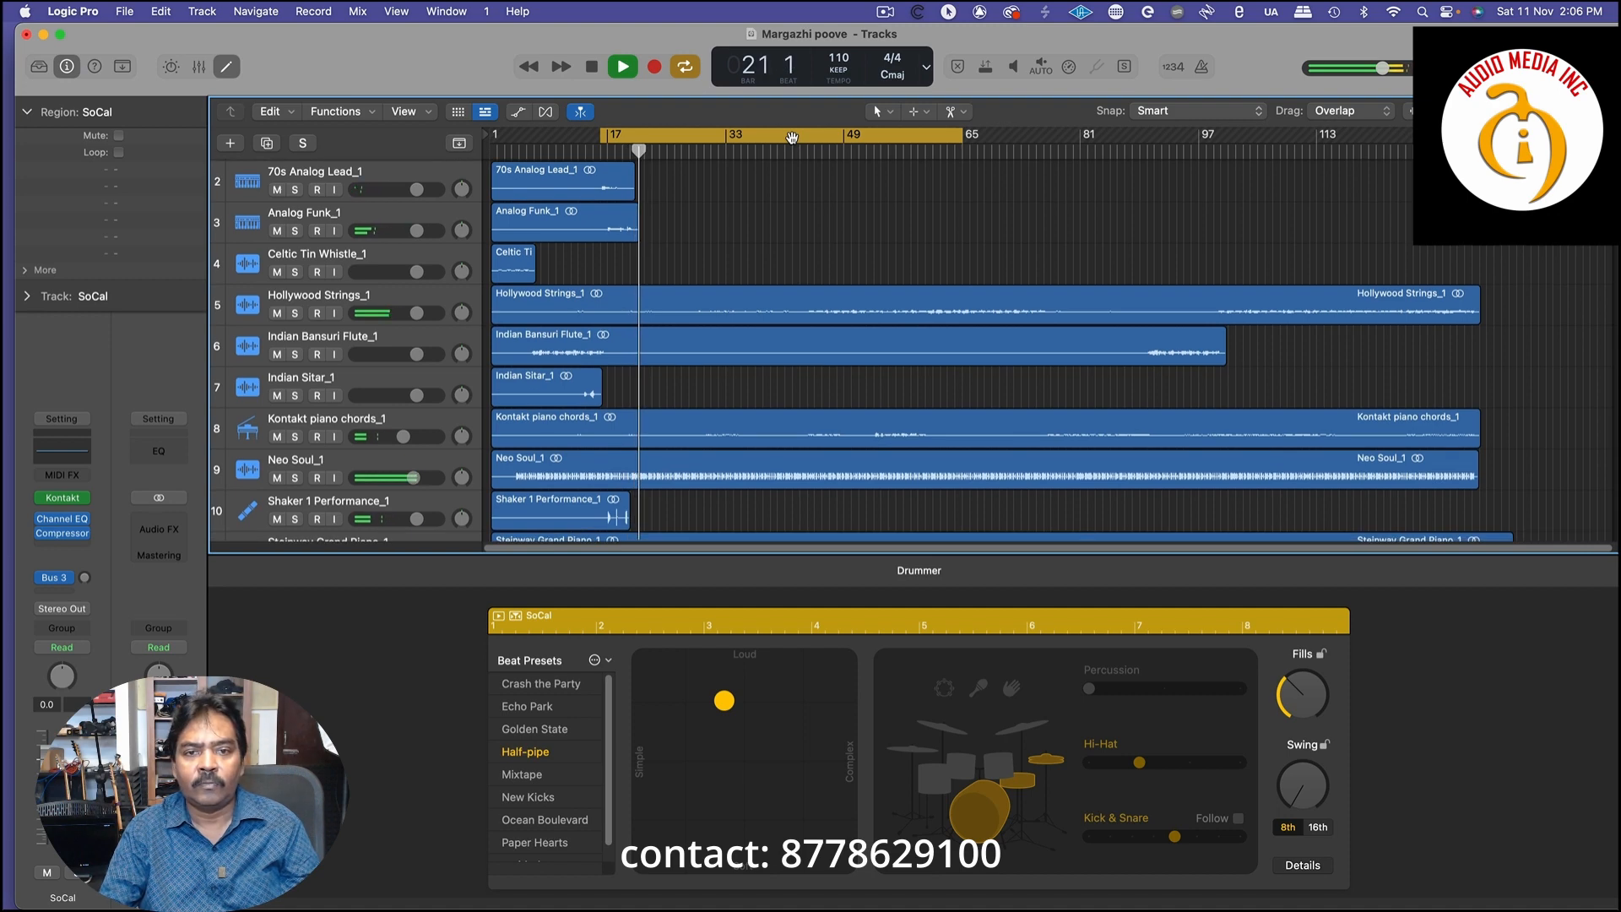
scroll(792, 137, down, 1)
scroll(791, 137, down, 1)
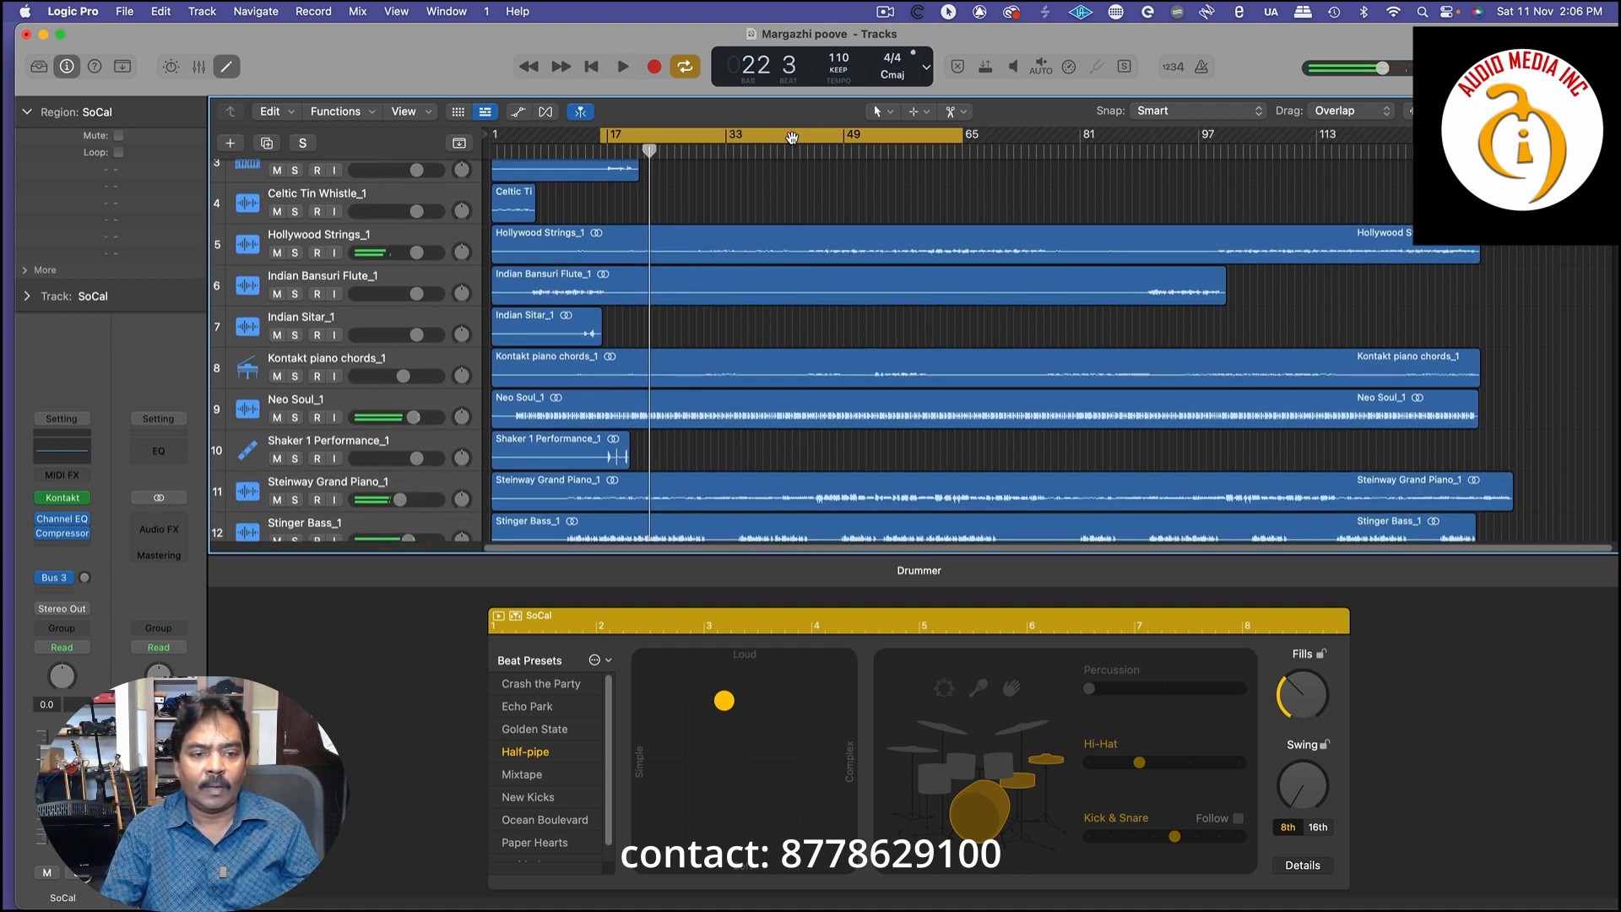
scroll(792, 137, down, 4)
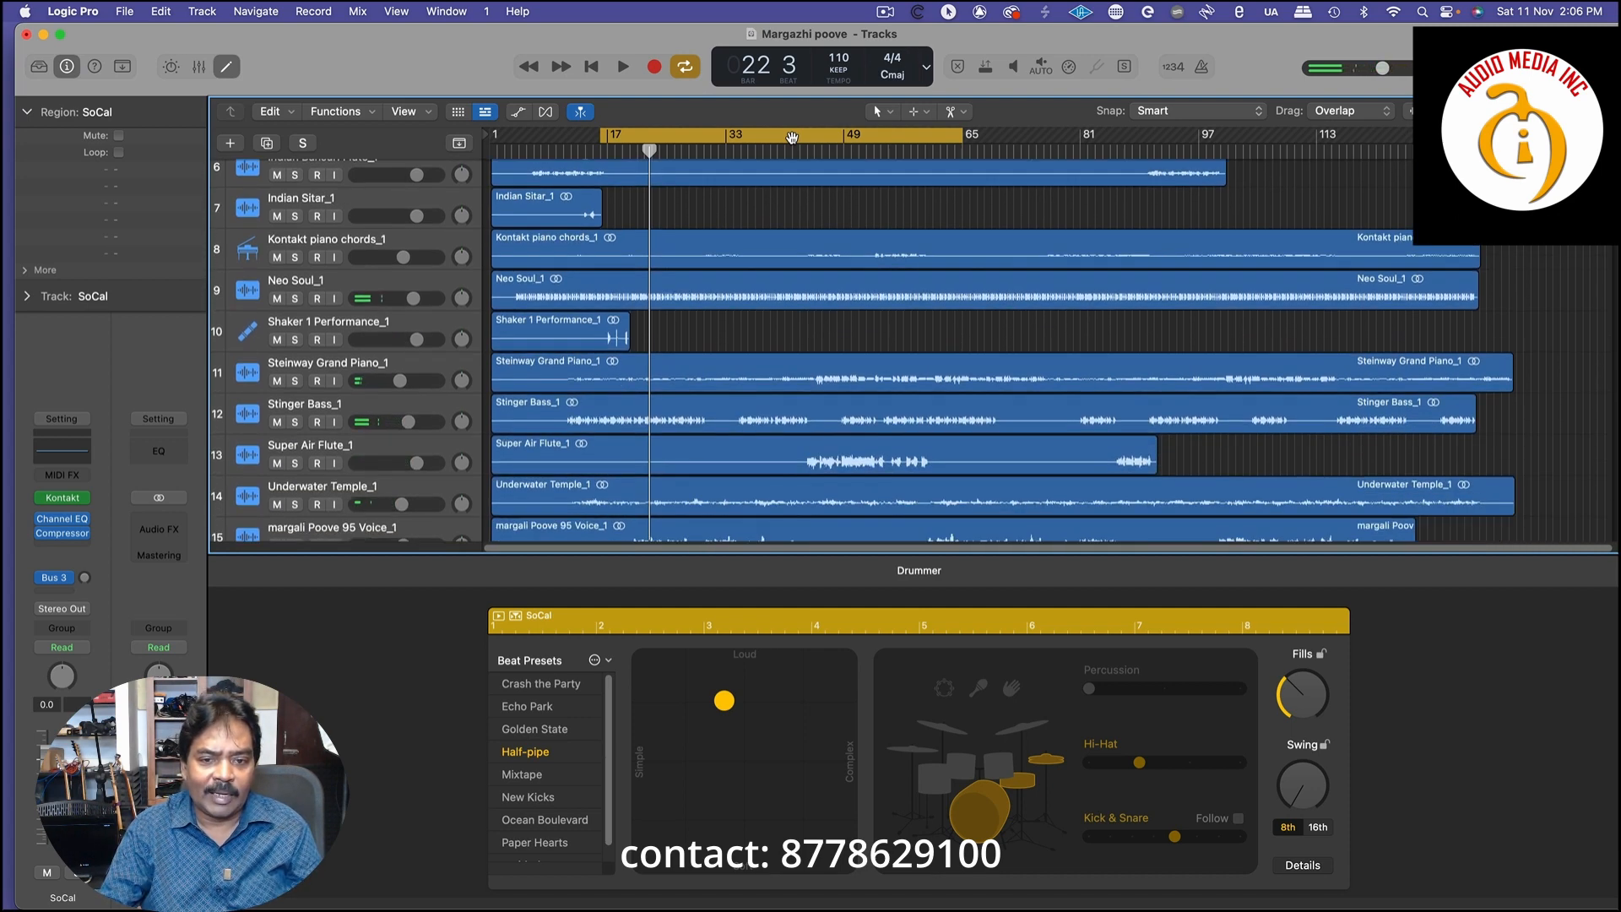
scroll(792, 138, down, 2)
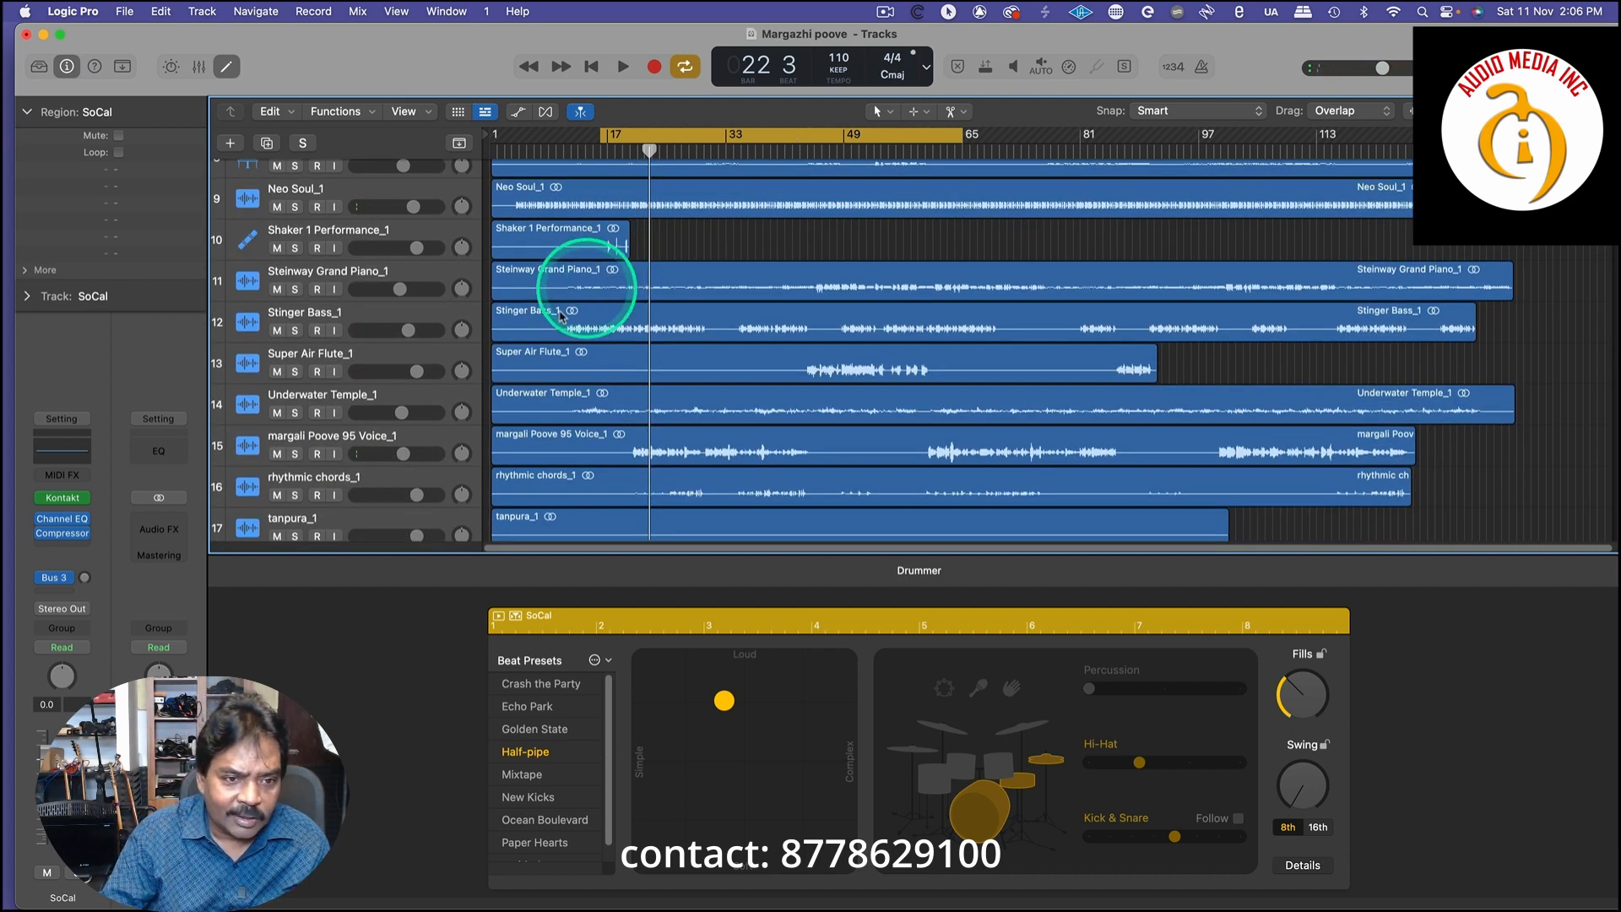
click(390, 439)
click(68, 504)
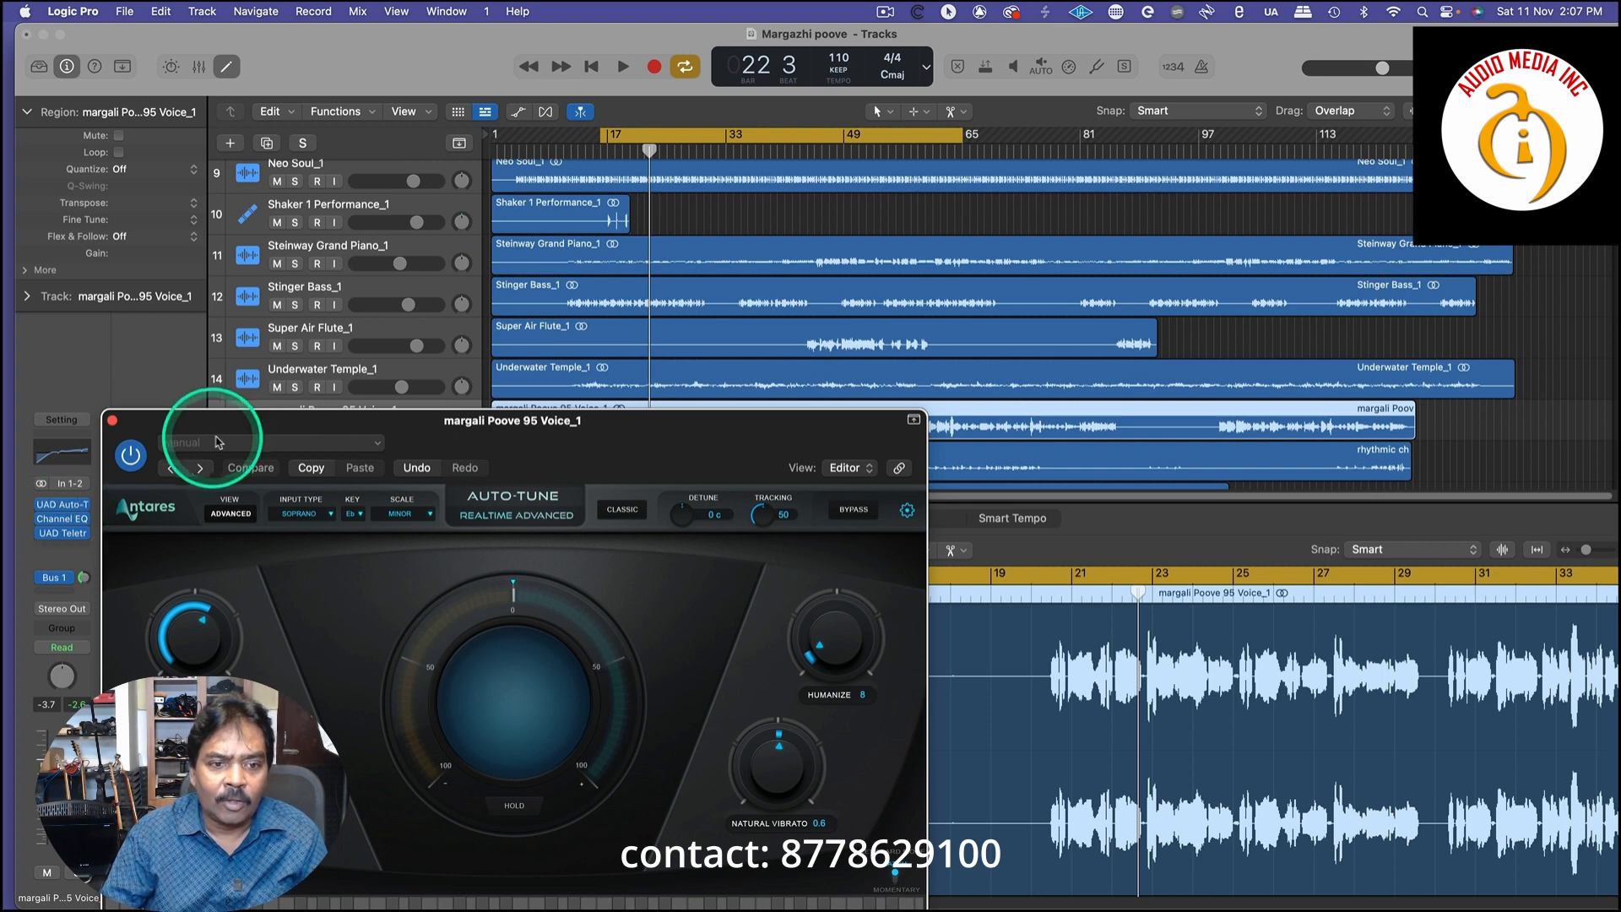
drag(314, 419, 995, 235)
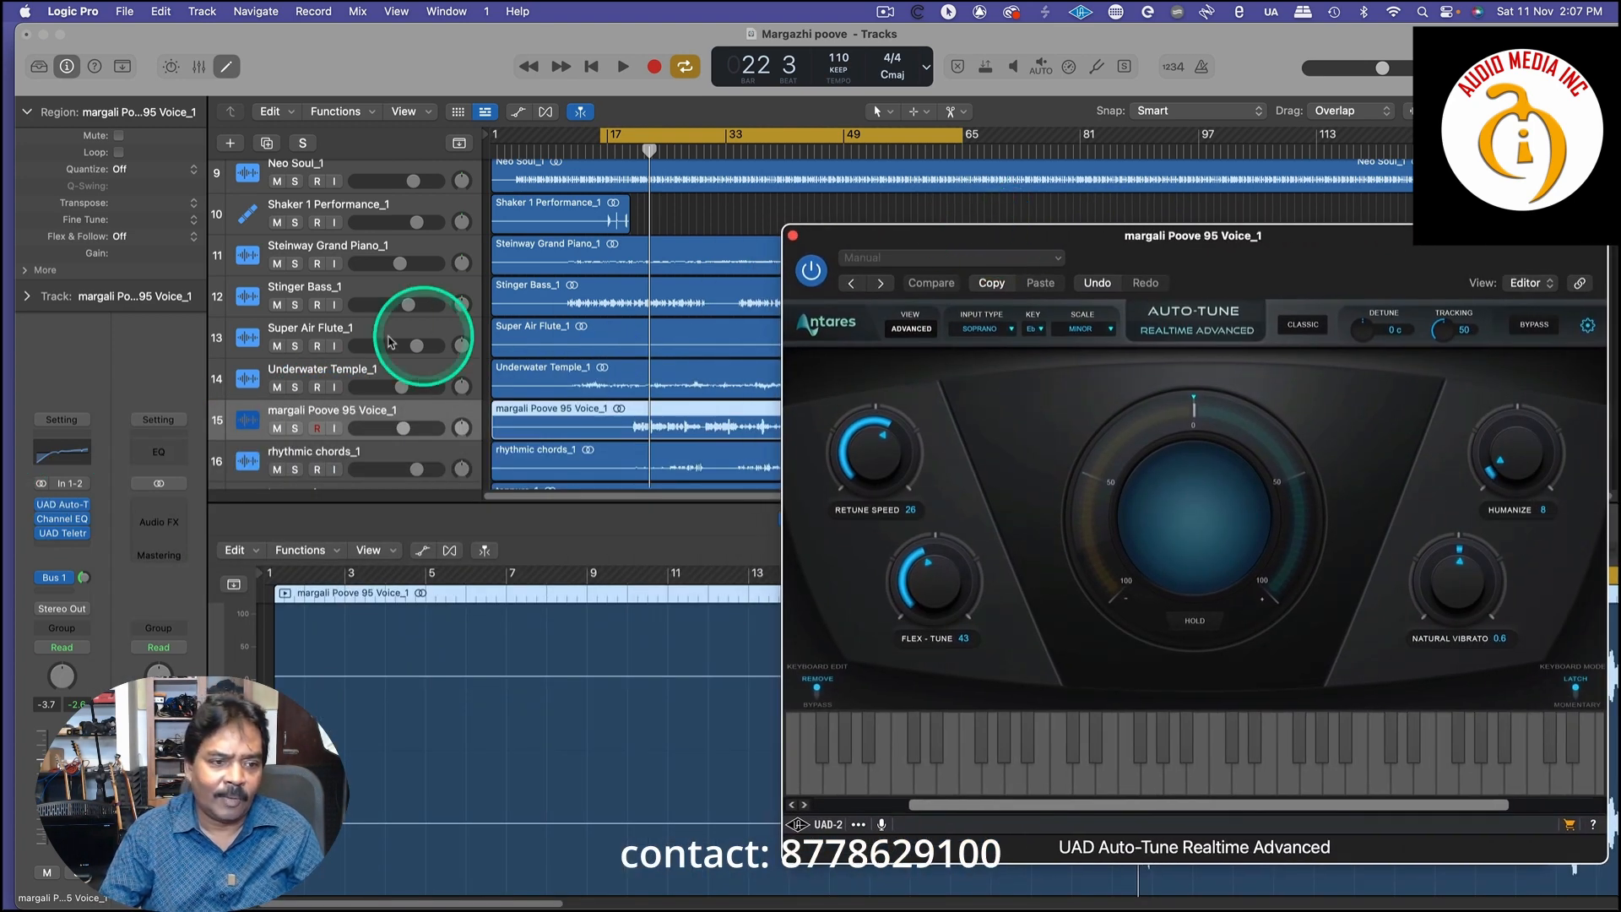
Open the voice track's Channel EQ and UAD Teletronix LA-2, plus the UAD Lexicon reverb on Aux 1, to inspect their settings
mouse_move(53, 522)
click(62, 451)
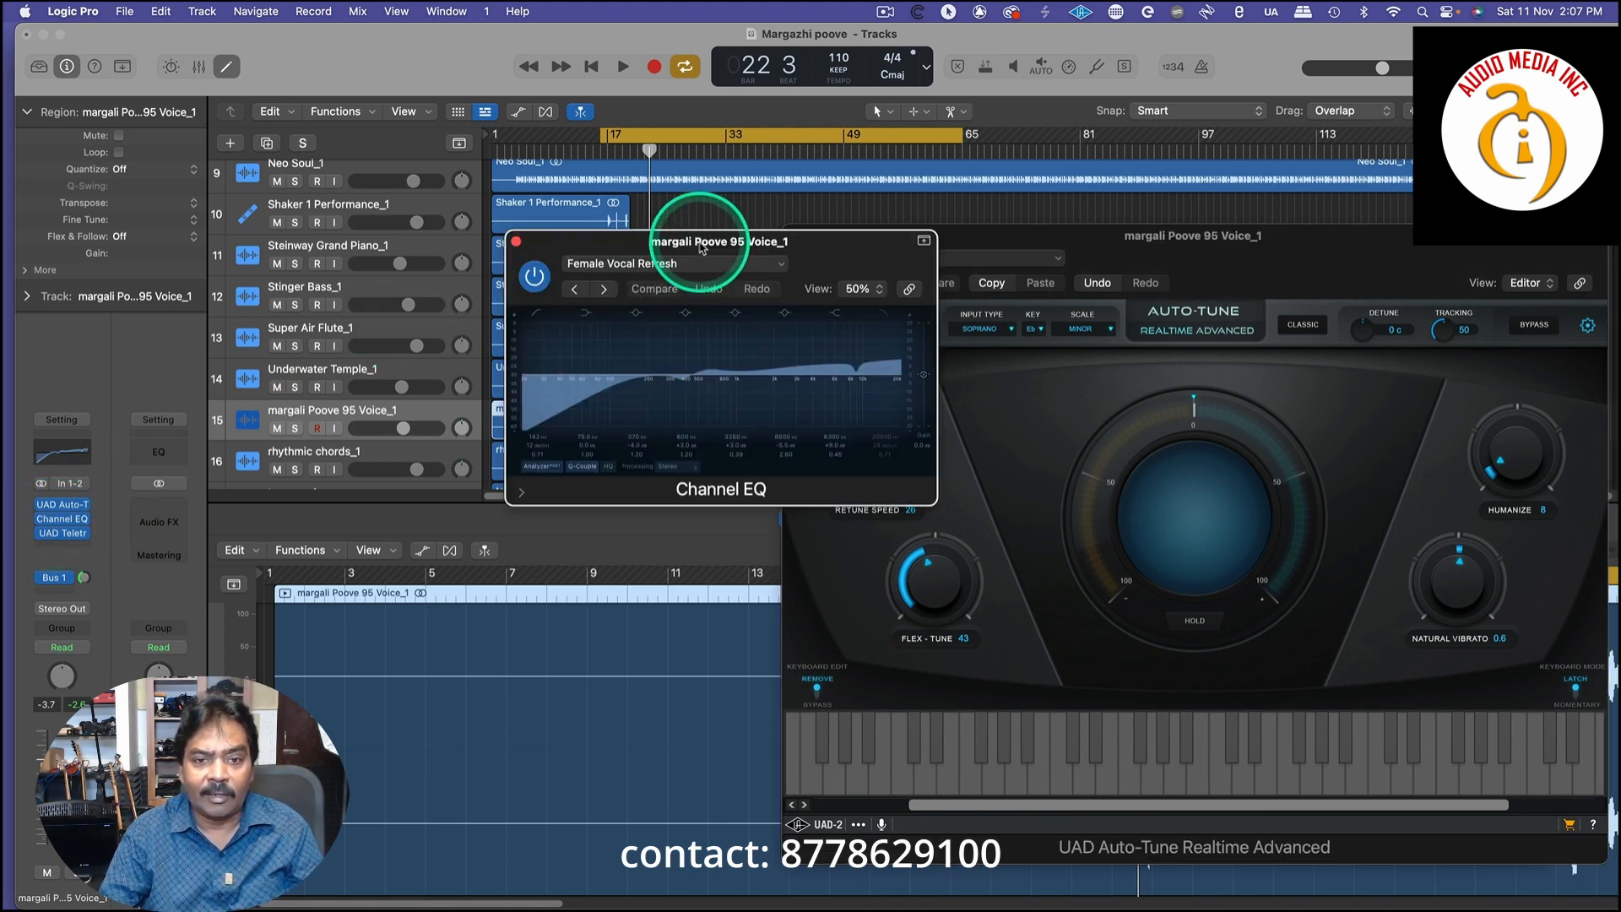
drag(701, 242, 408, 234)
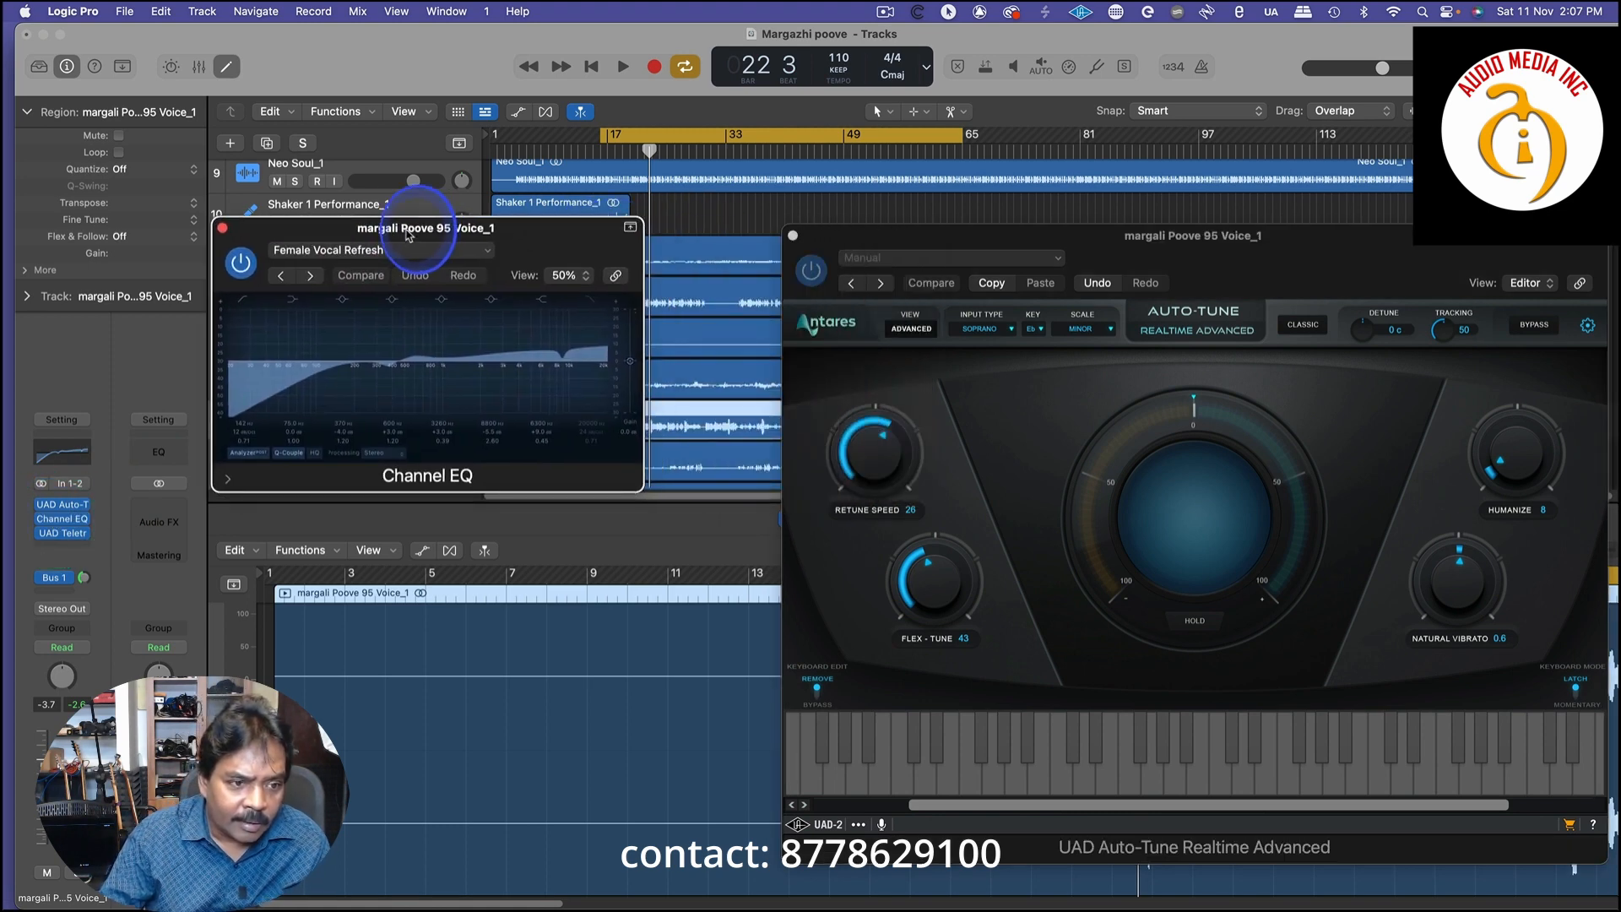
click(55, 536)
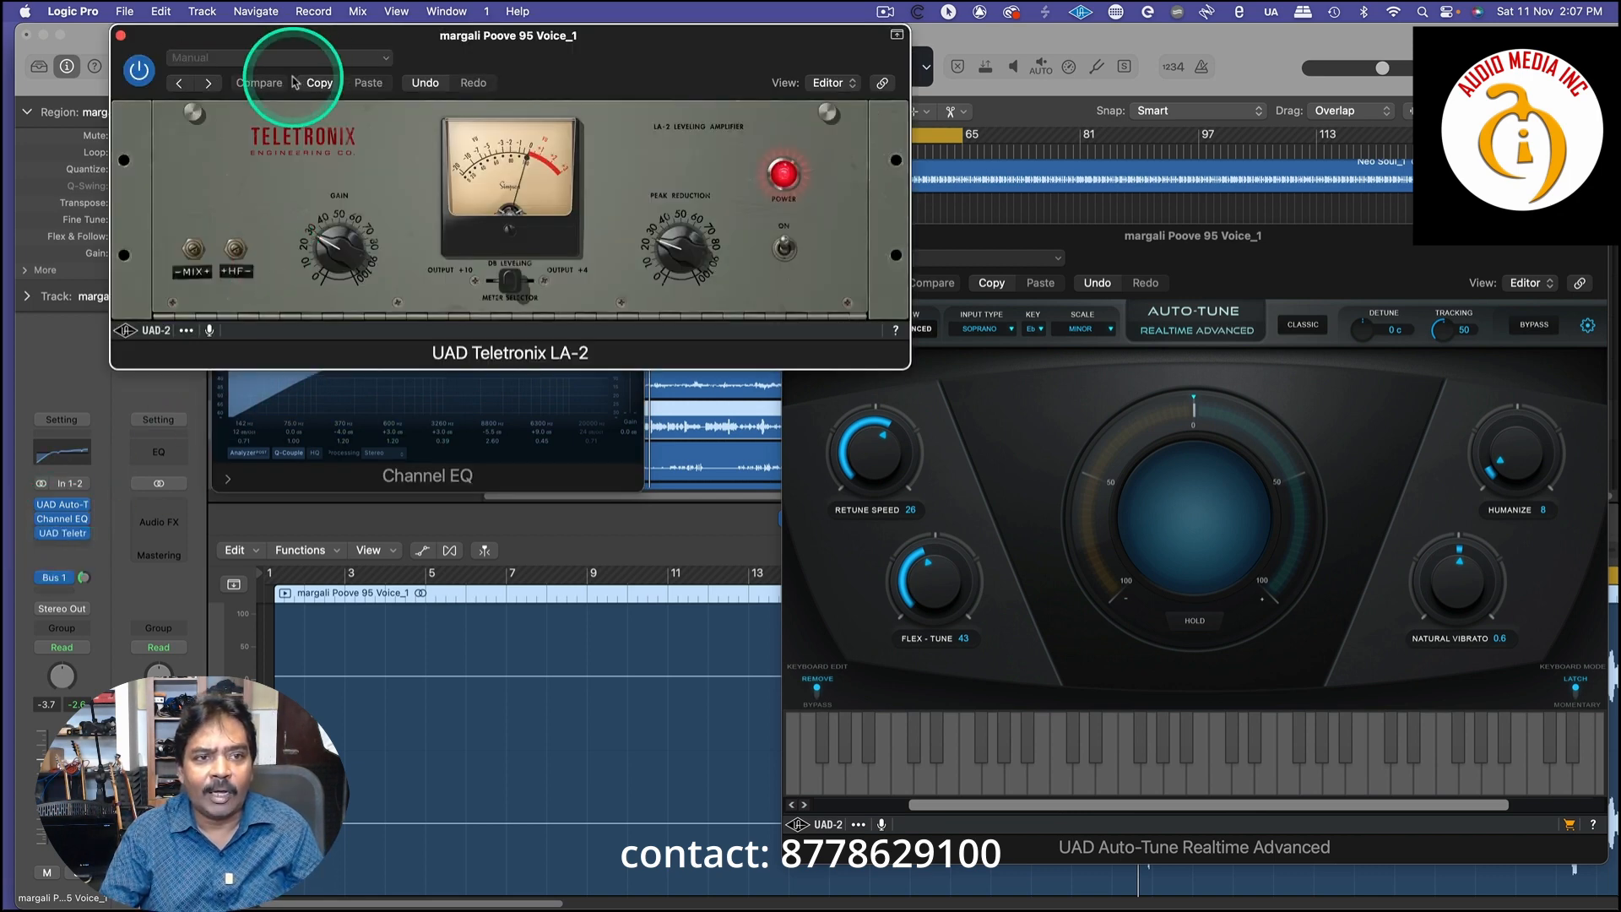
drag(343, 43, 316, 385)
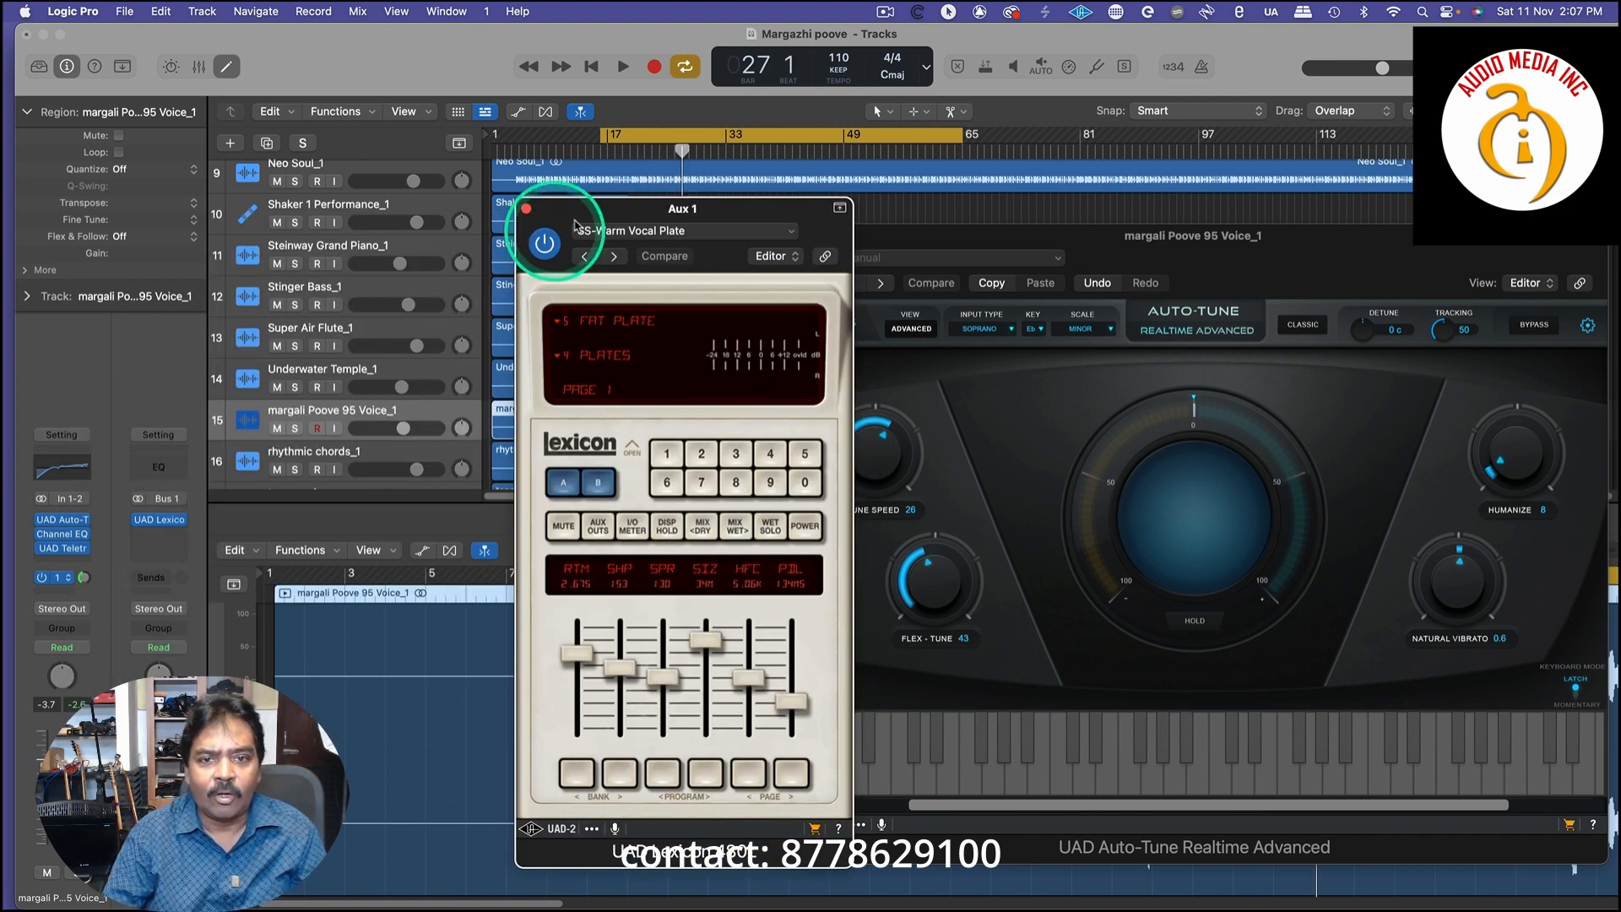
drag(606, 219, 519, 216)
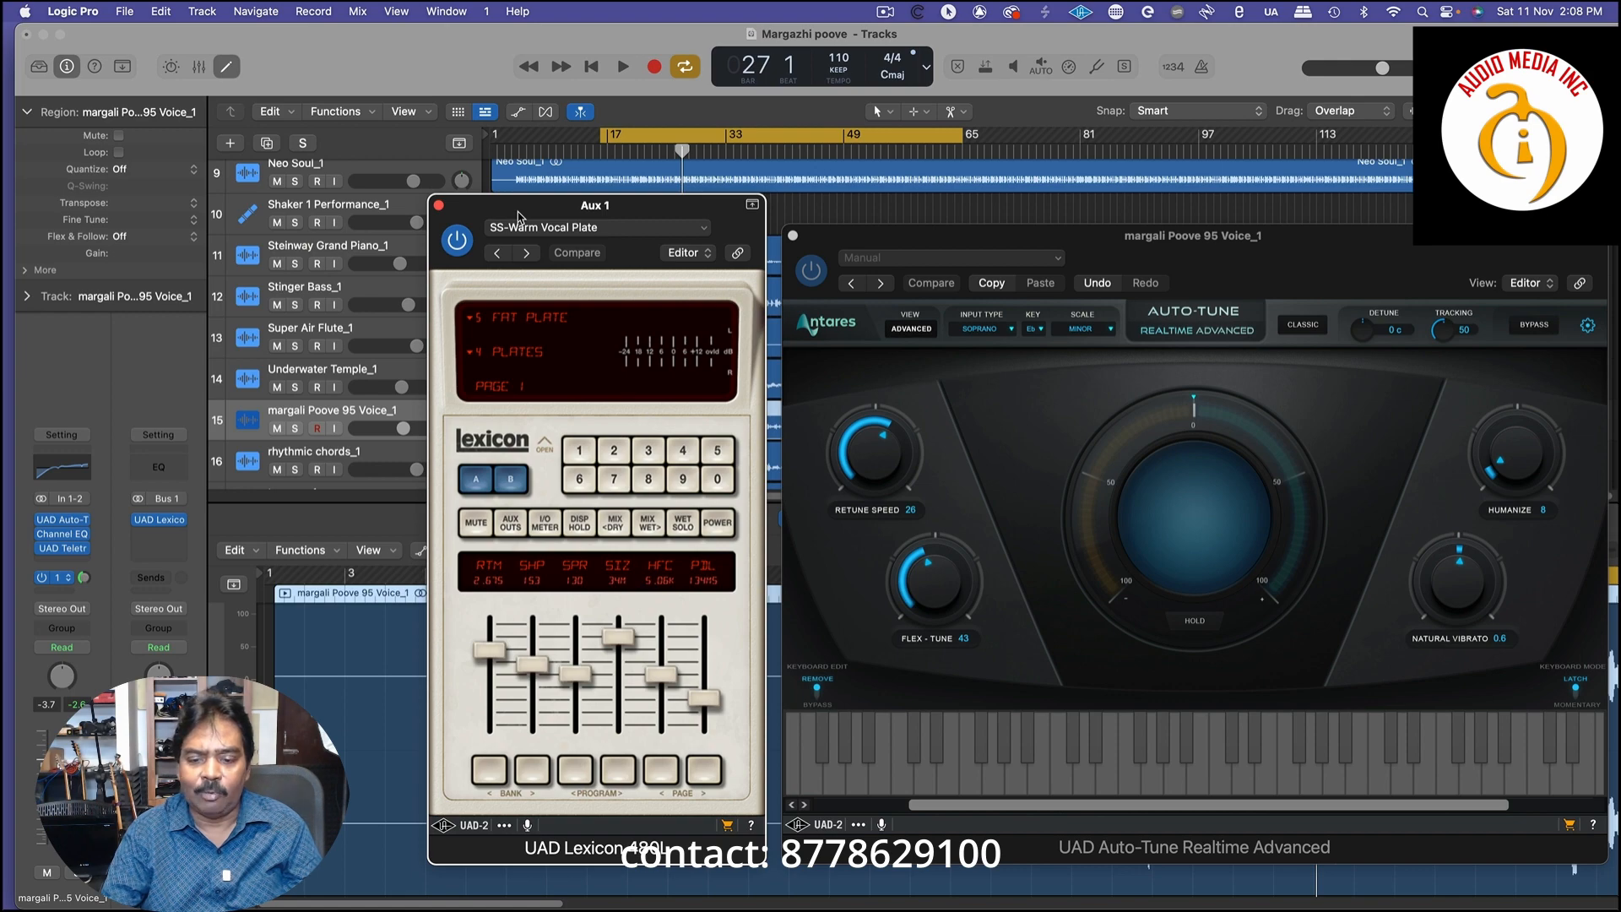
Switch to the UAD Control Panel, review its plug-in list and system info, and close the panel
mouse_move(1139, 897)
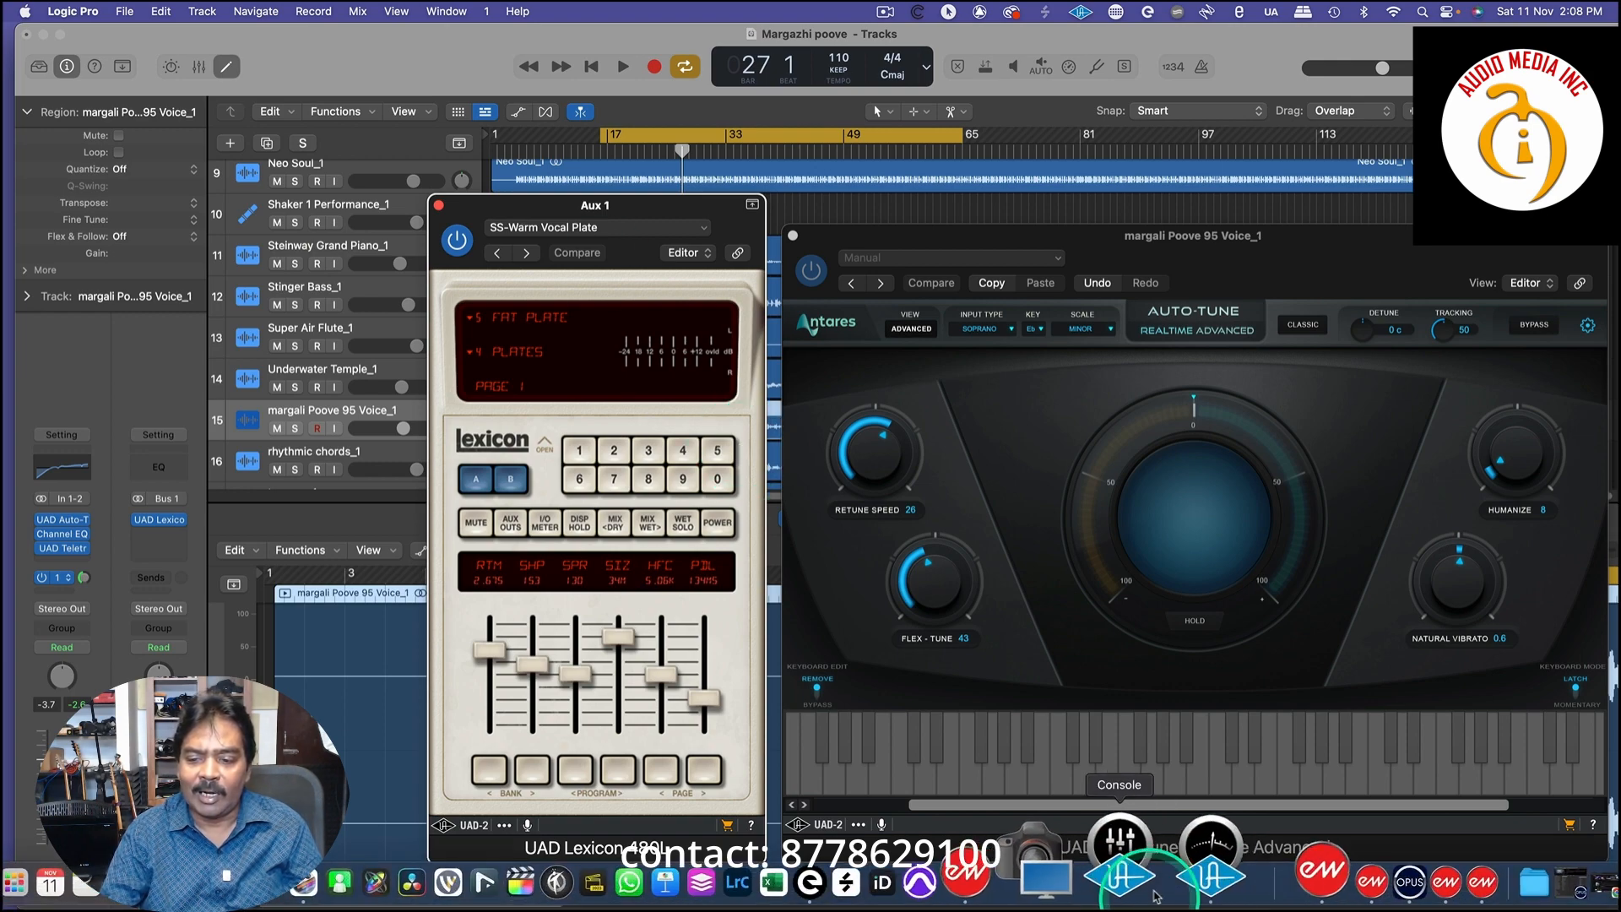
click(1169, 881)
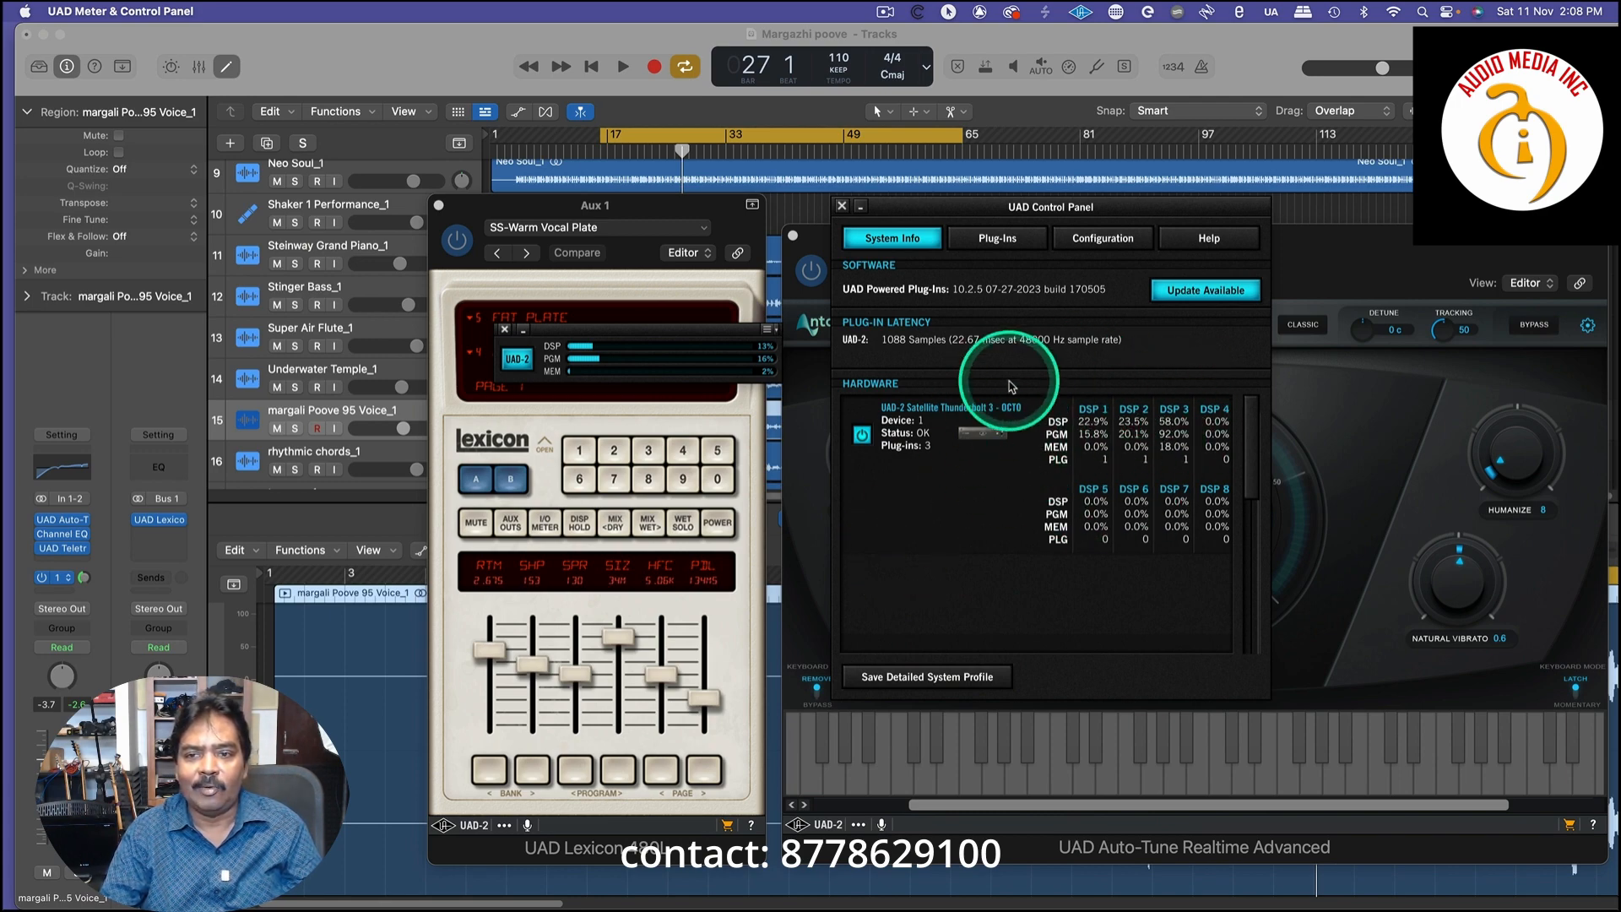
click(995, 238)
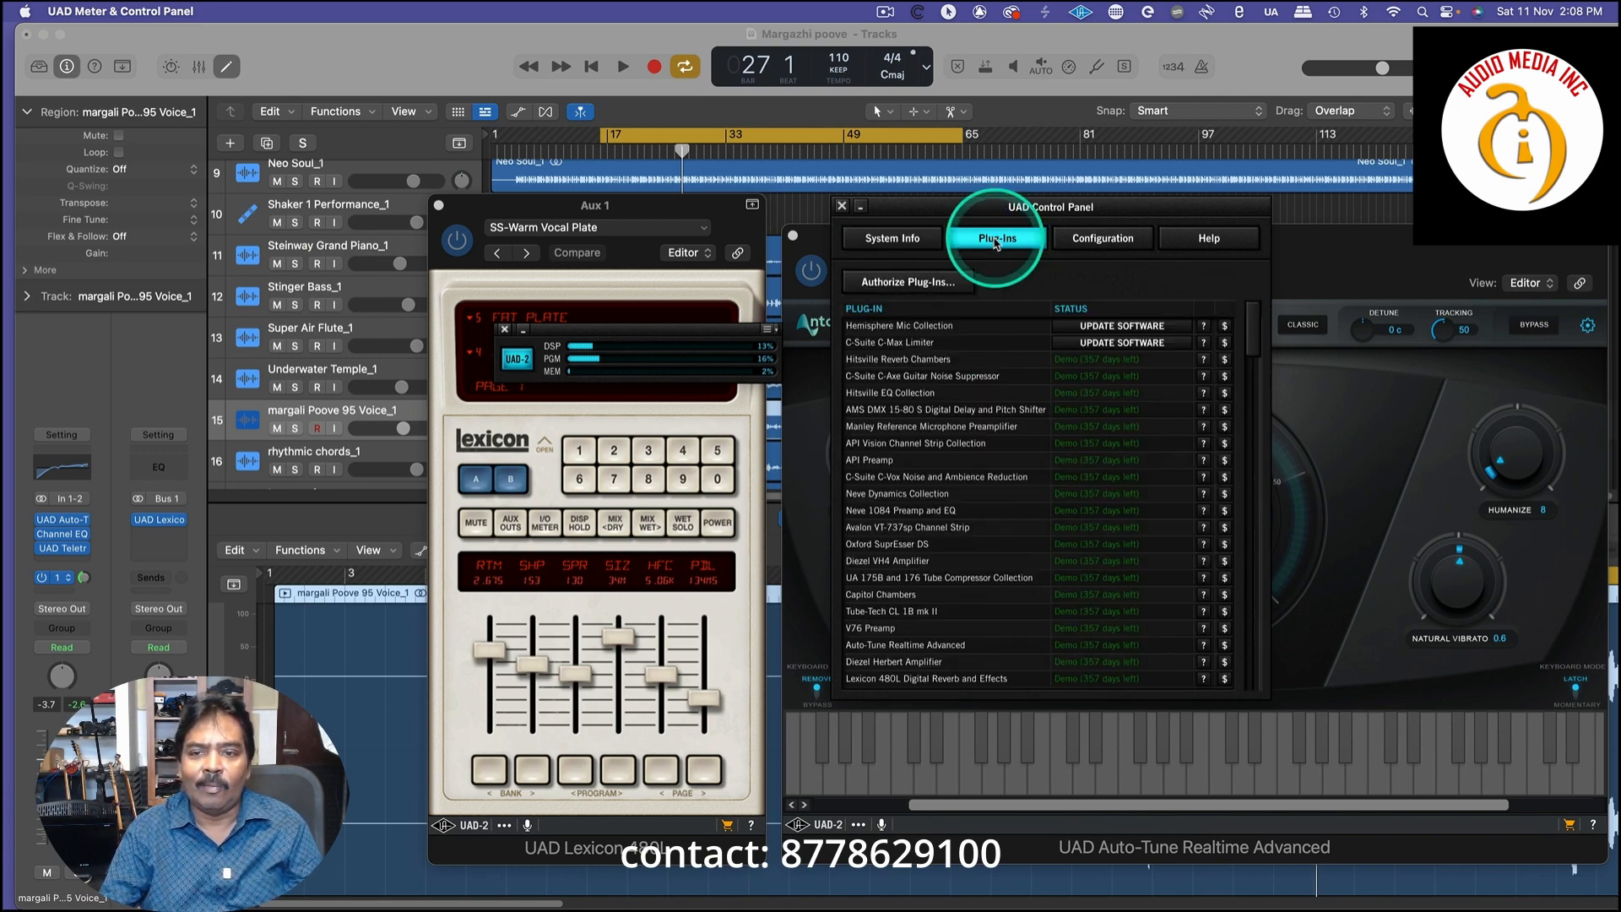
click(895, 240)
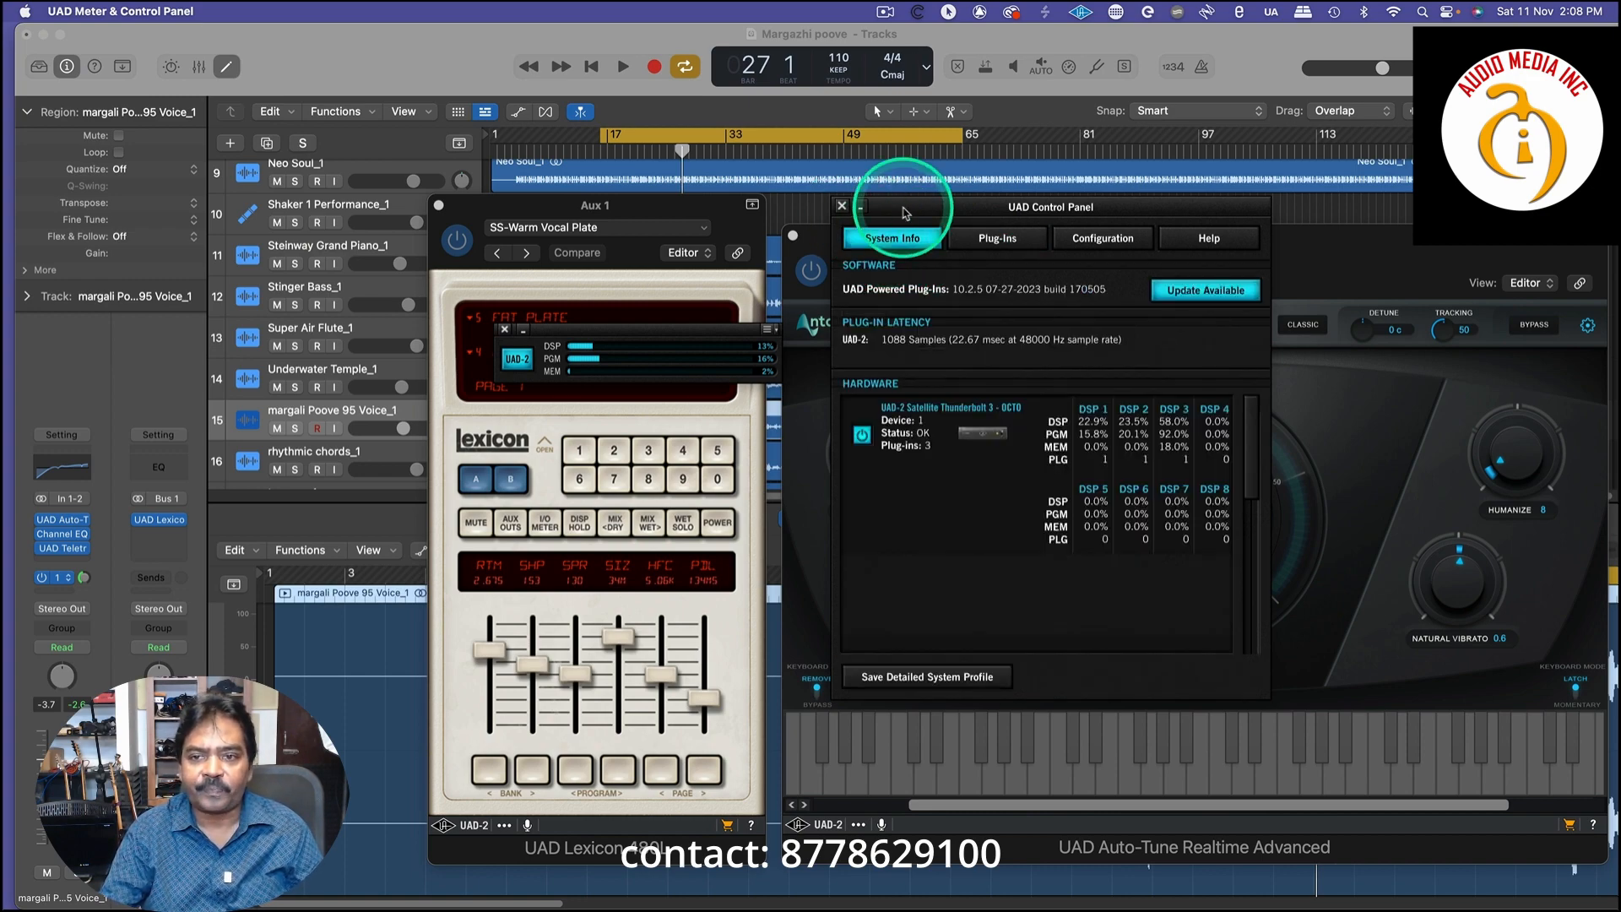
drag(881, 212, 847, 213)
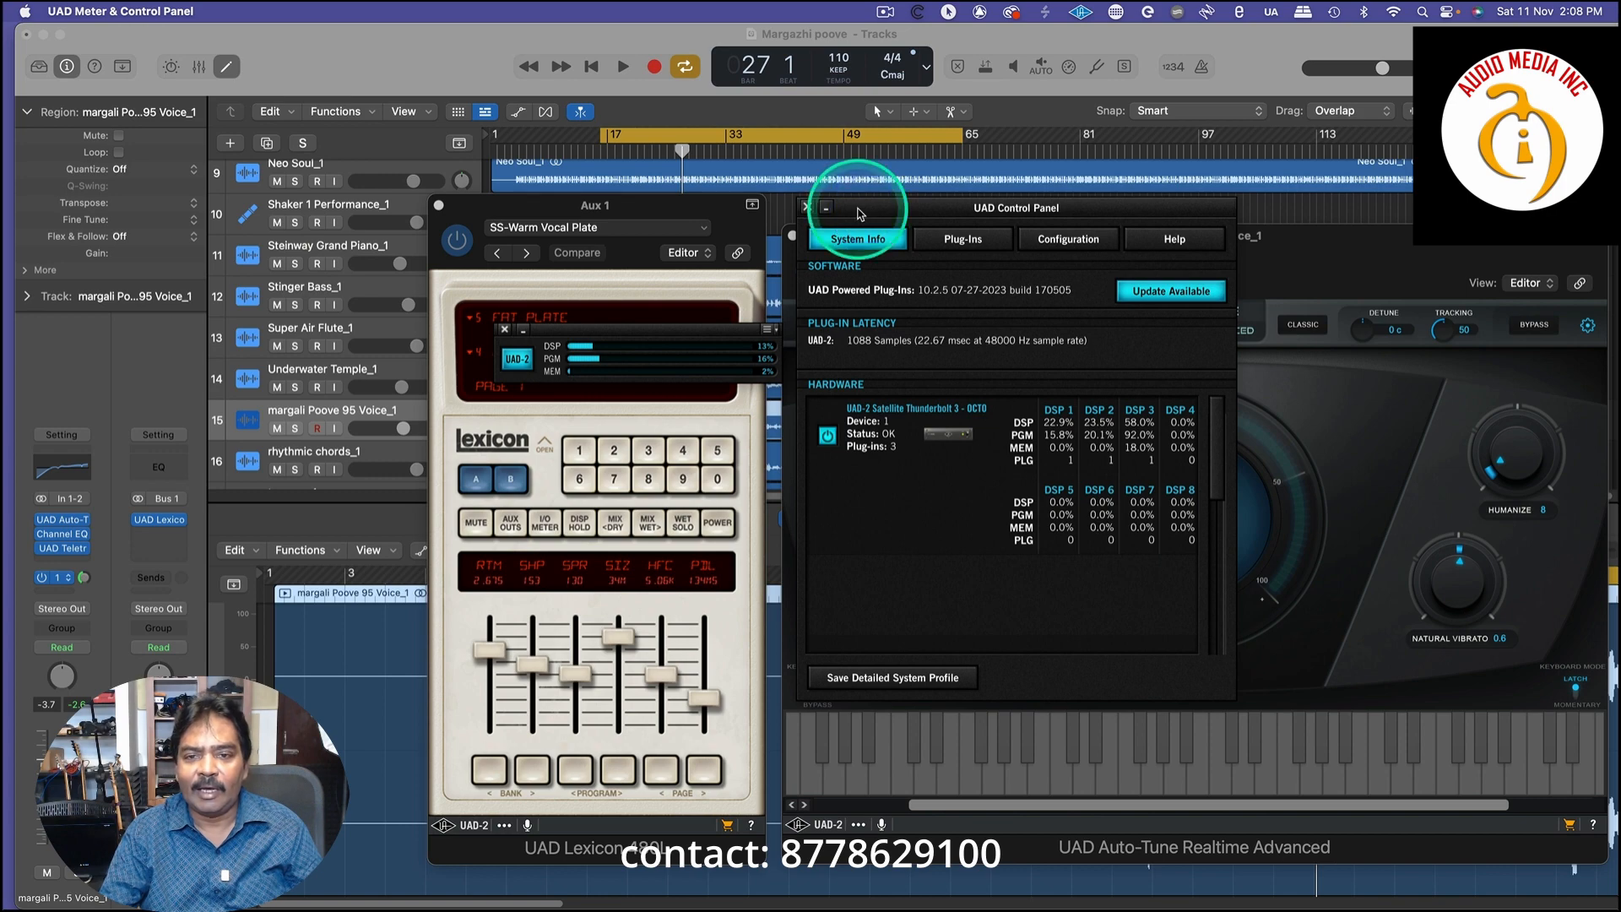
click(808, 207)
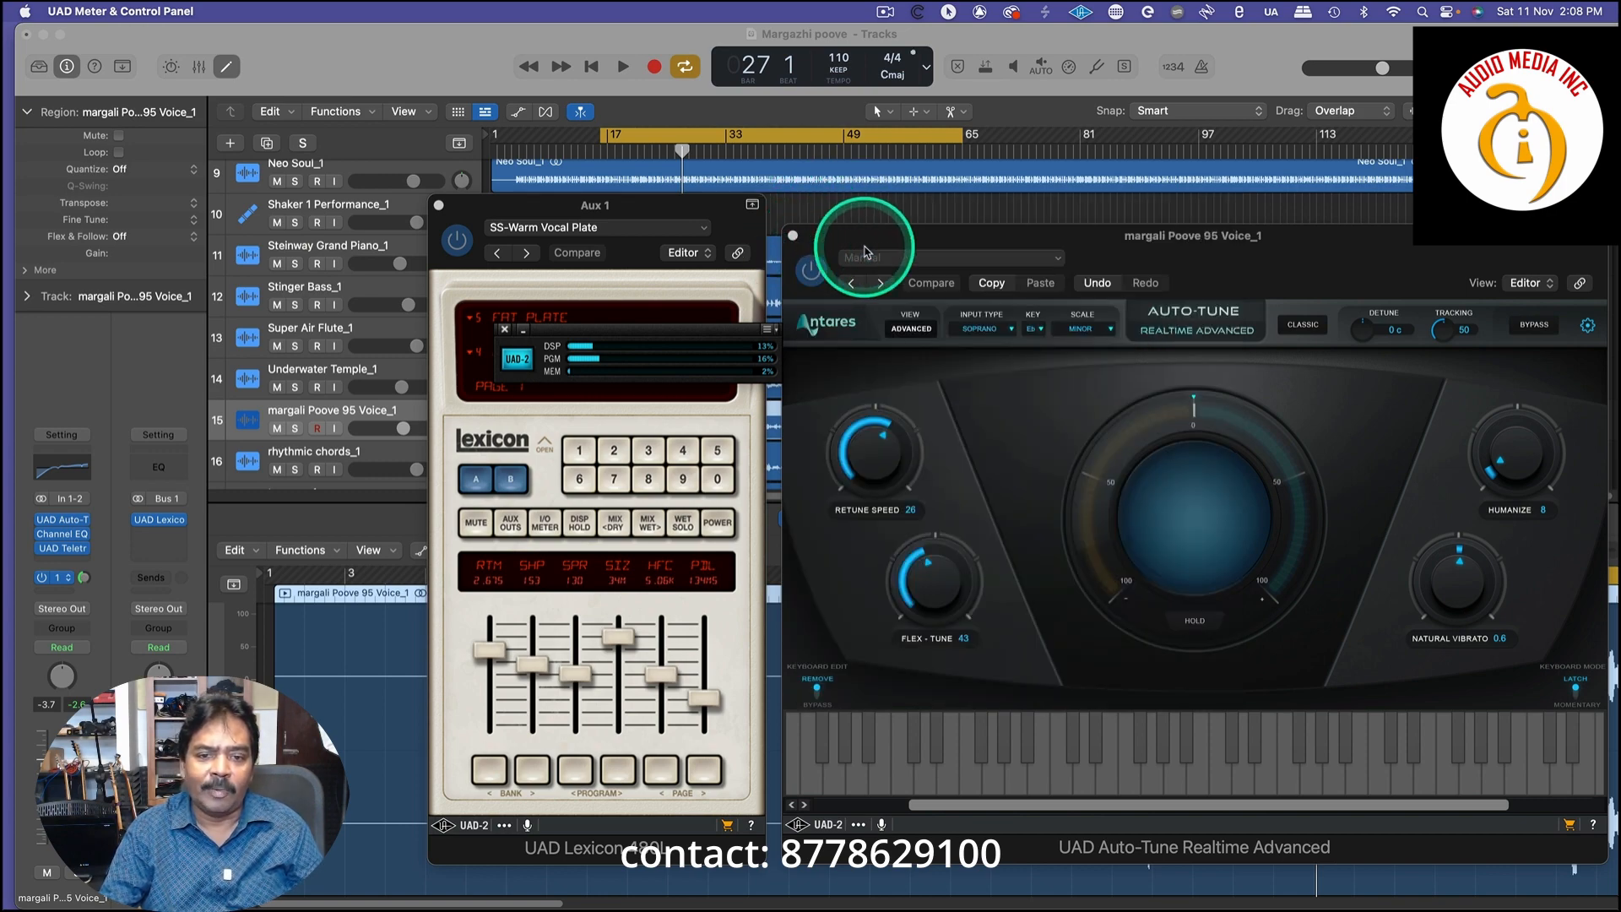
Close the Auto-Tune and Lexicon plug-in windows and return to the Logic Pro project
click(793, 237)
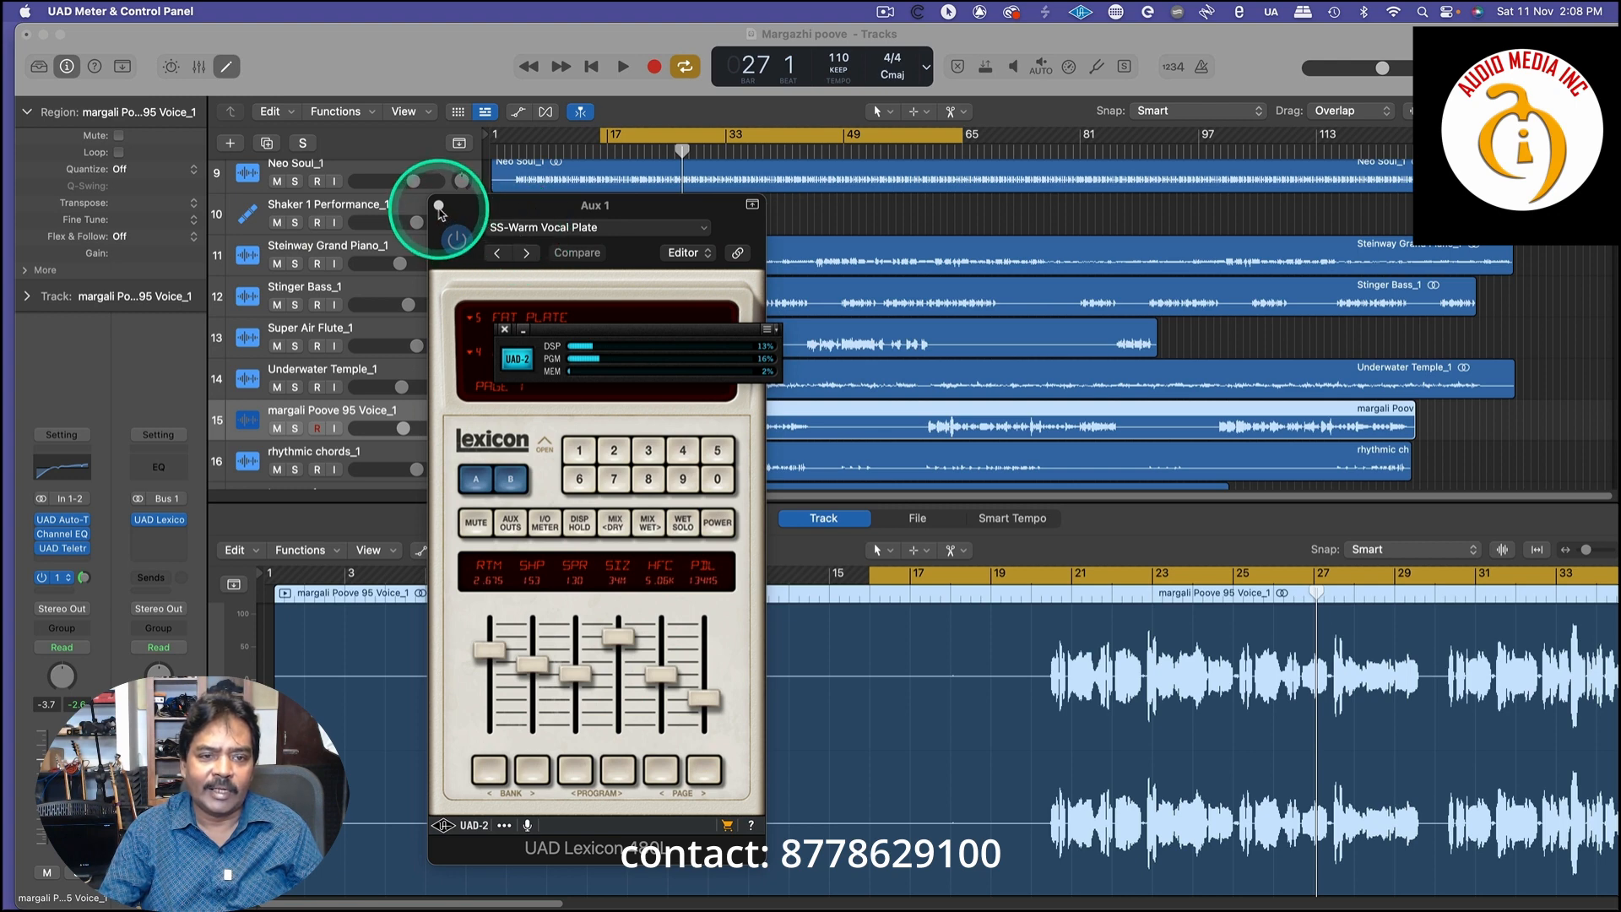
click(439, 206)
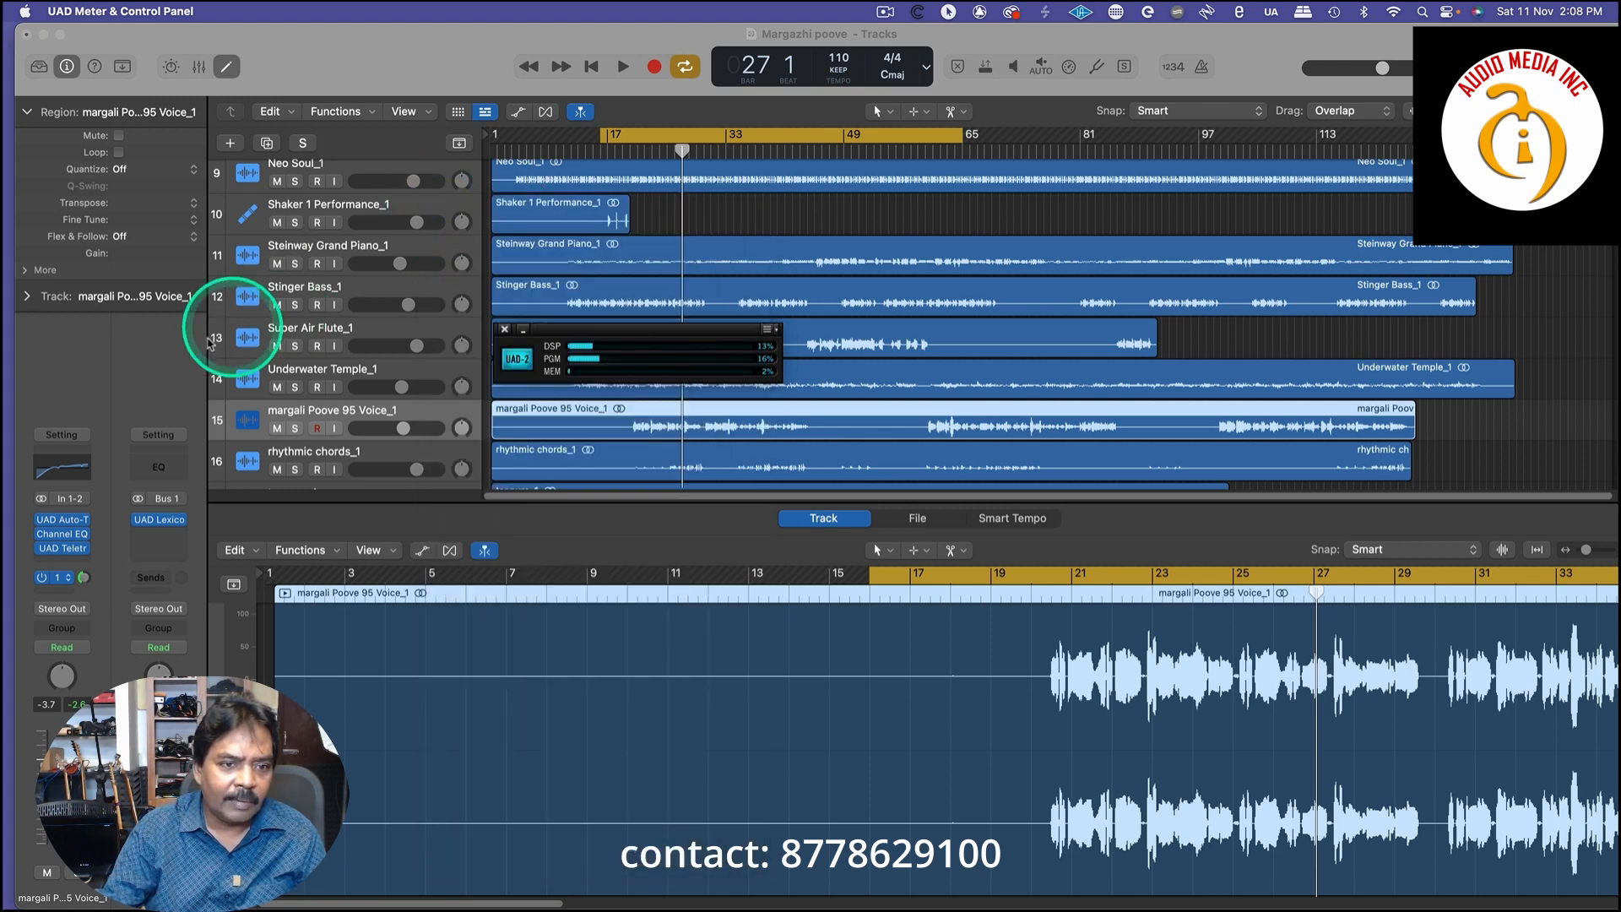
click(117, 374)
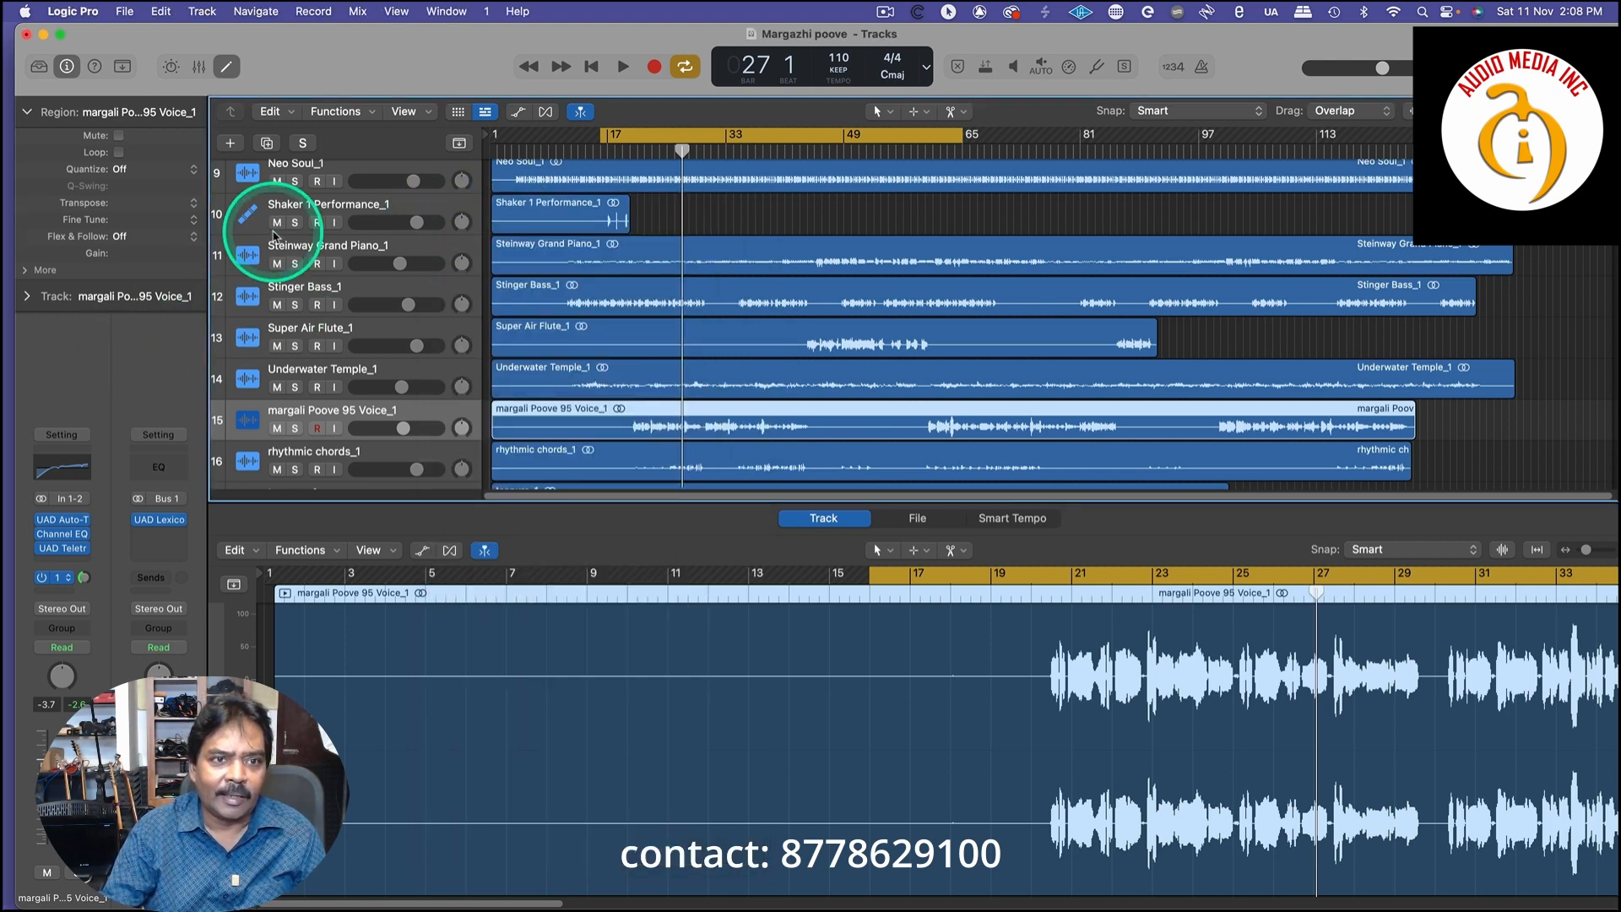
Show the mixer and open the Mastering Assistant on the Stereo Out channel
scroll(273, 235, down, 4)
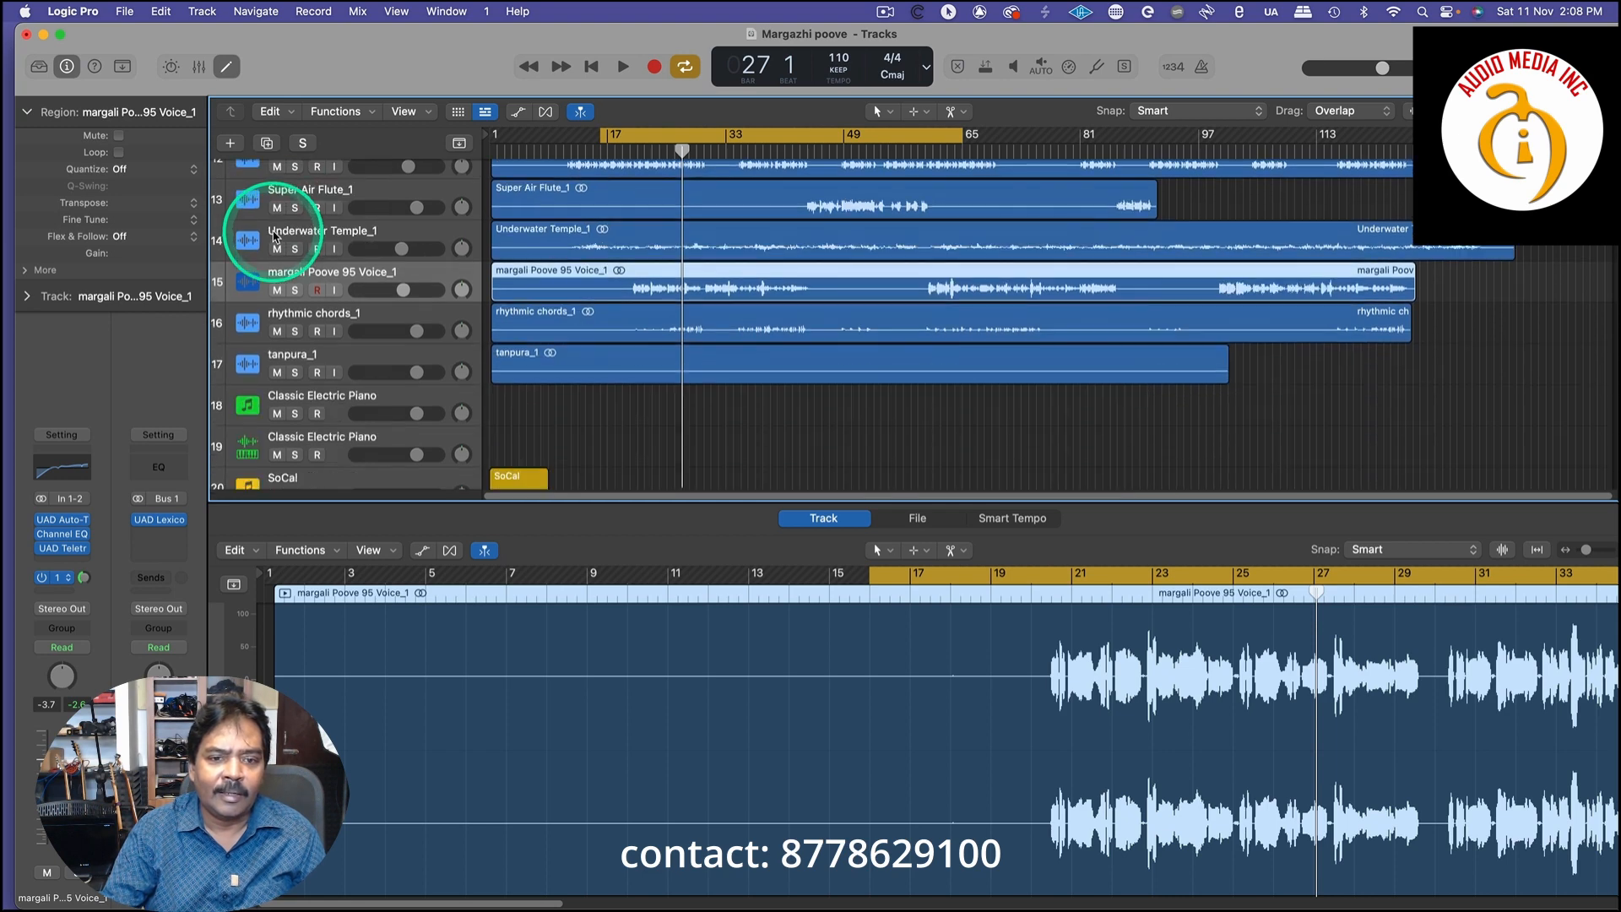
click(201, 72)
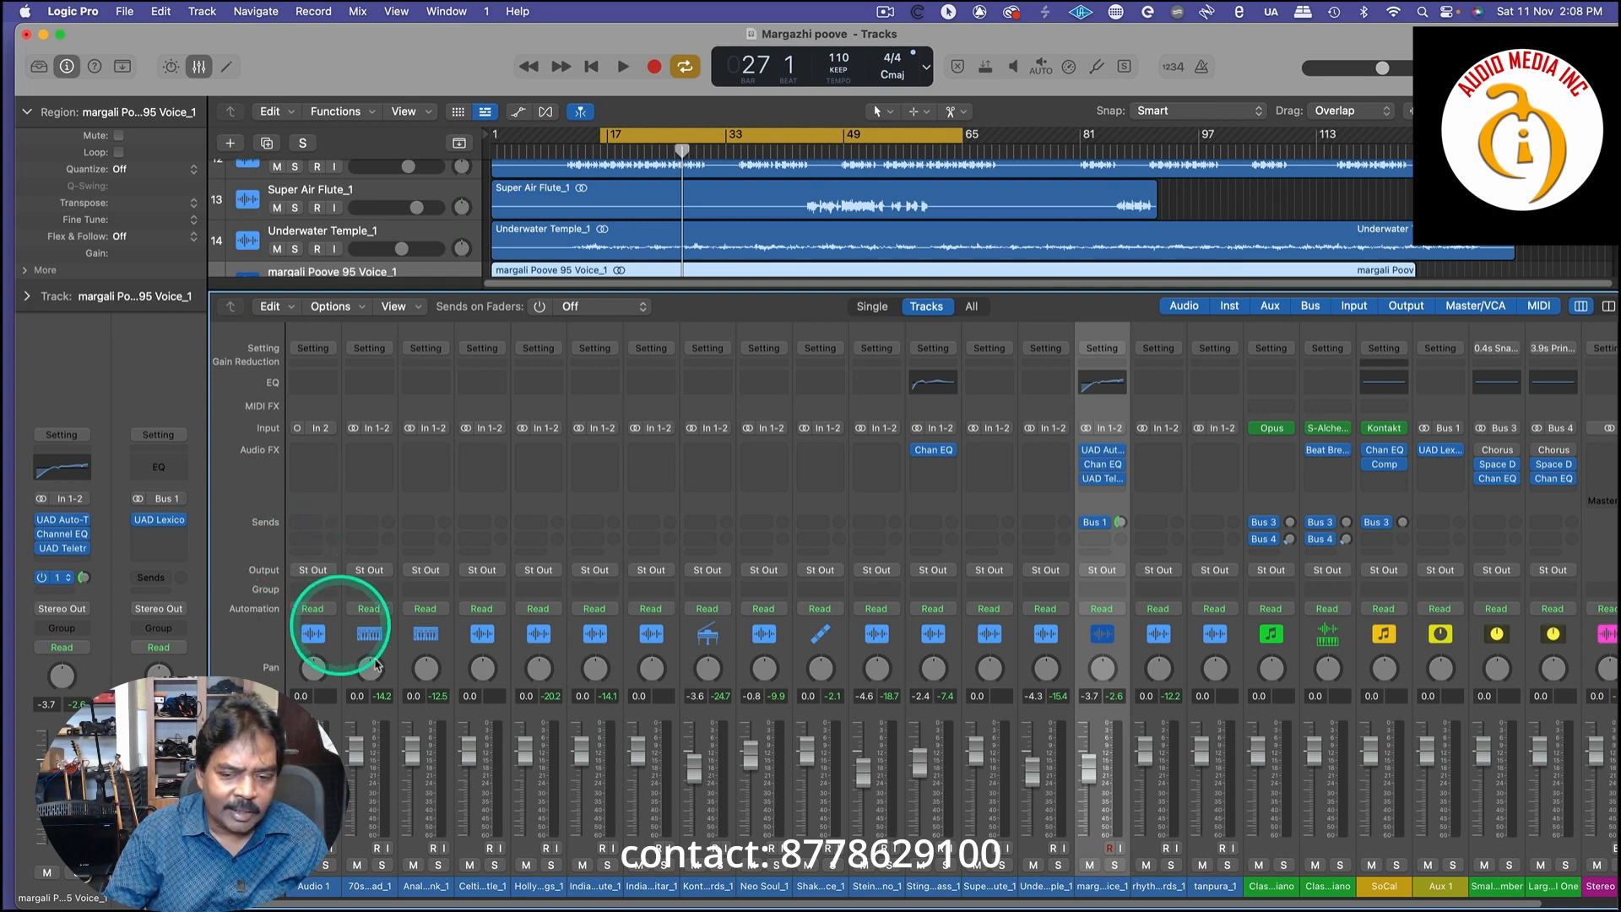
scroll(1499, 635, right, 2)
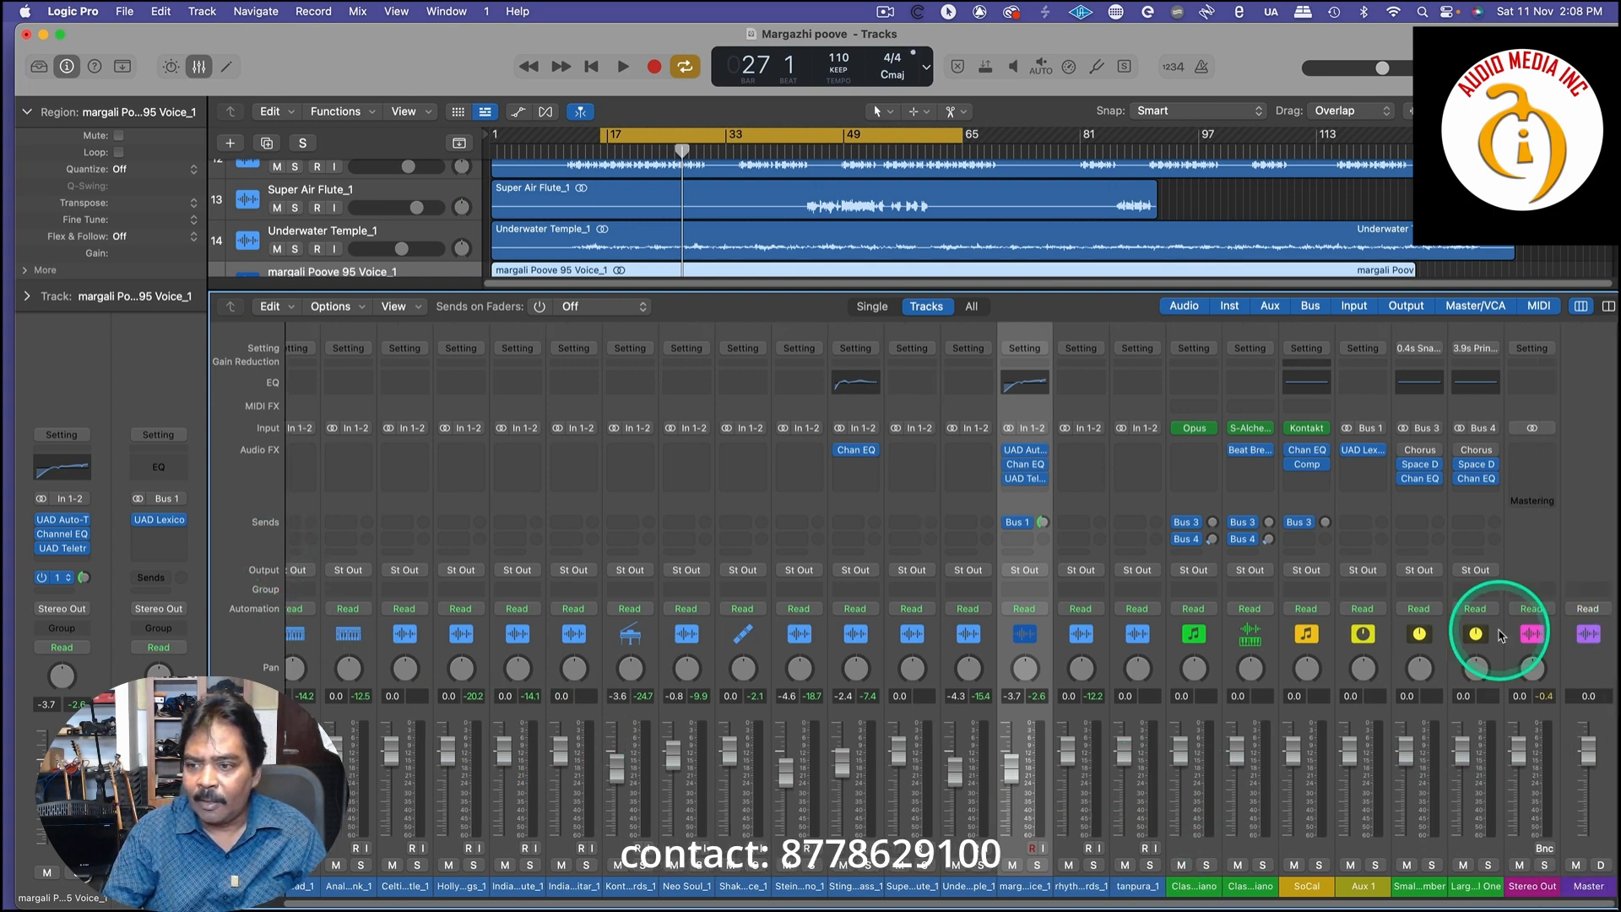
click(1530, 503)
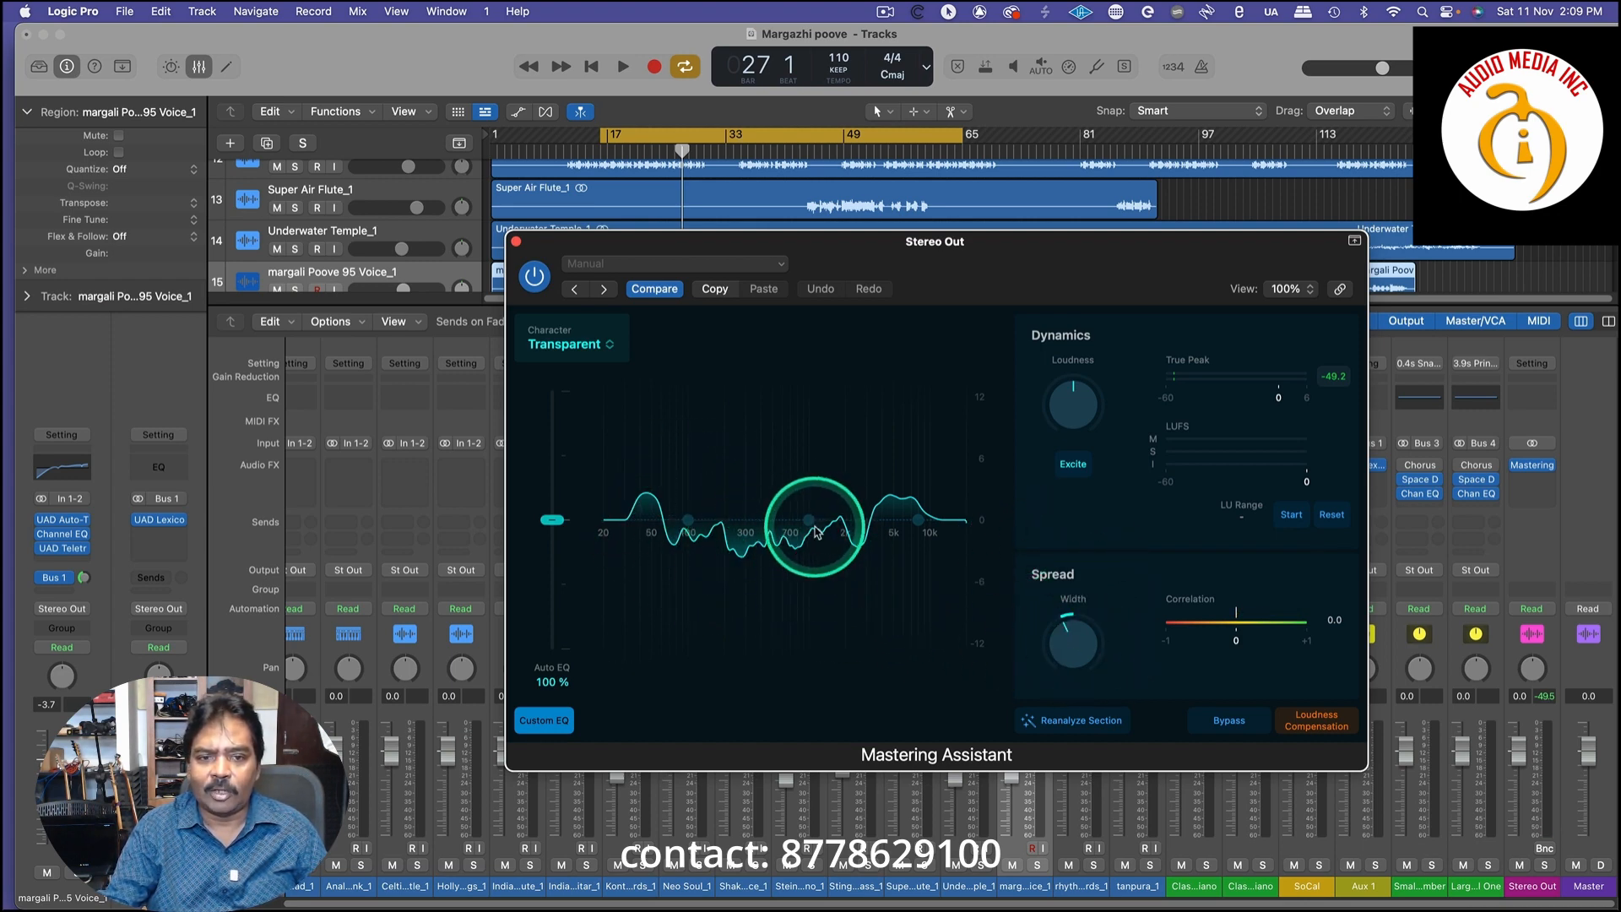
Try the Clean, Valve, Punch and Transparent characters one after another in the Mastering Assistant
click(555, 345)
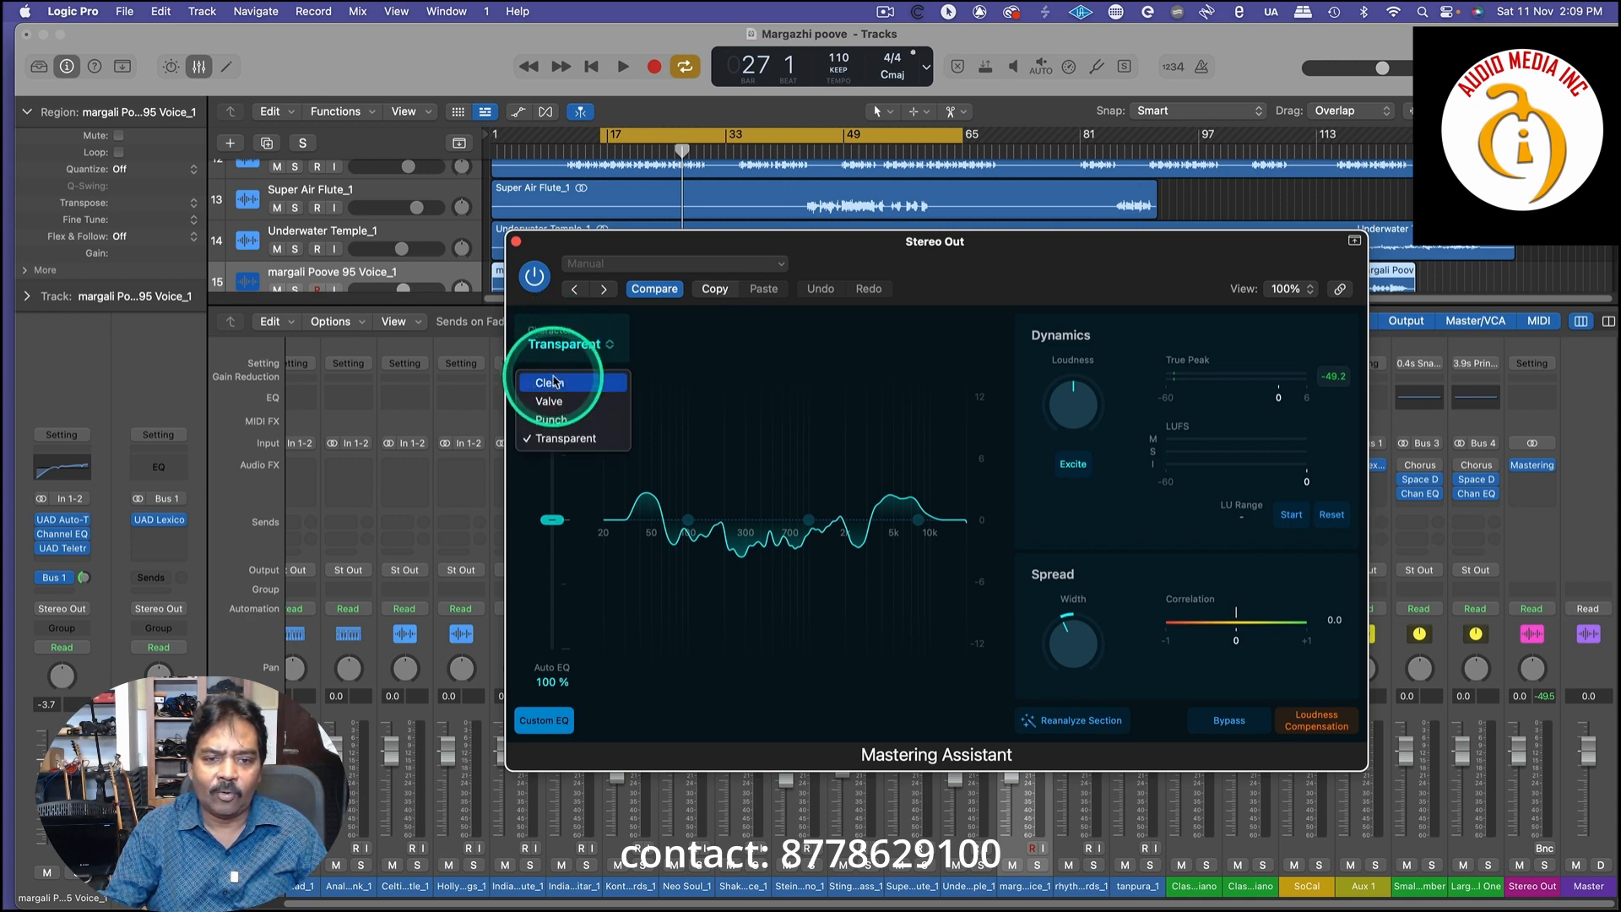
click(554, 383)
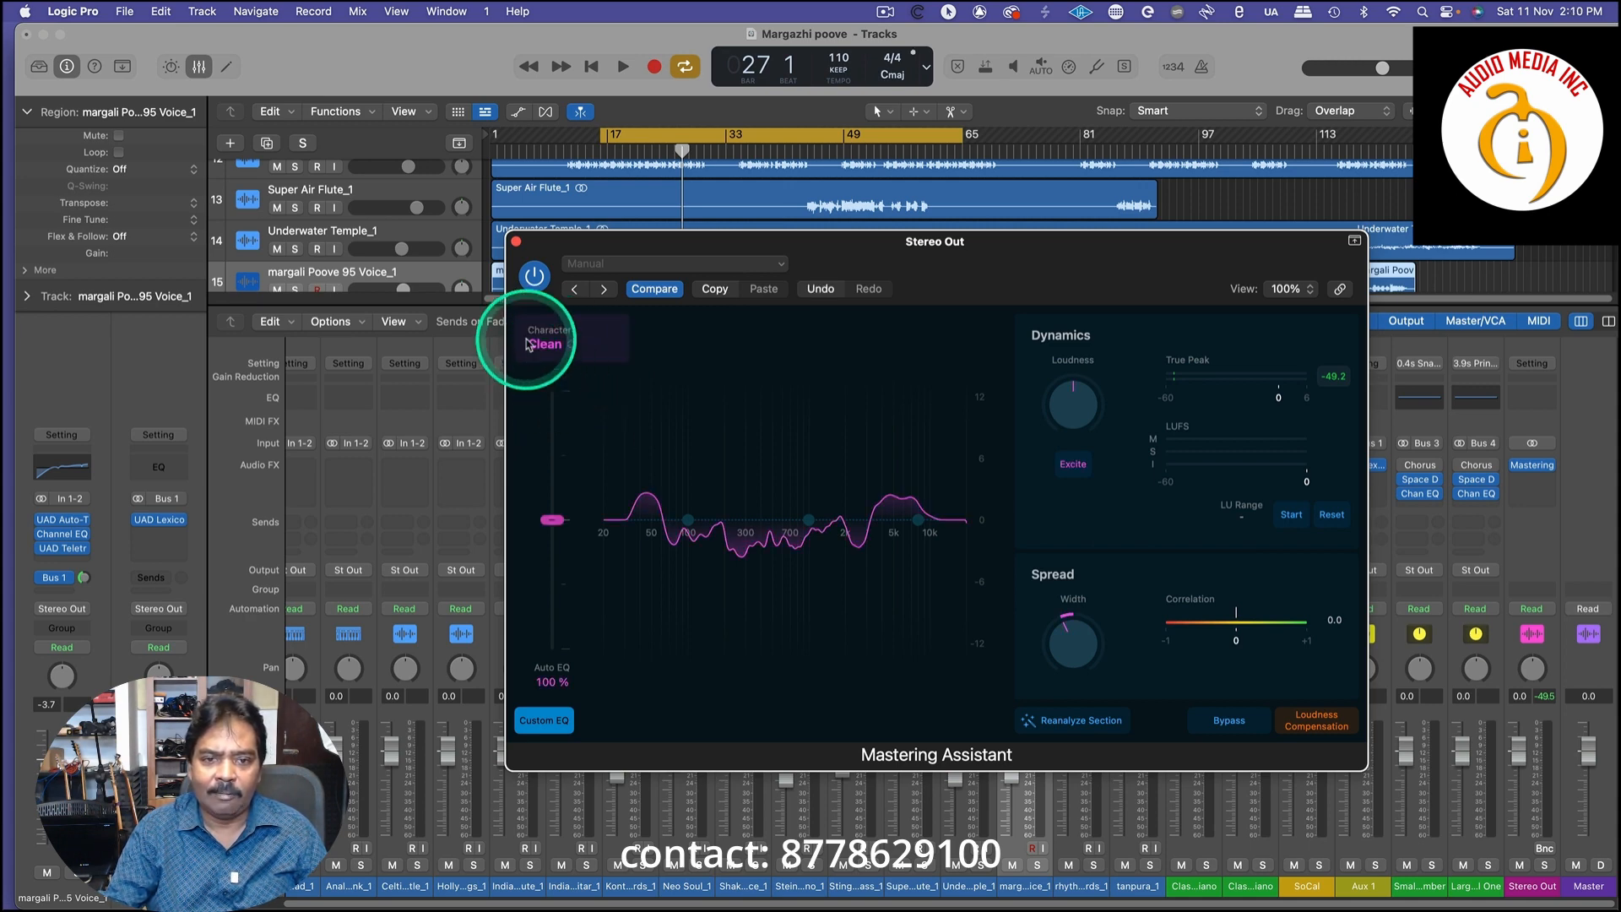
click(547, 344)
click(541, 402)
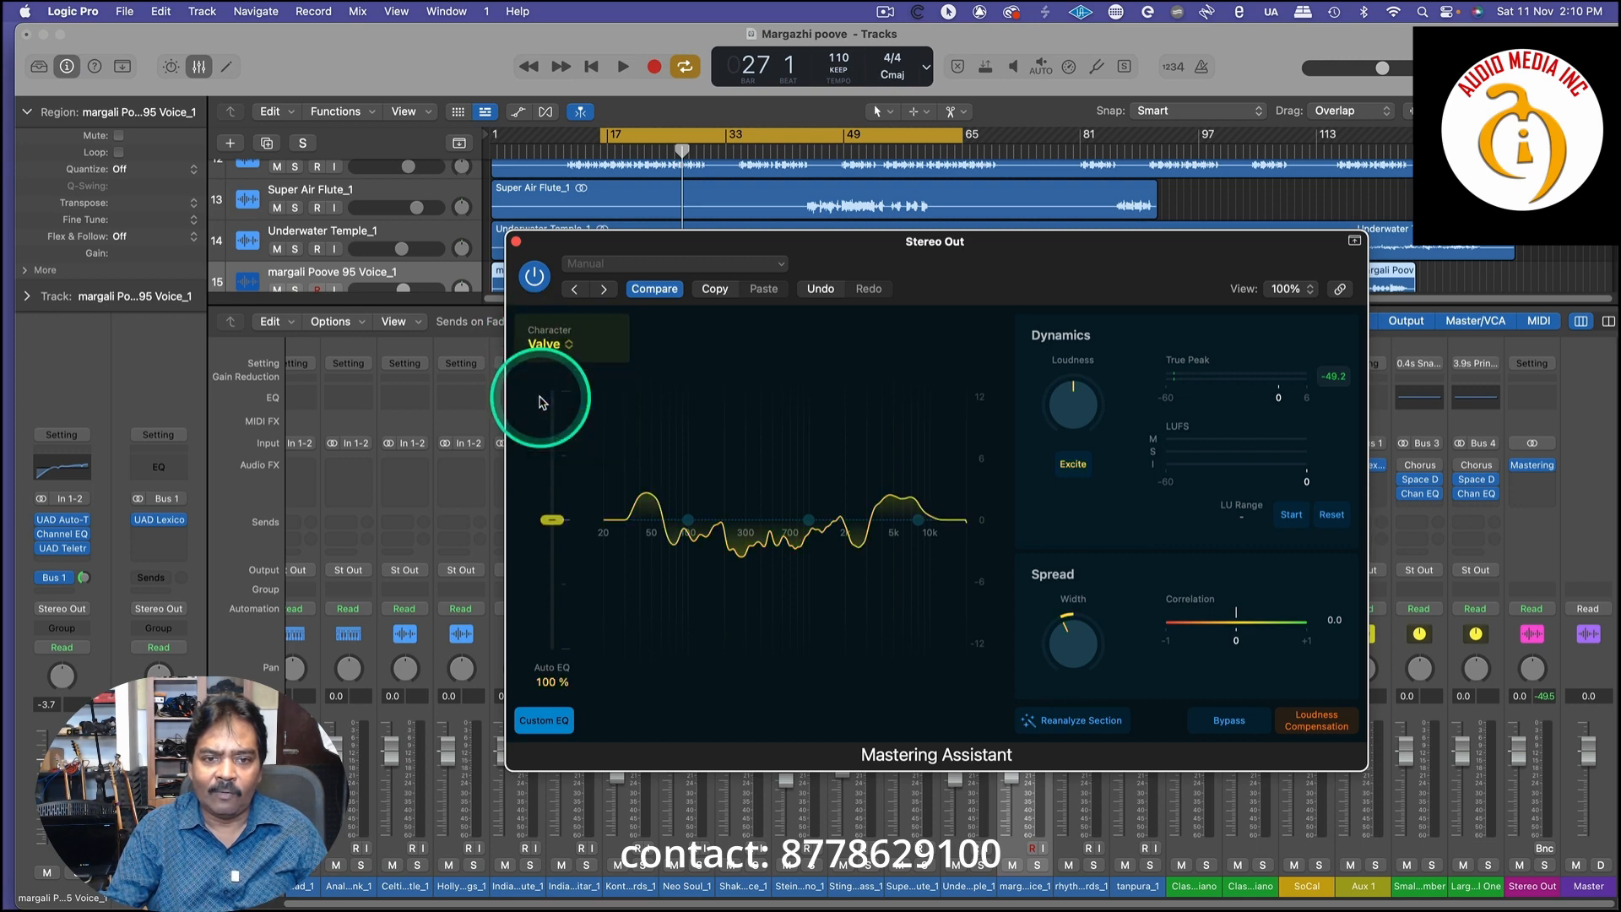
click(546, 345)
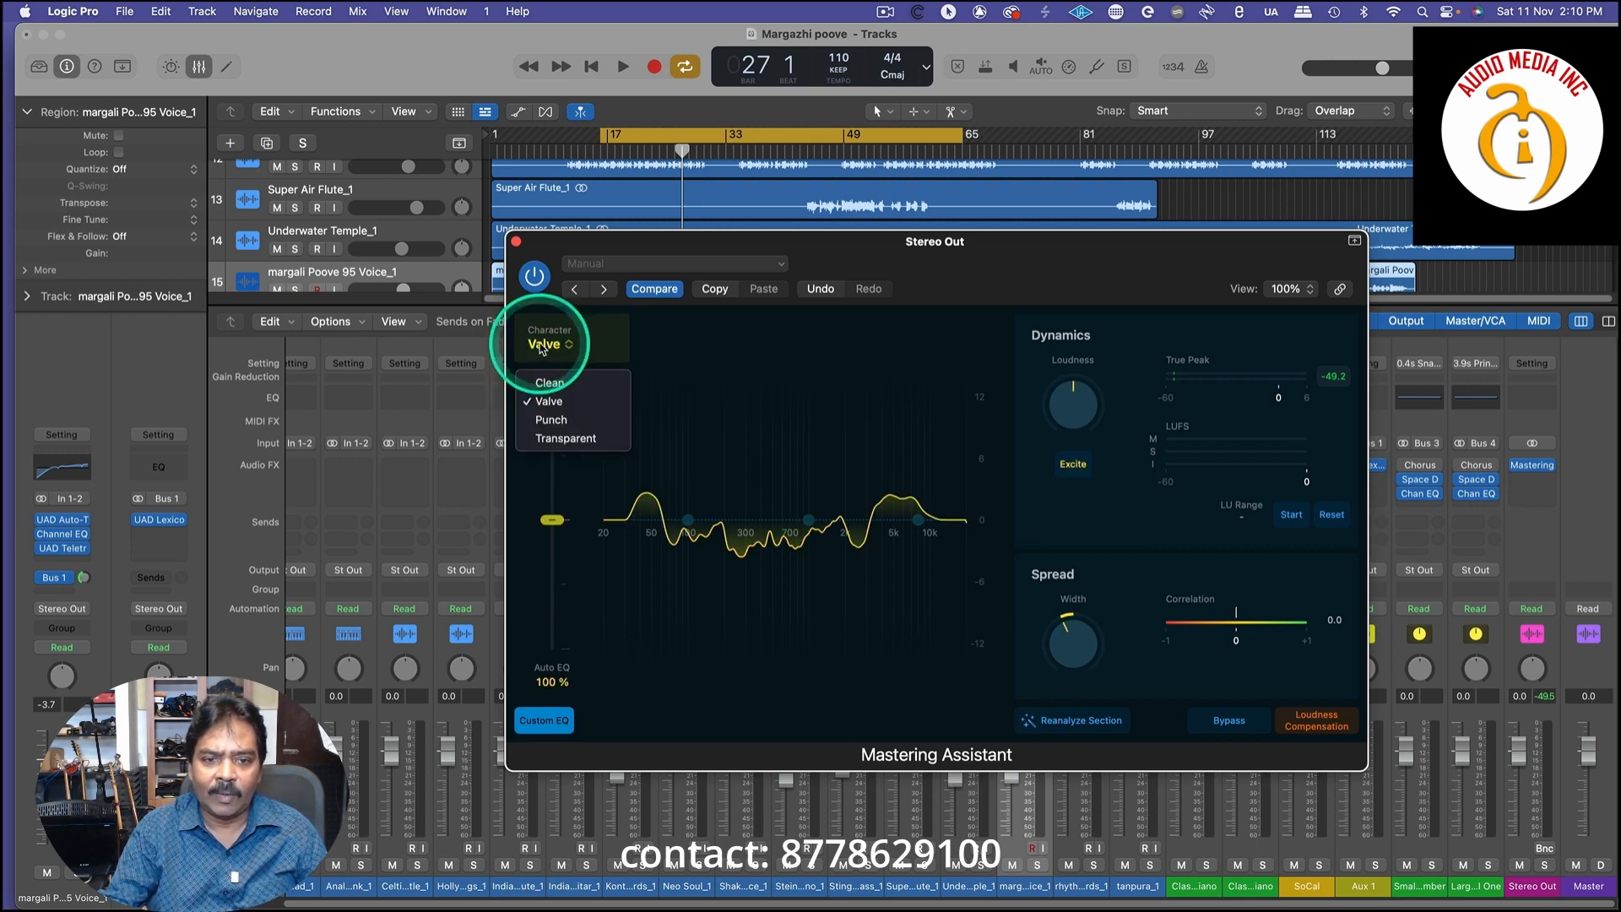
click(545, 420)
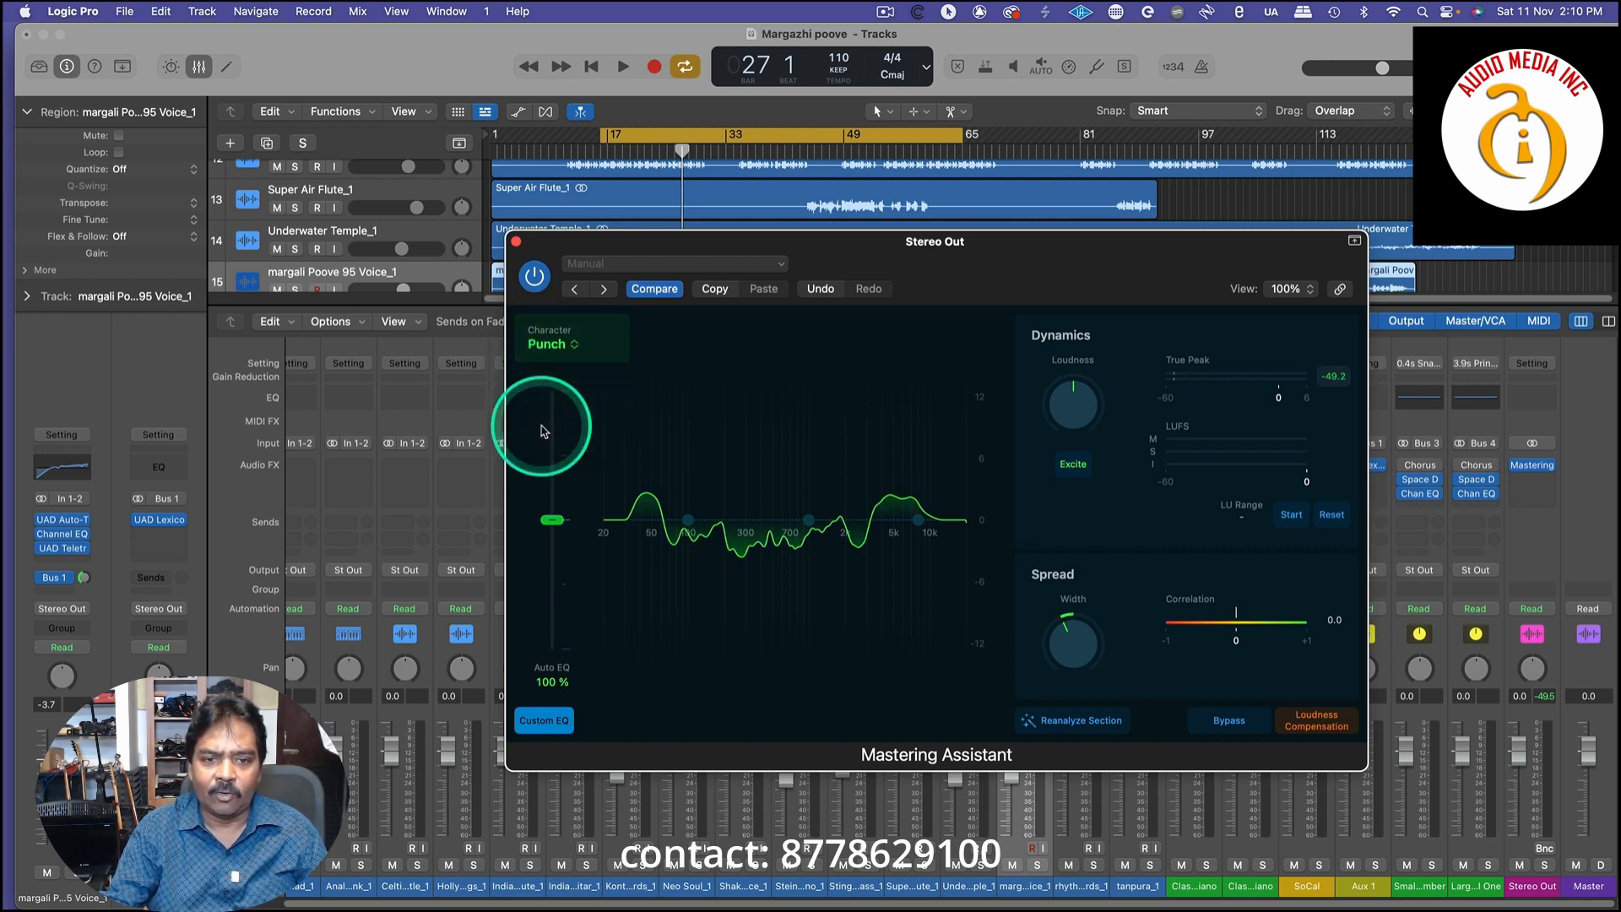
click(540, 344)
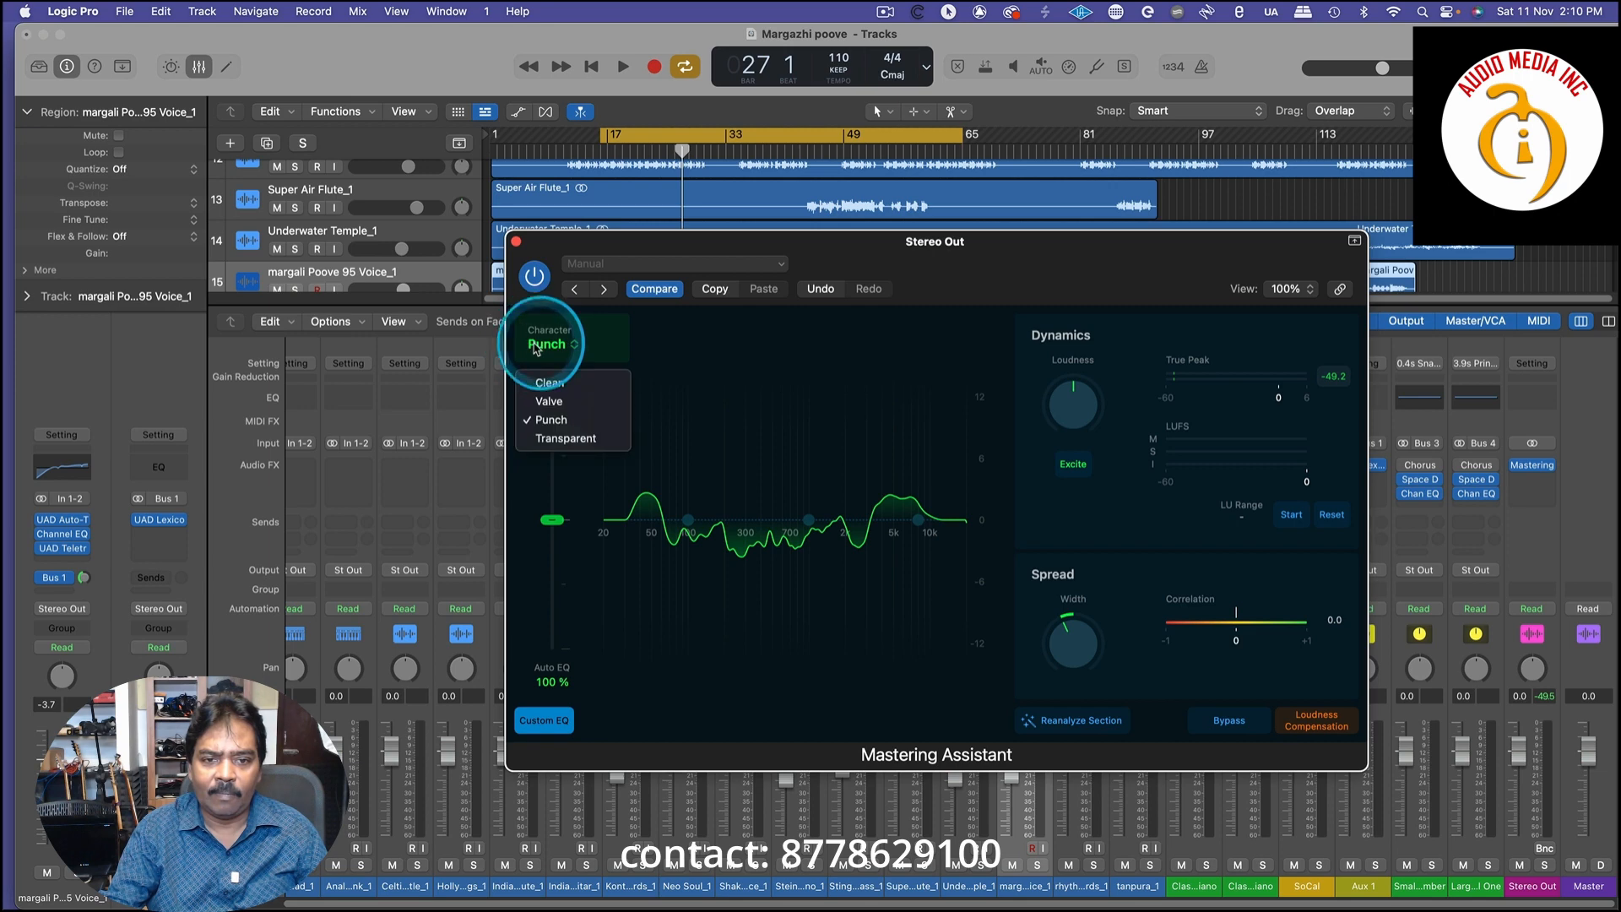
click(546, 439)
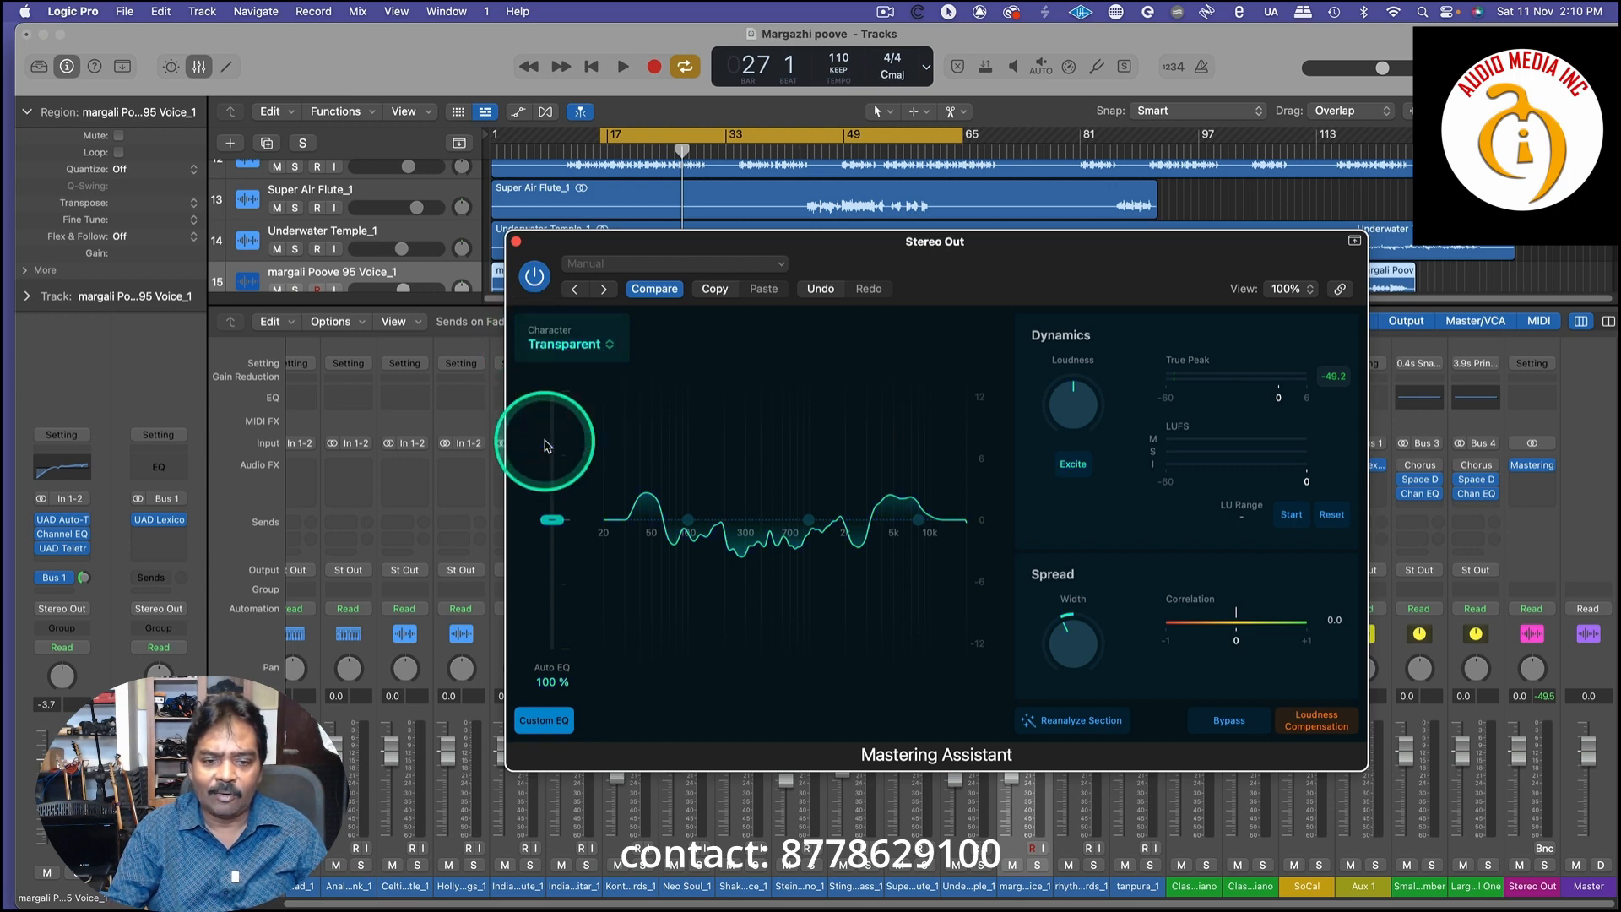
Set the Mastering Assistant's character to Valve and raise Auto EQ to 155 %
click(566, 343)
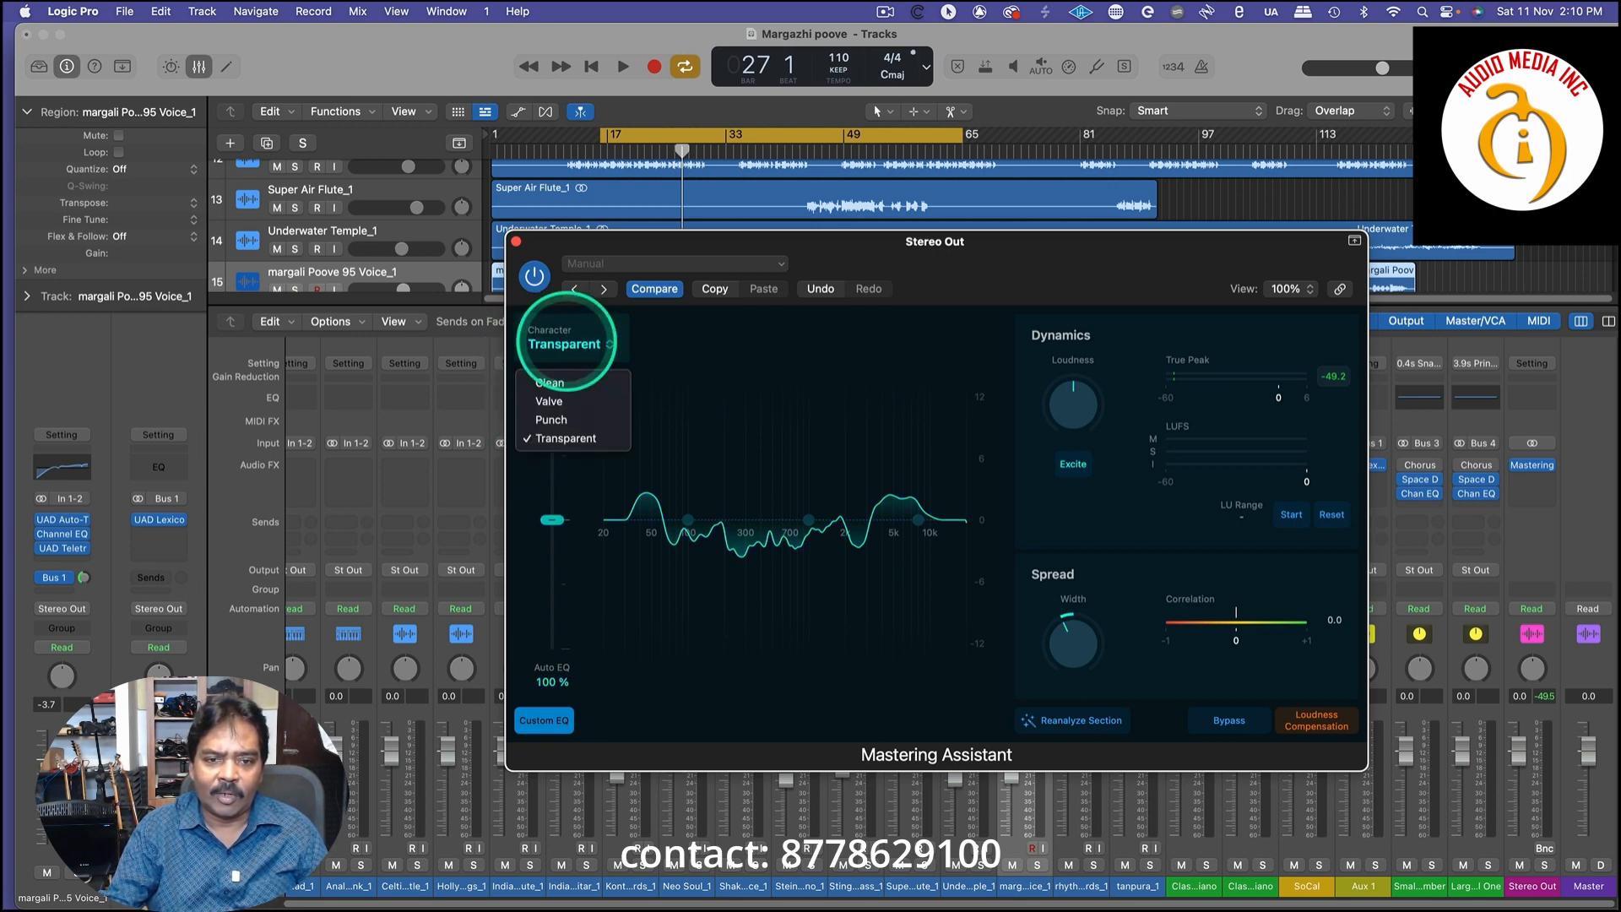
click(555, 404)
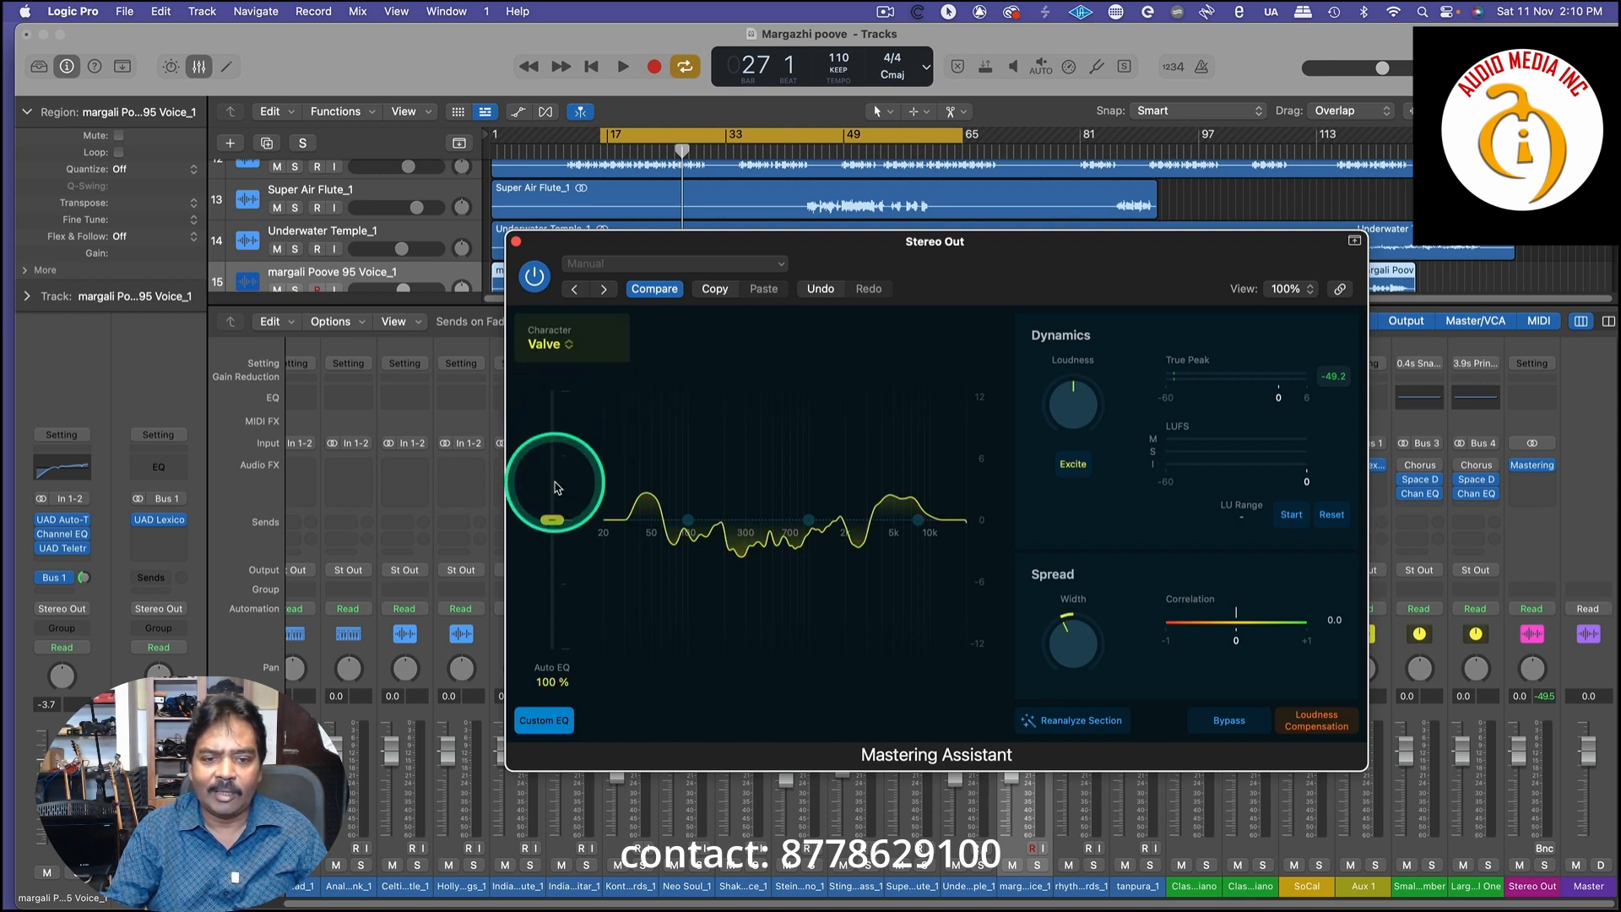
drag(545, 528, 546, 458)
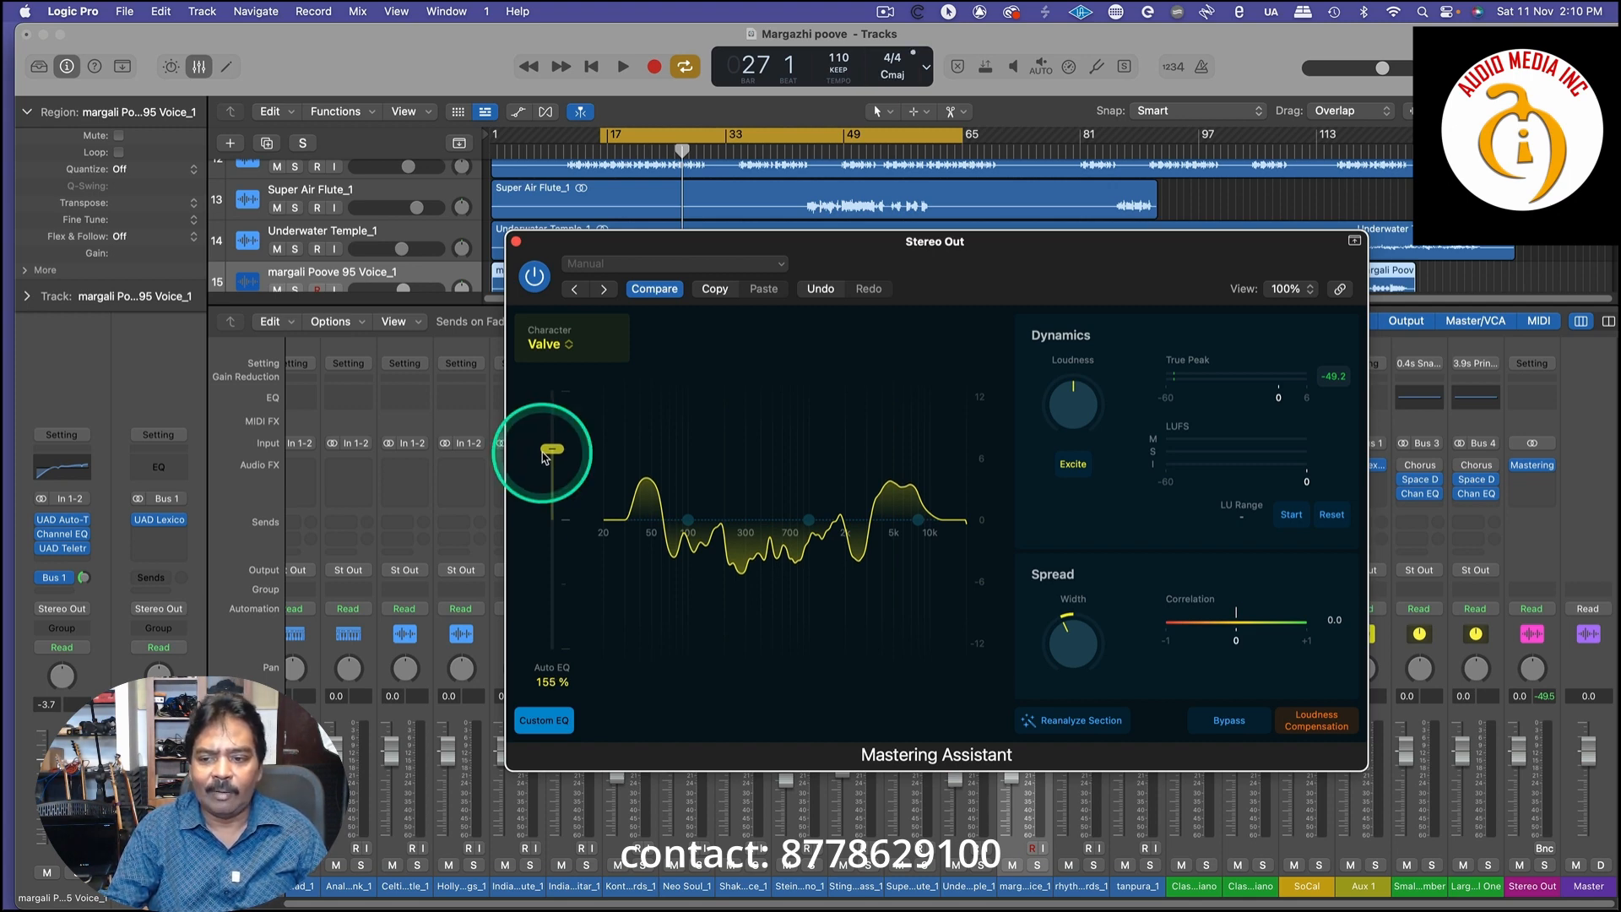
Play the song, raise the Loudness to about +0.43 and turn on Excite
key(space)
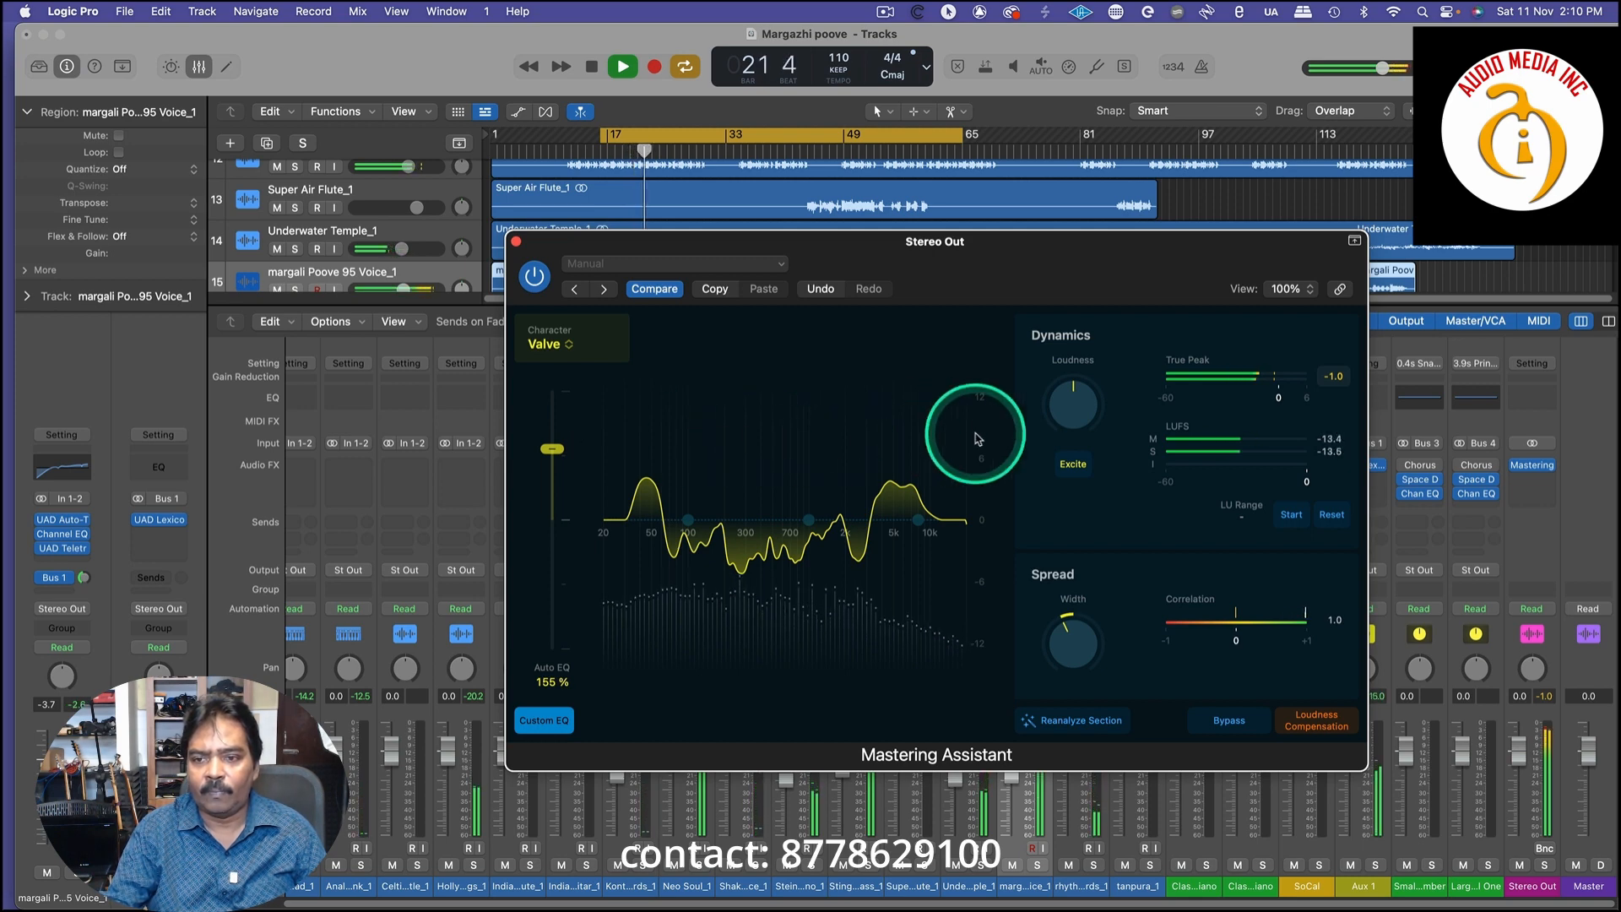
click(1070, 389)
drag(1071, 389, 1070, 337)
click(1070, 471)
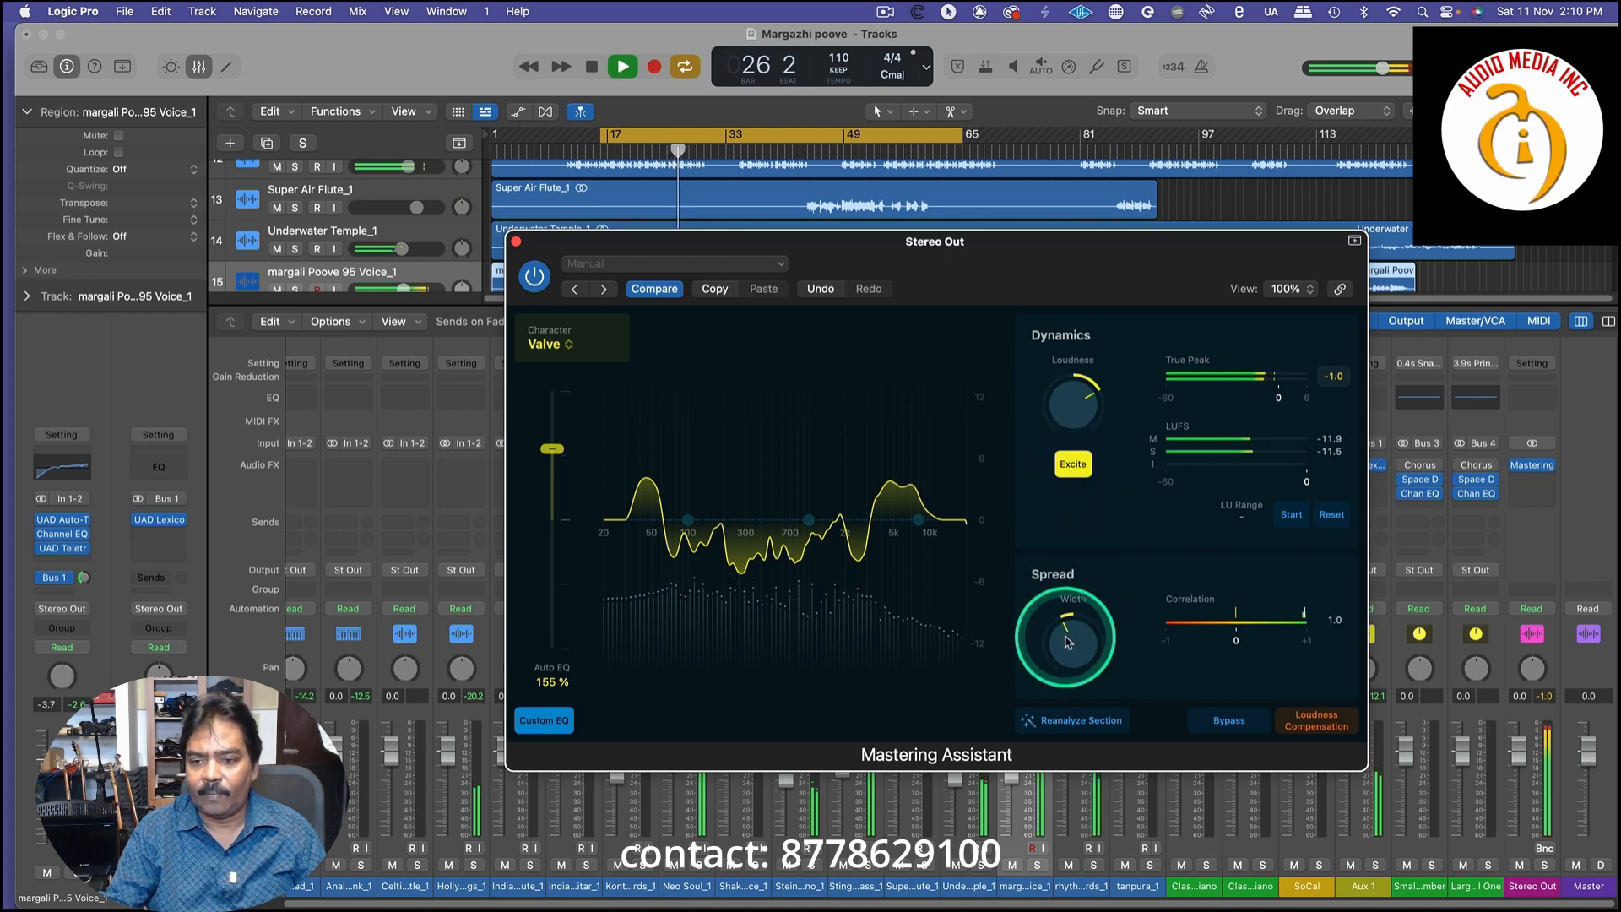
Raise the spread Width to about +0.35 and lower Auto EQ to 147 %
drag(1065, 636, 1069, 579)
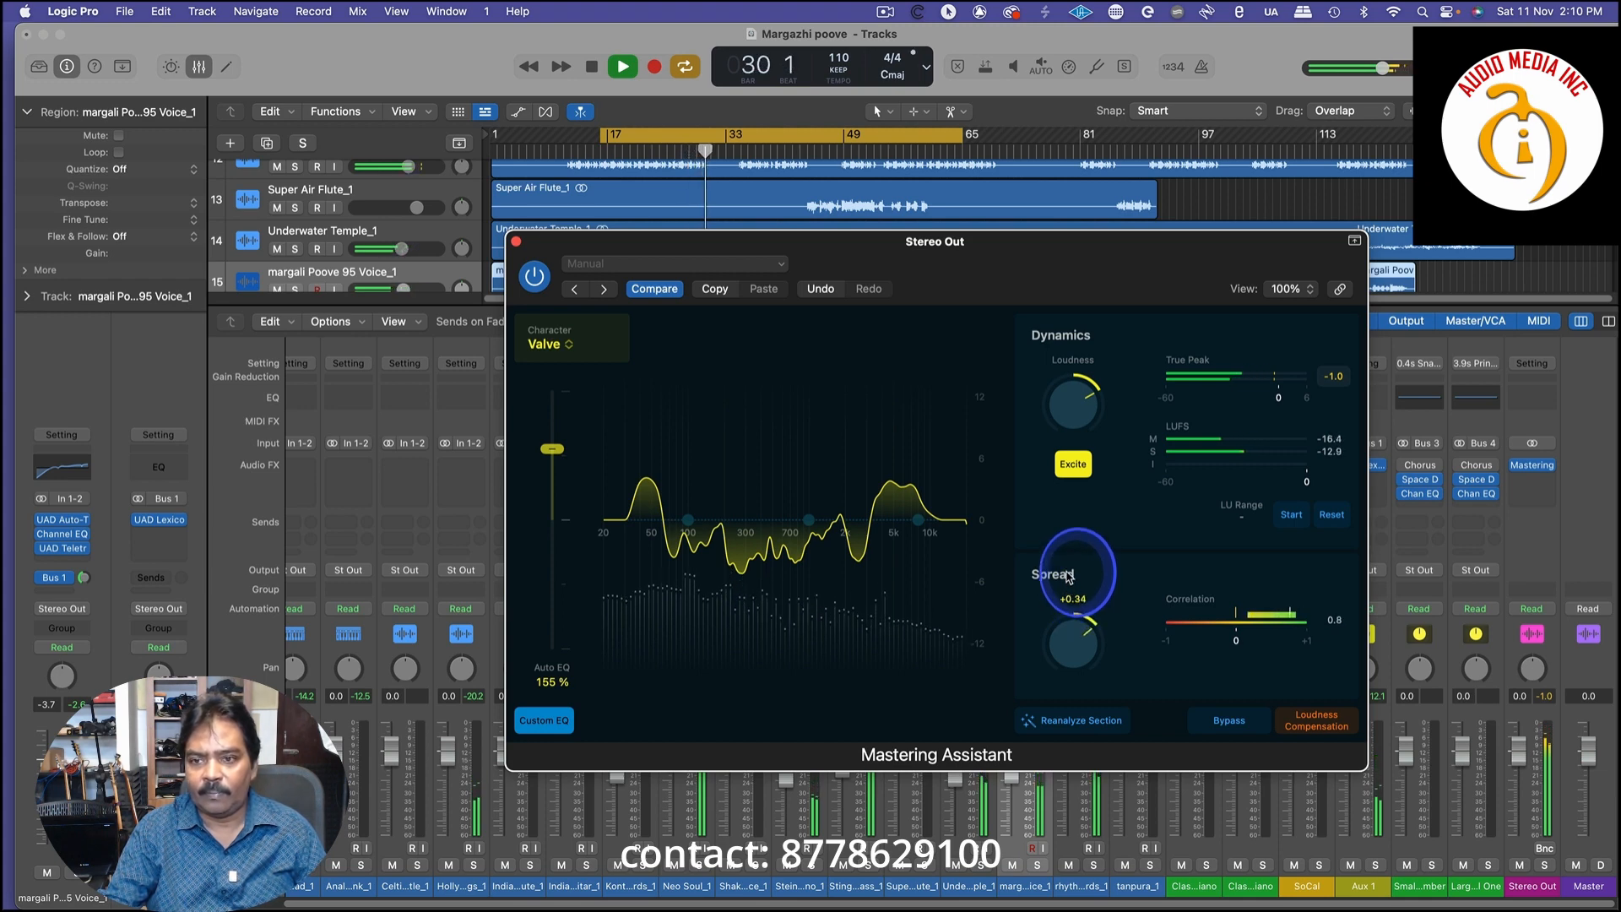
drag(1069, 576, 1066, 579)
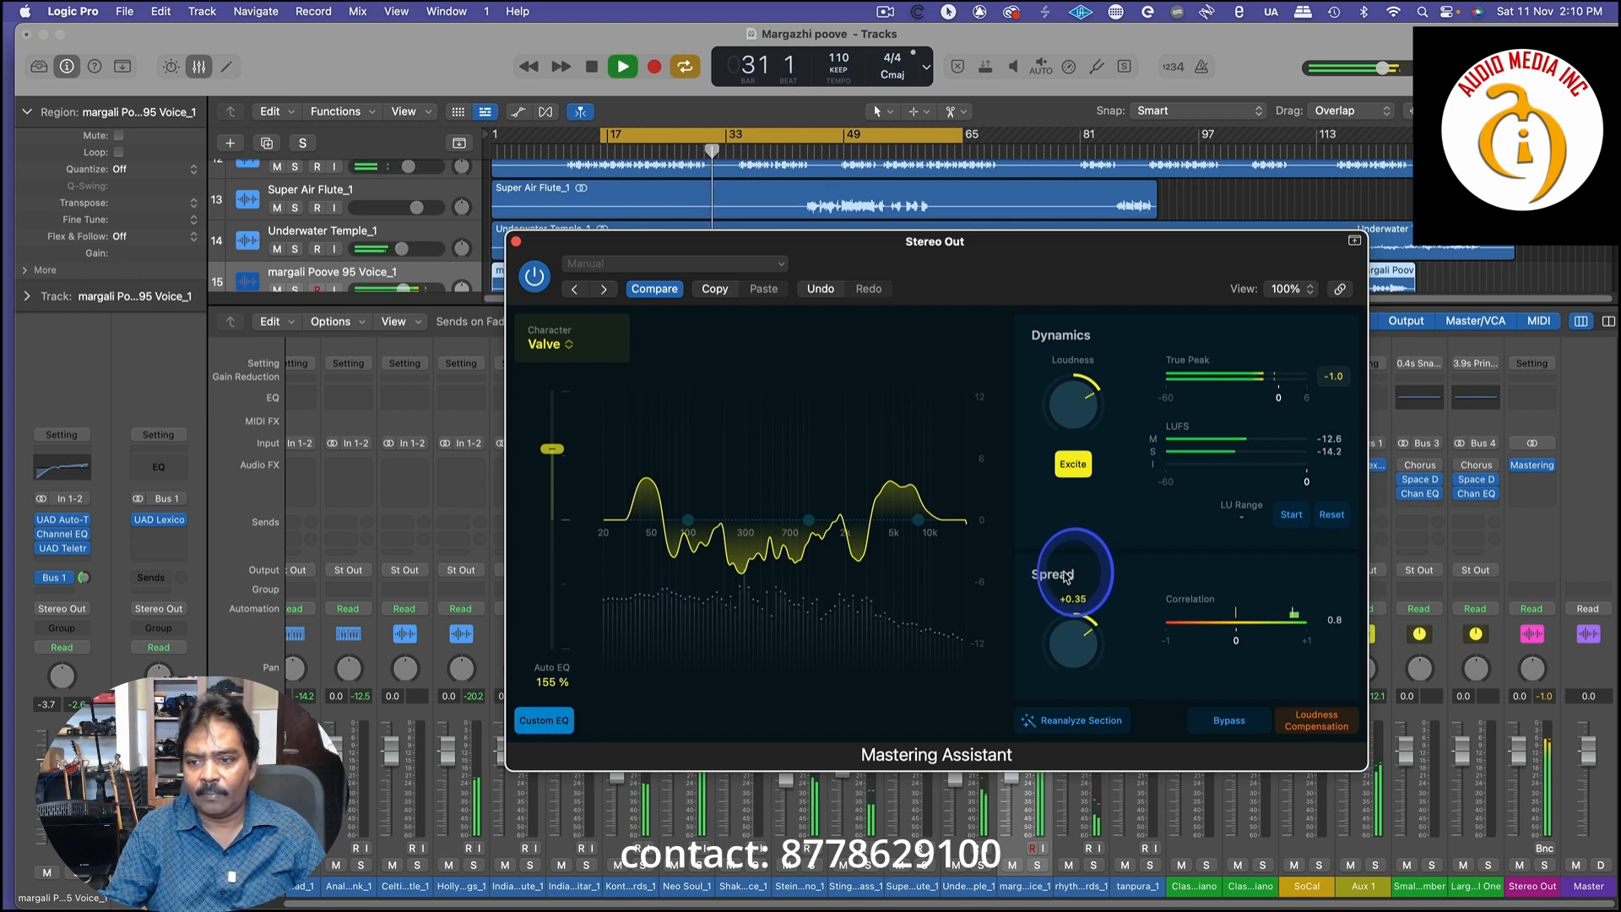
drag(1070, 397, 1069, 395)
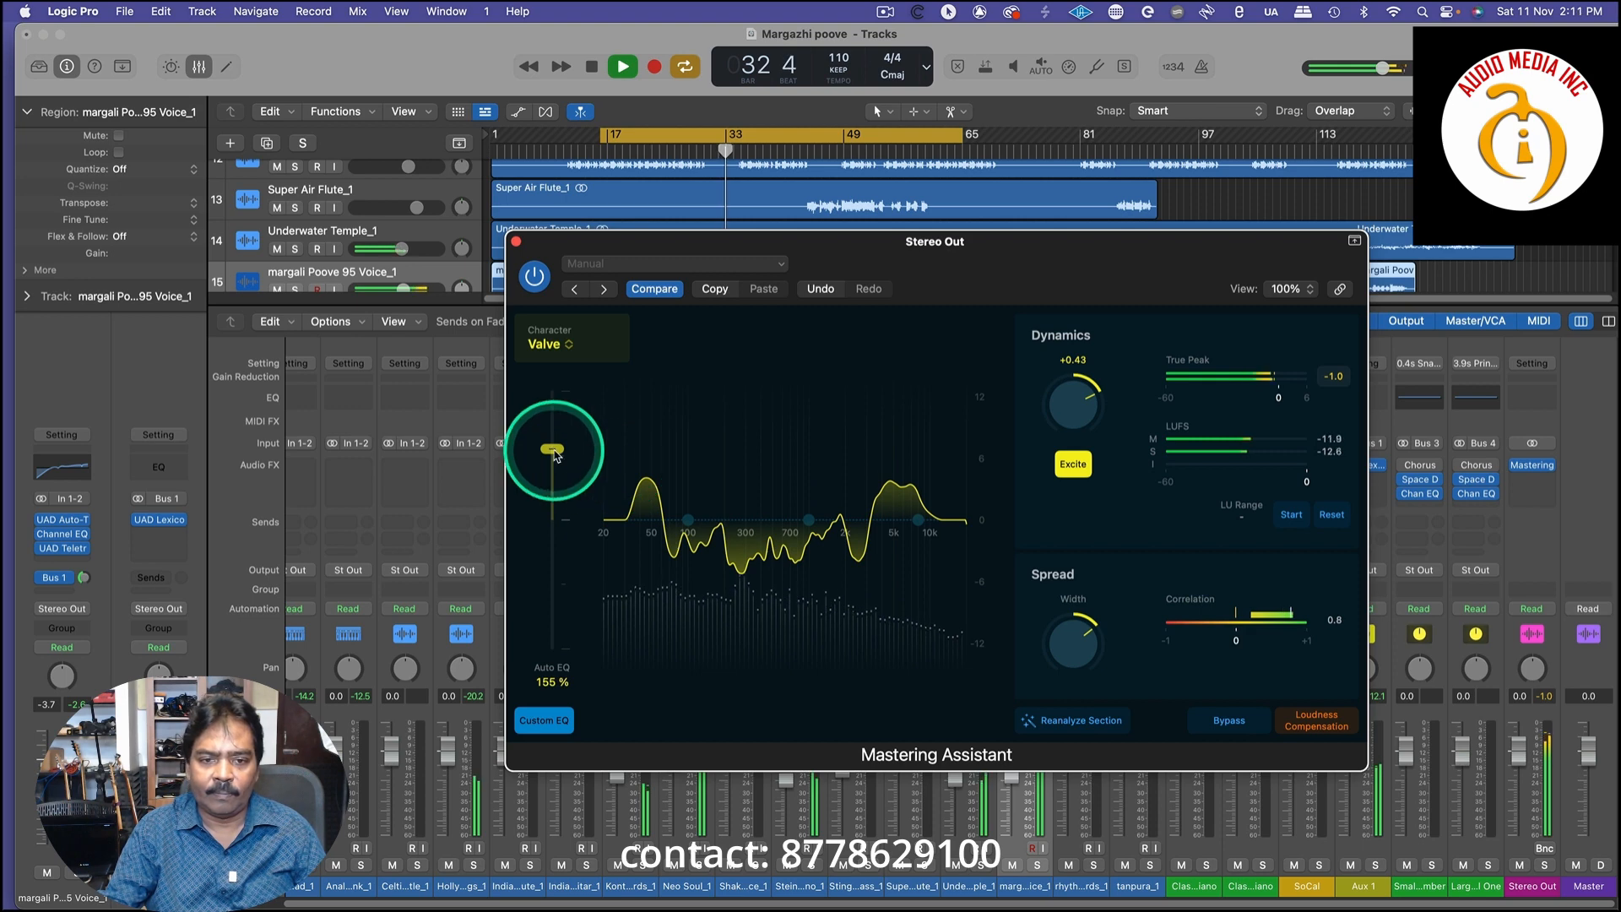
drag(555, 454, 551, 463)
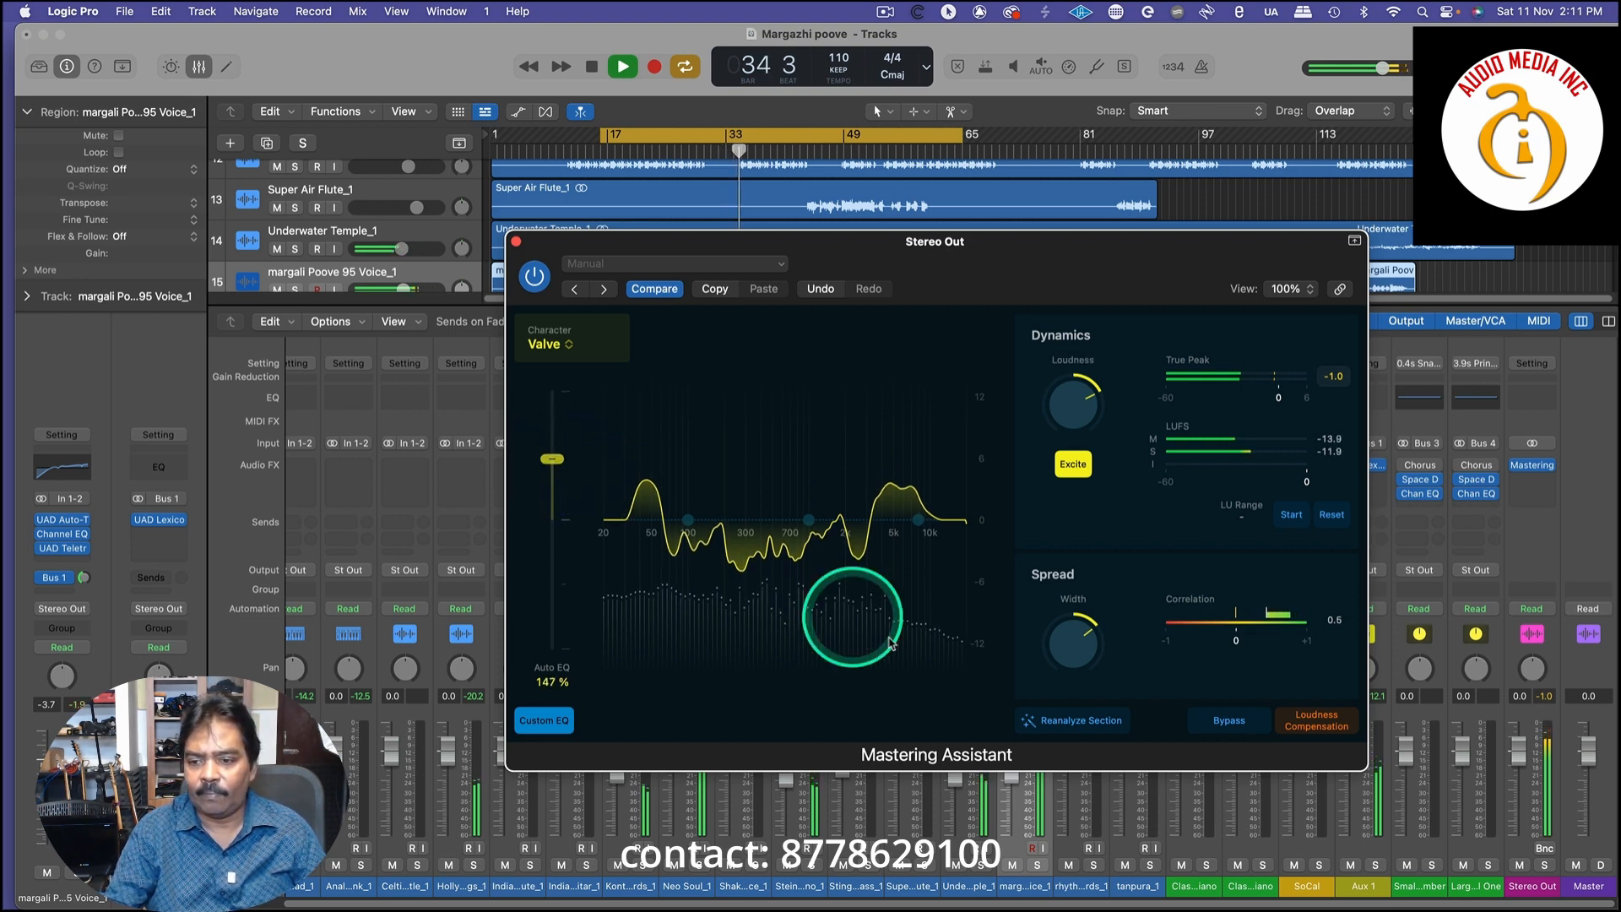
Turn on Loudness Compensation in the Mastering Assistant and stop playback
click(1300, 717)
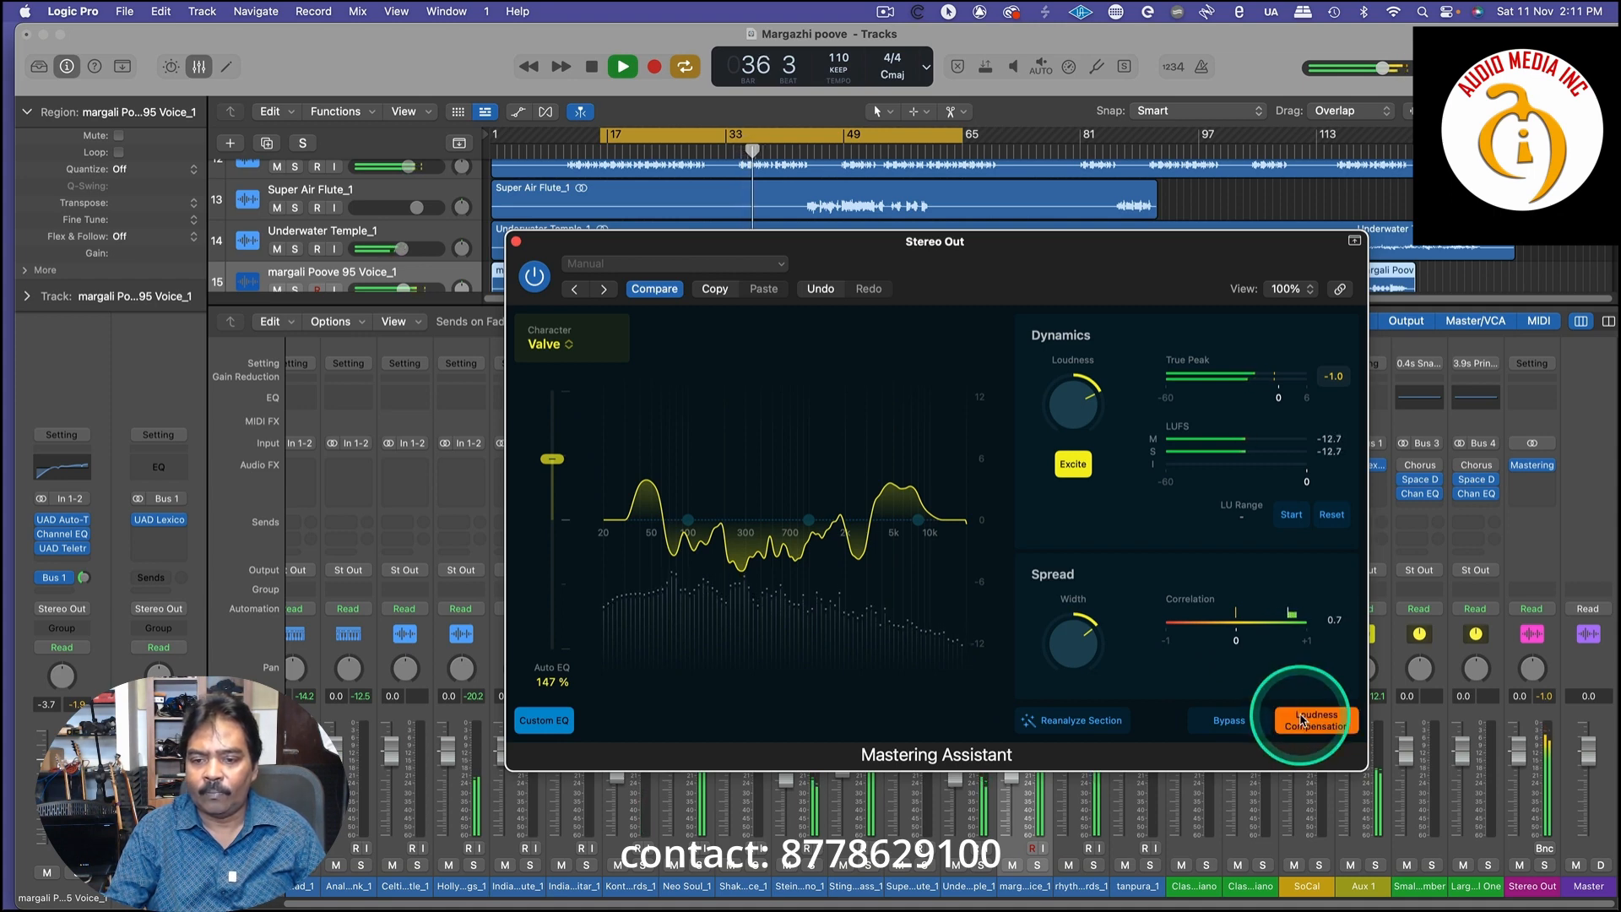
click(1235, 721)
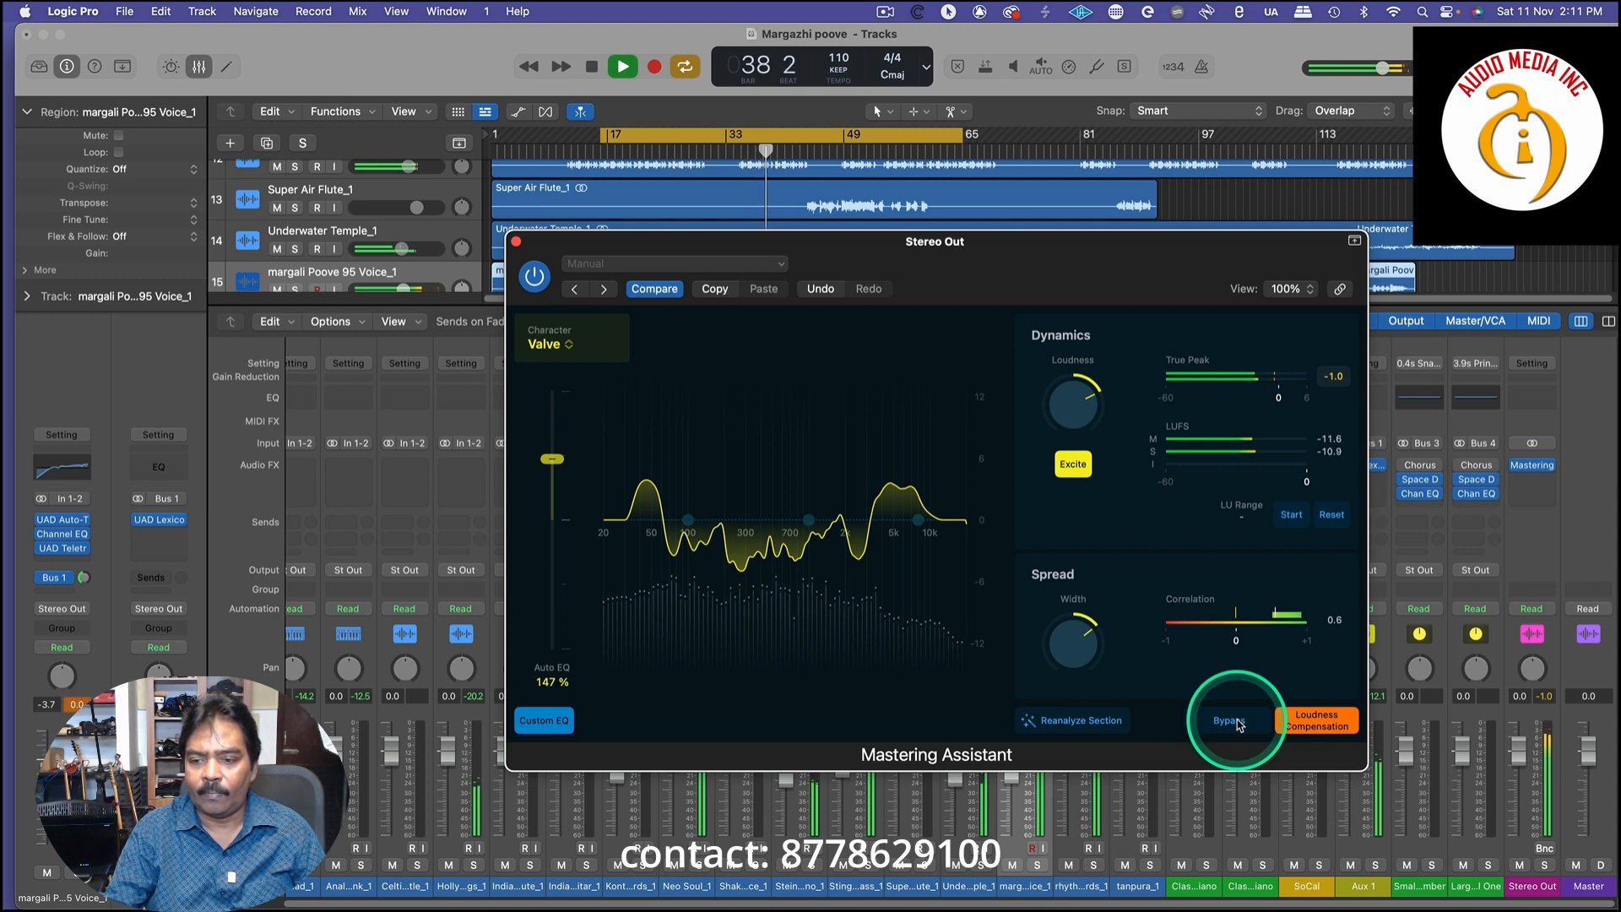
key(space)
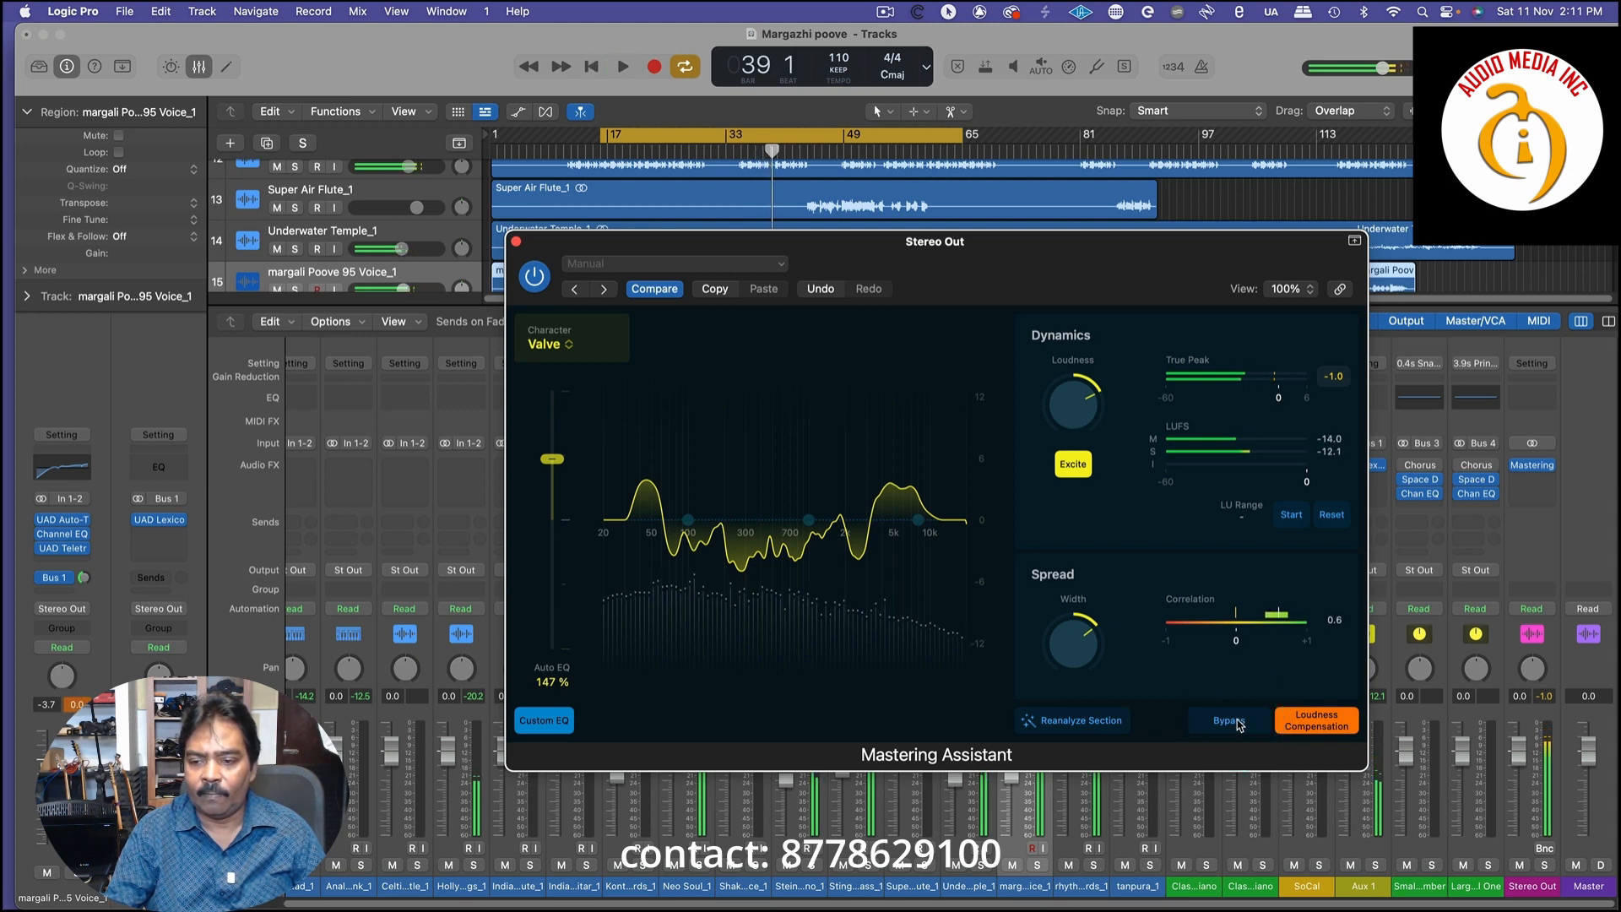
Play the song while switching the Mastering Assistant's bypass on and off to compare the sound, leave it off and stop playback
click(1230, 720)
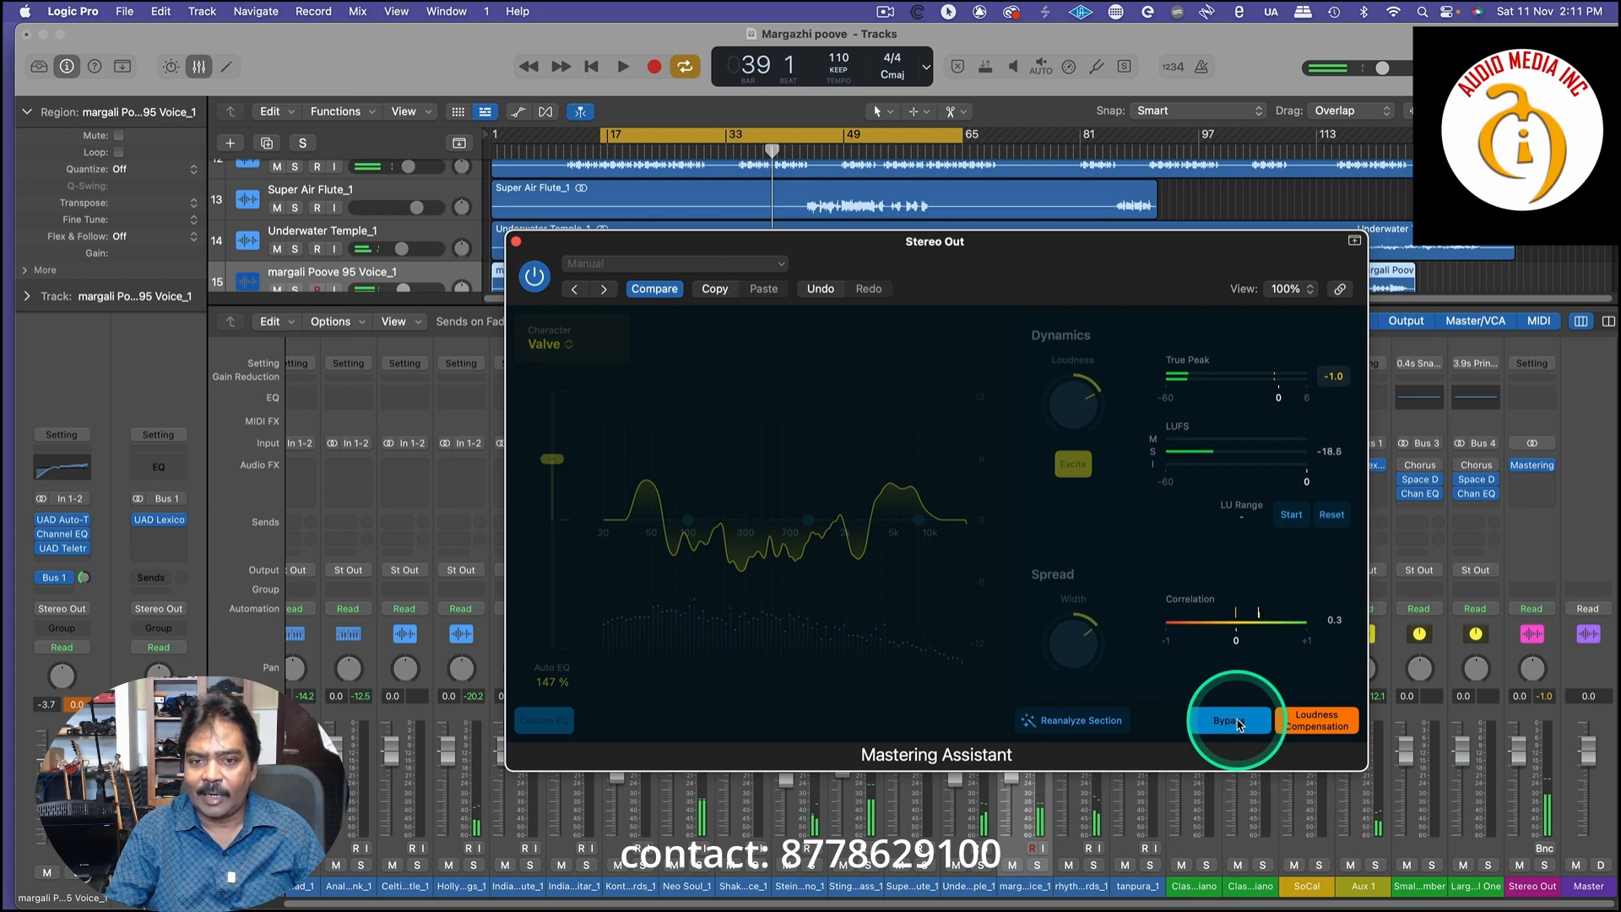
key(space)
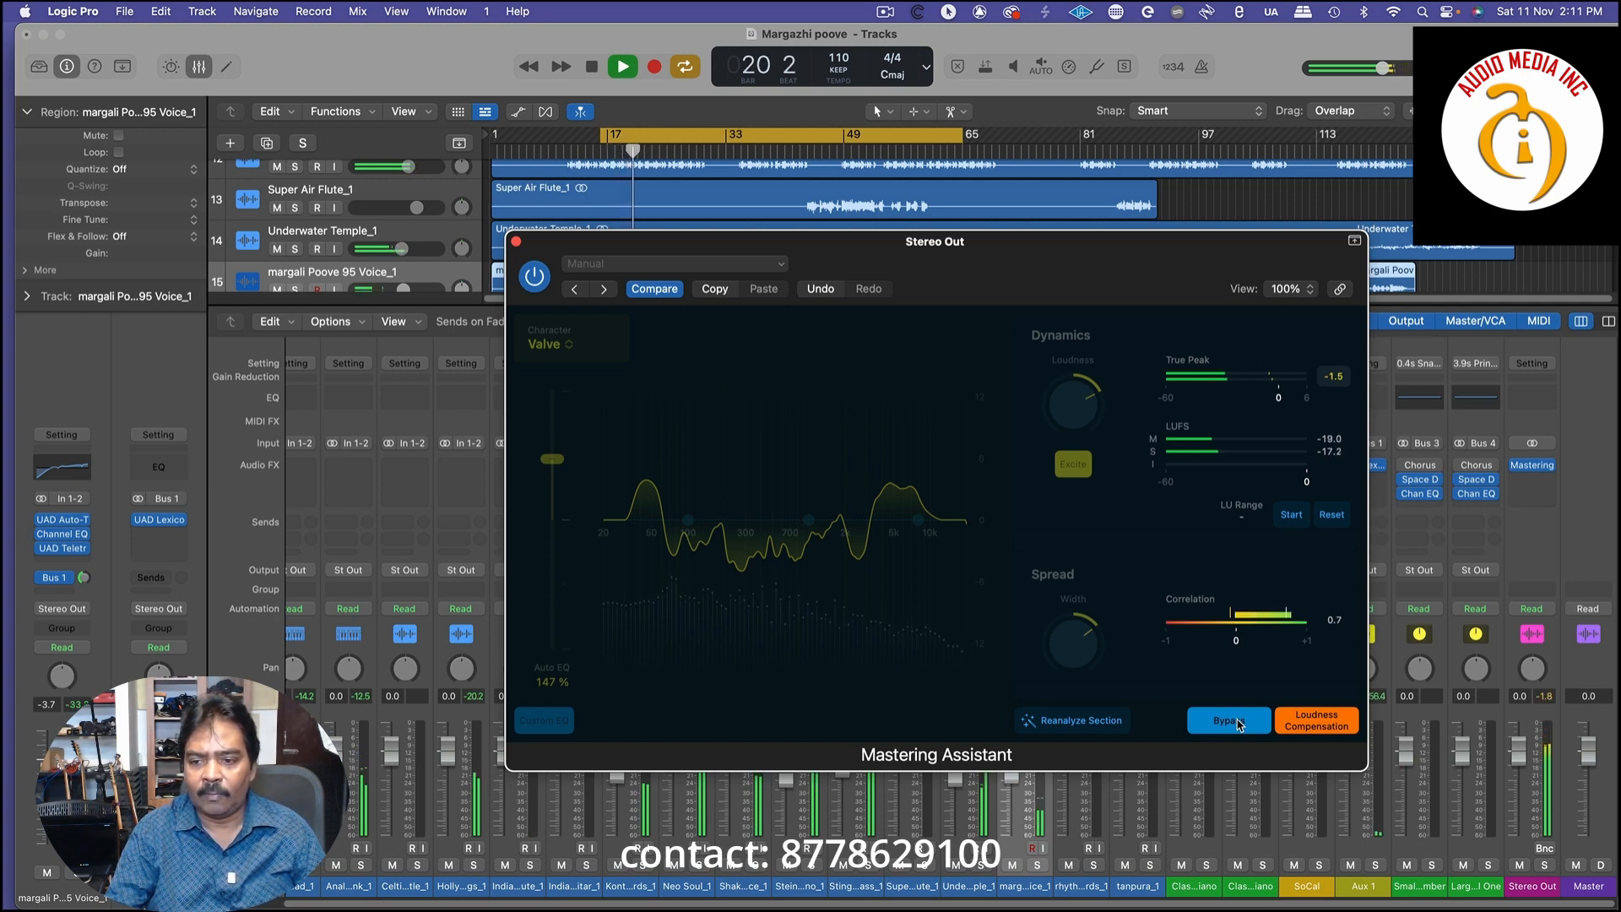
click(1211, 777)
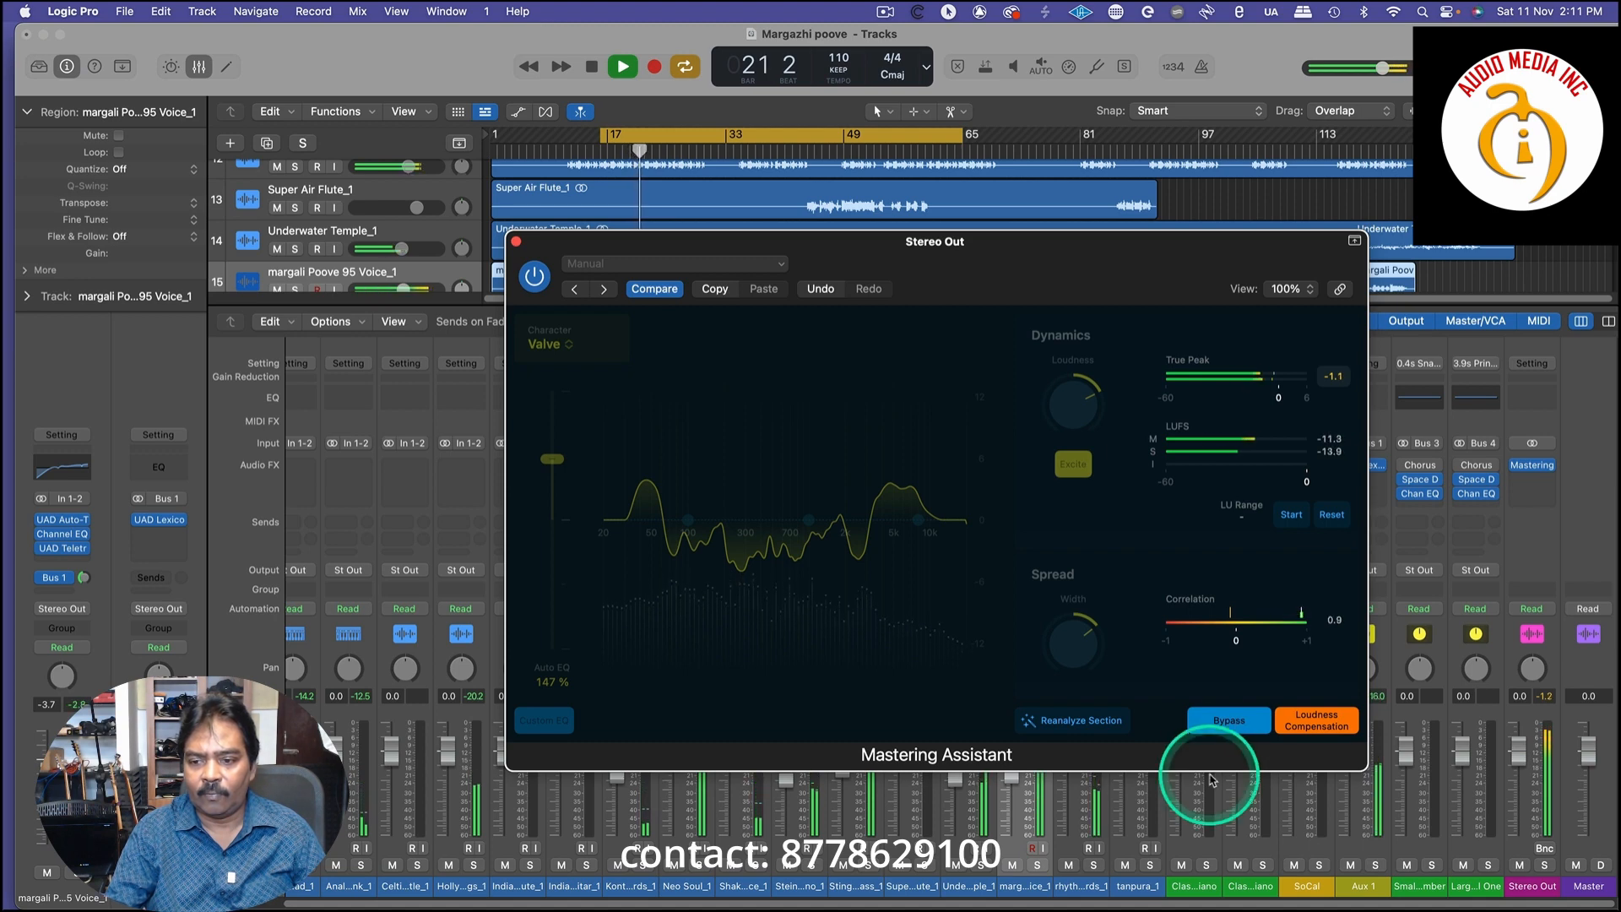
click(1235, 728)
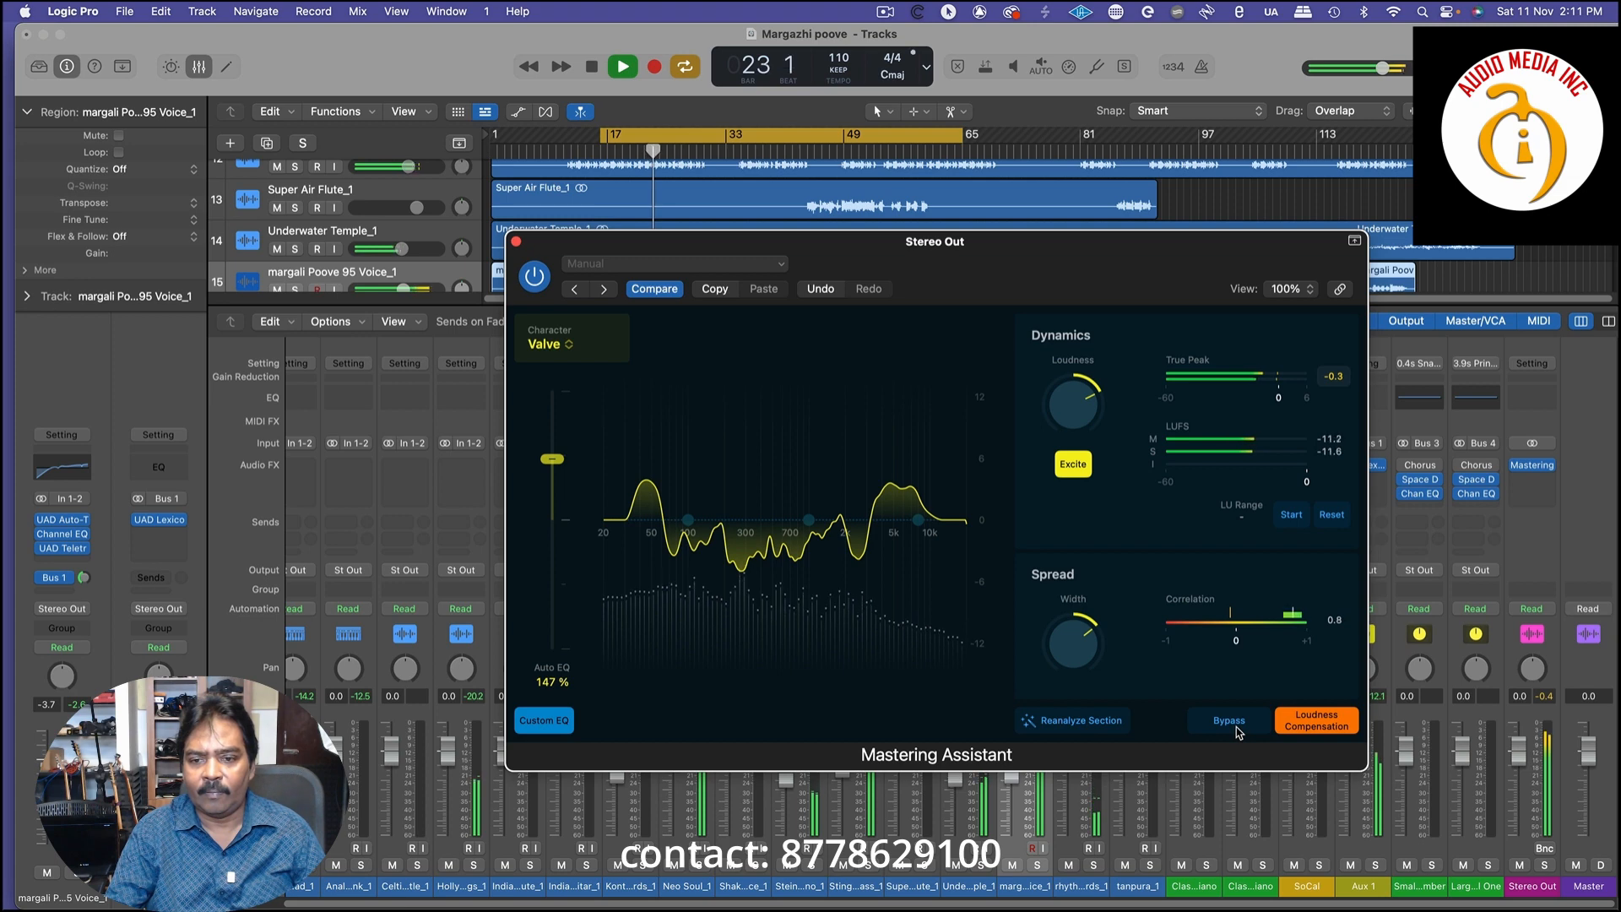
click(1232, 722)
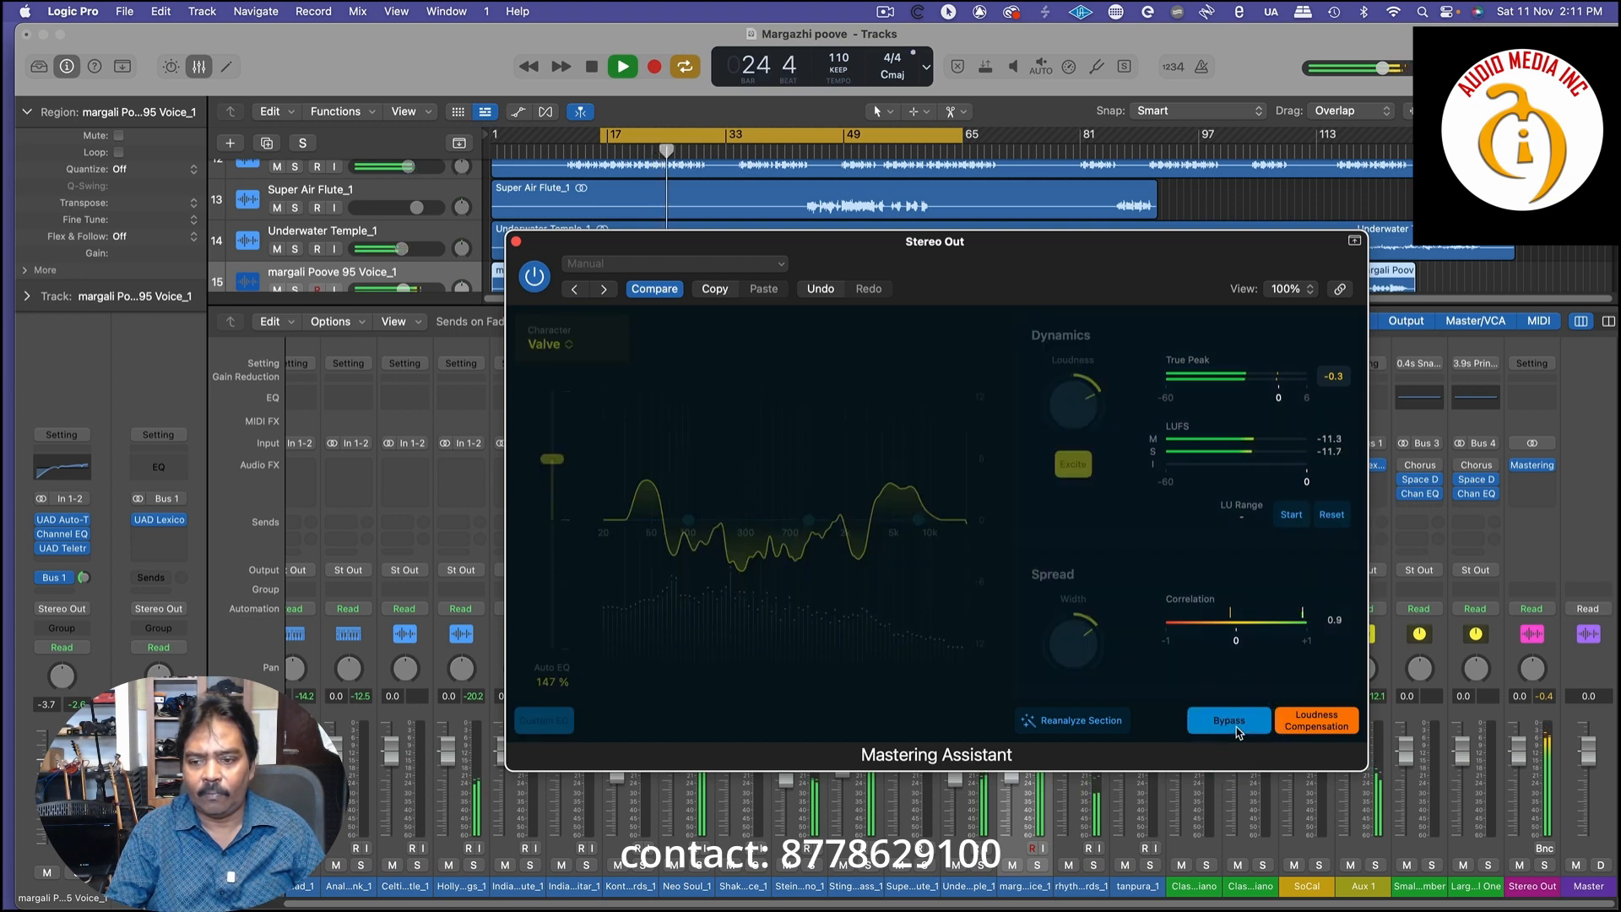
click(1234, 725)
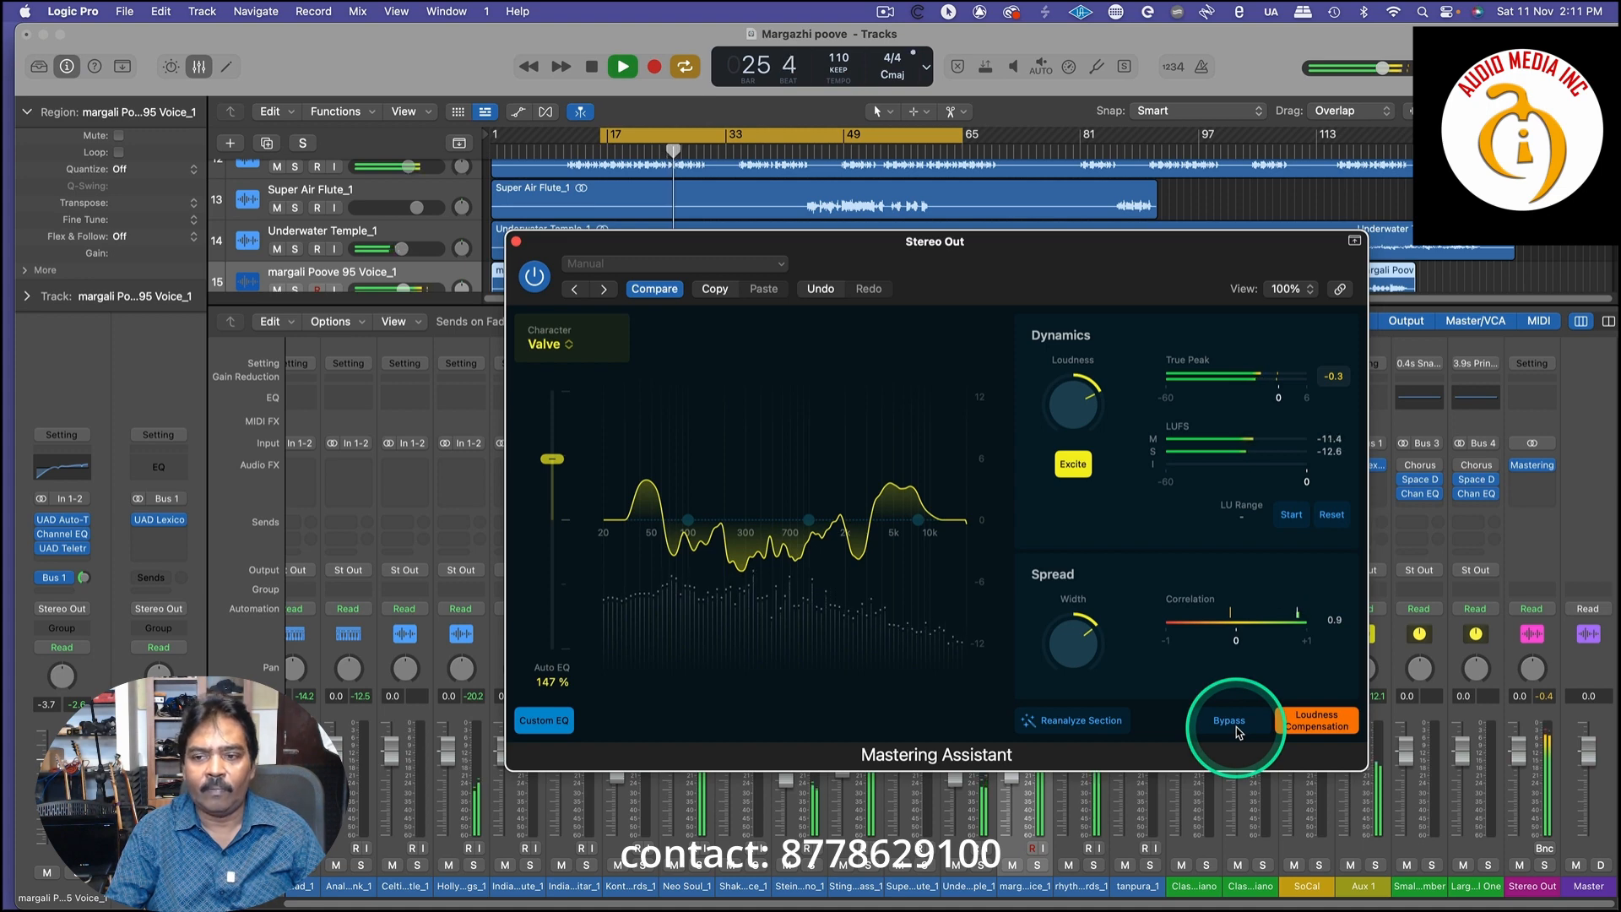
key(space)
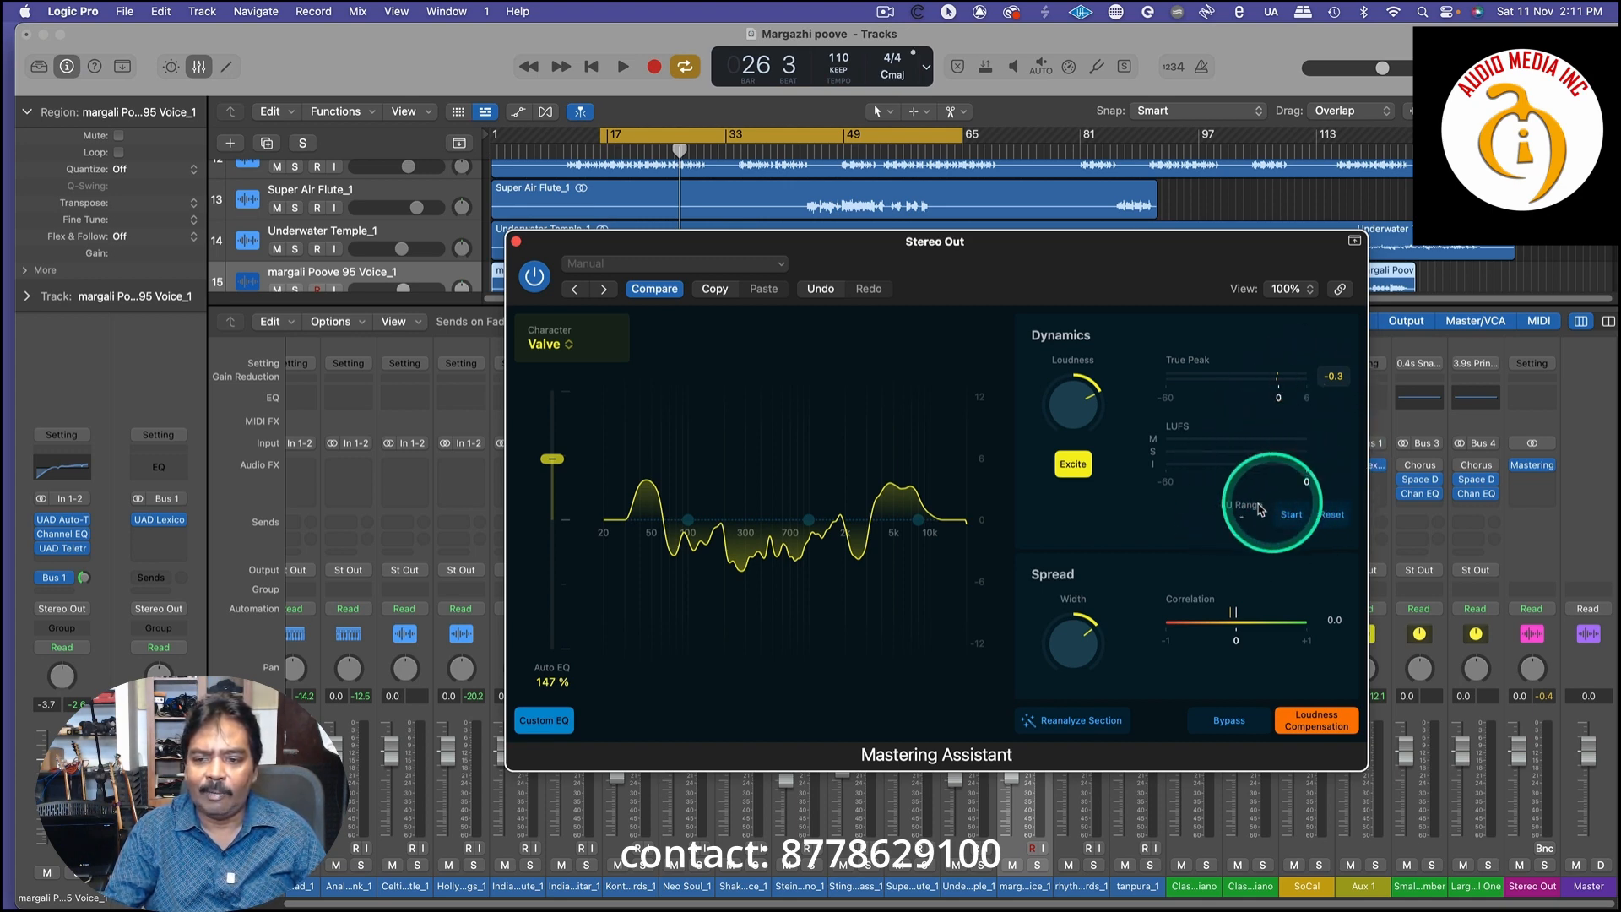
Raise the spread Width slightly above +0.36 and shift the Mastering Assistant window aside
click(1083, 648)
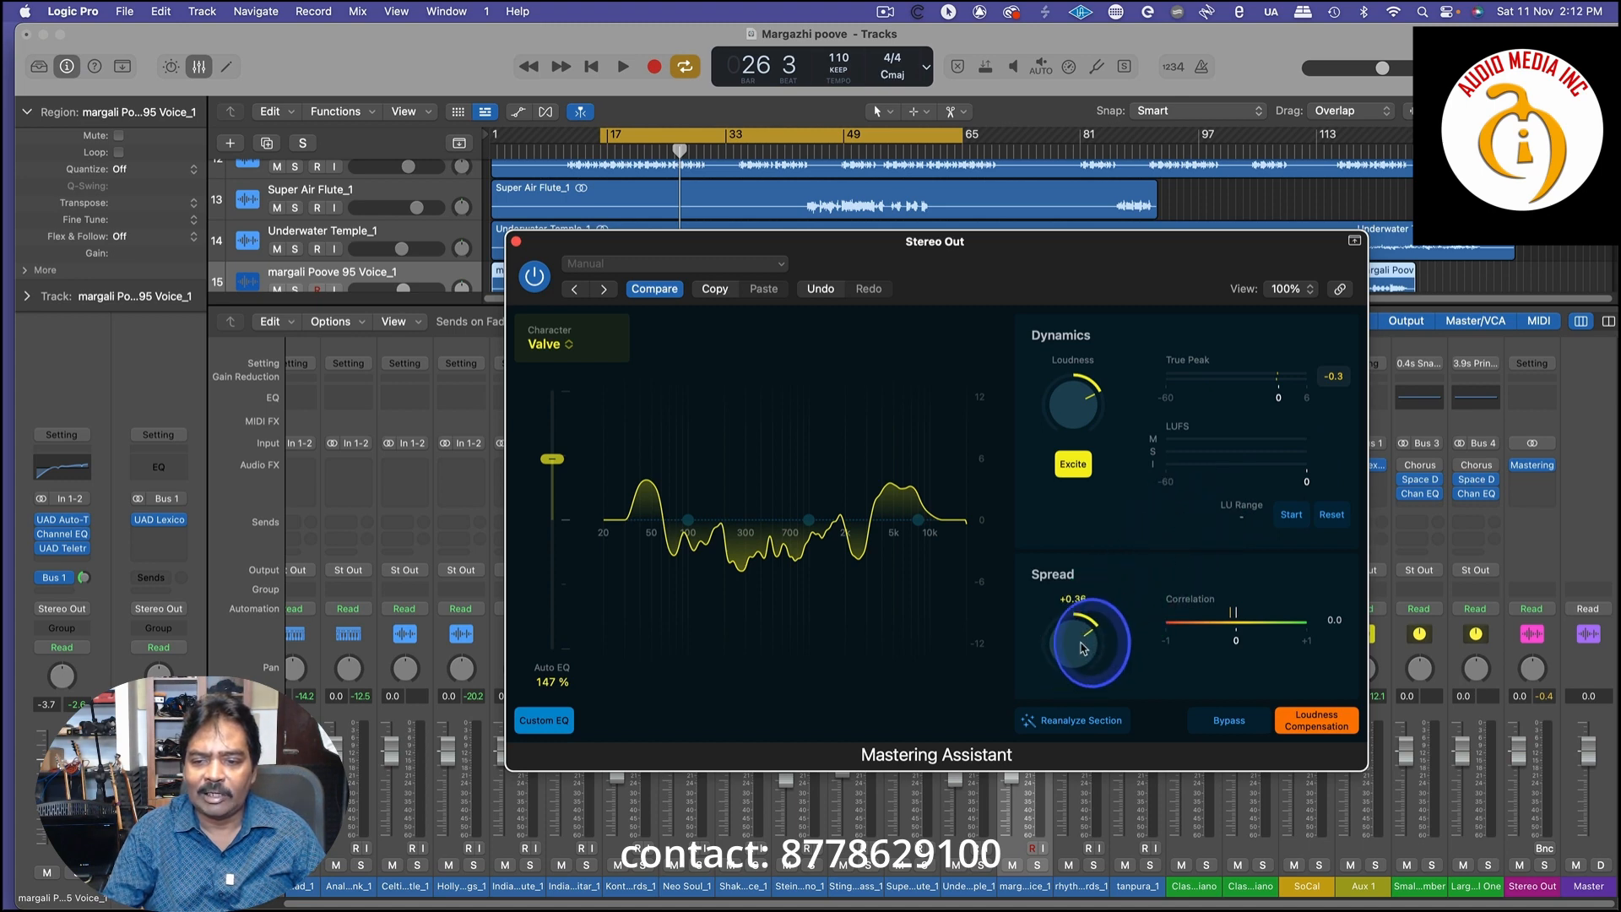
drag(1083, 648, 1083, 640)
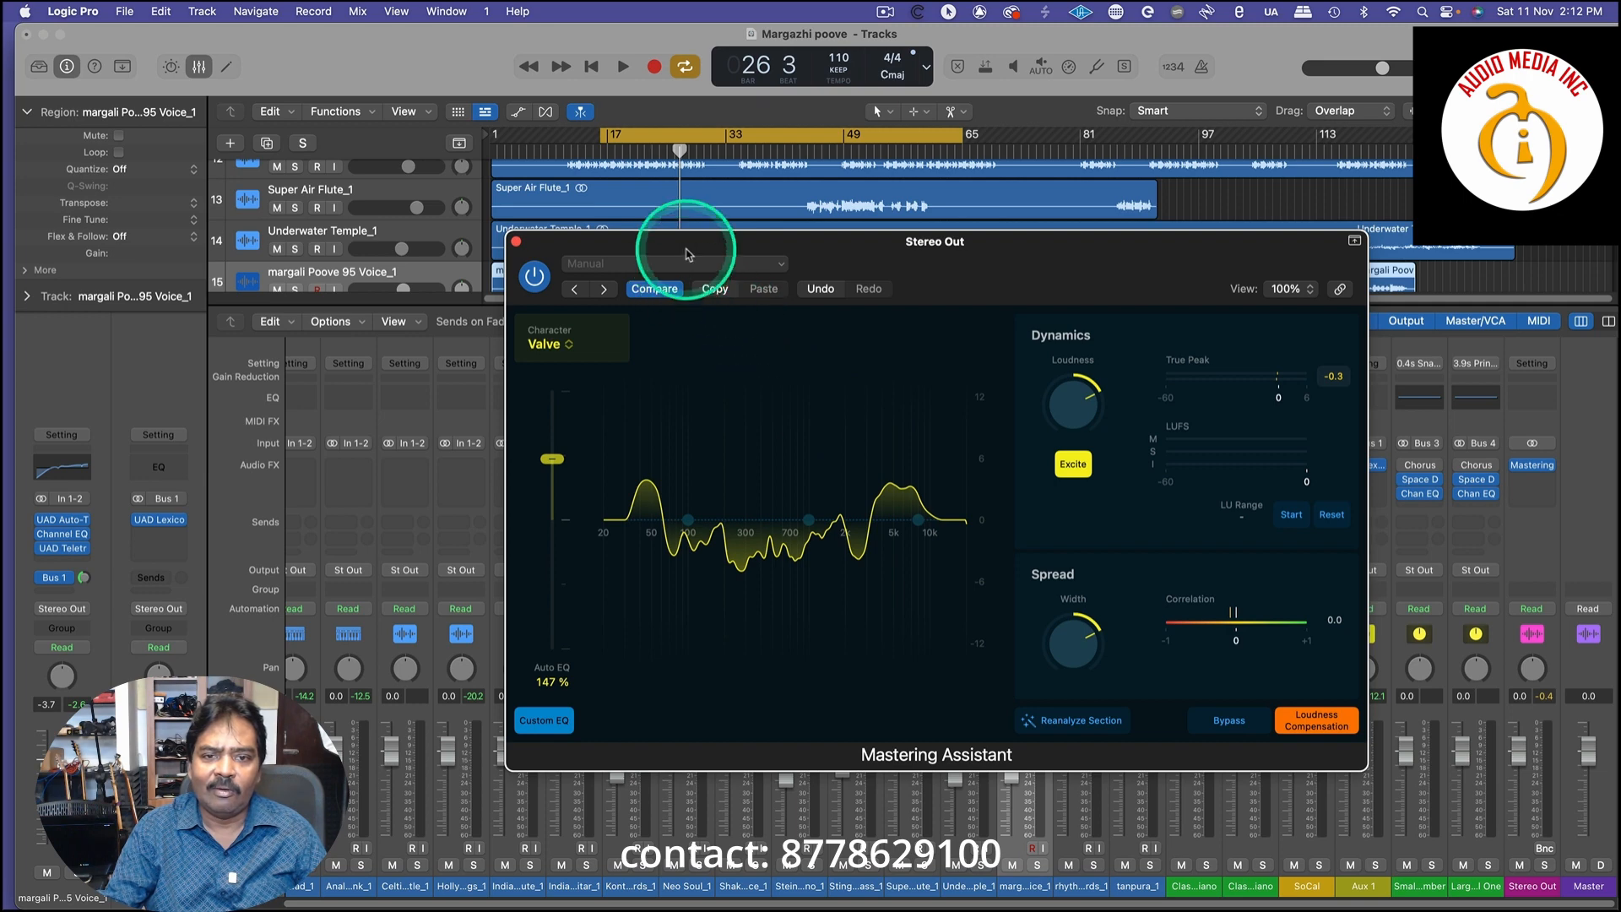
drag(660, 248, 755, 251)
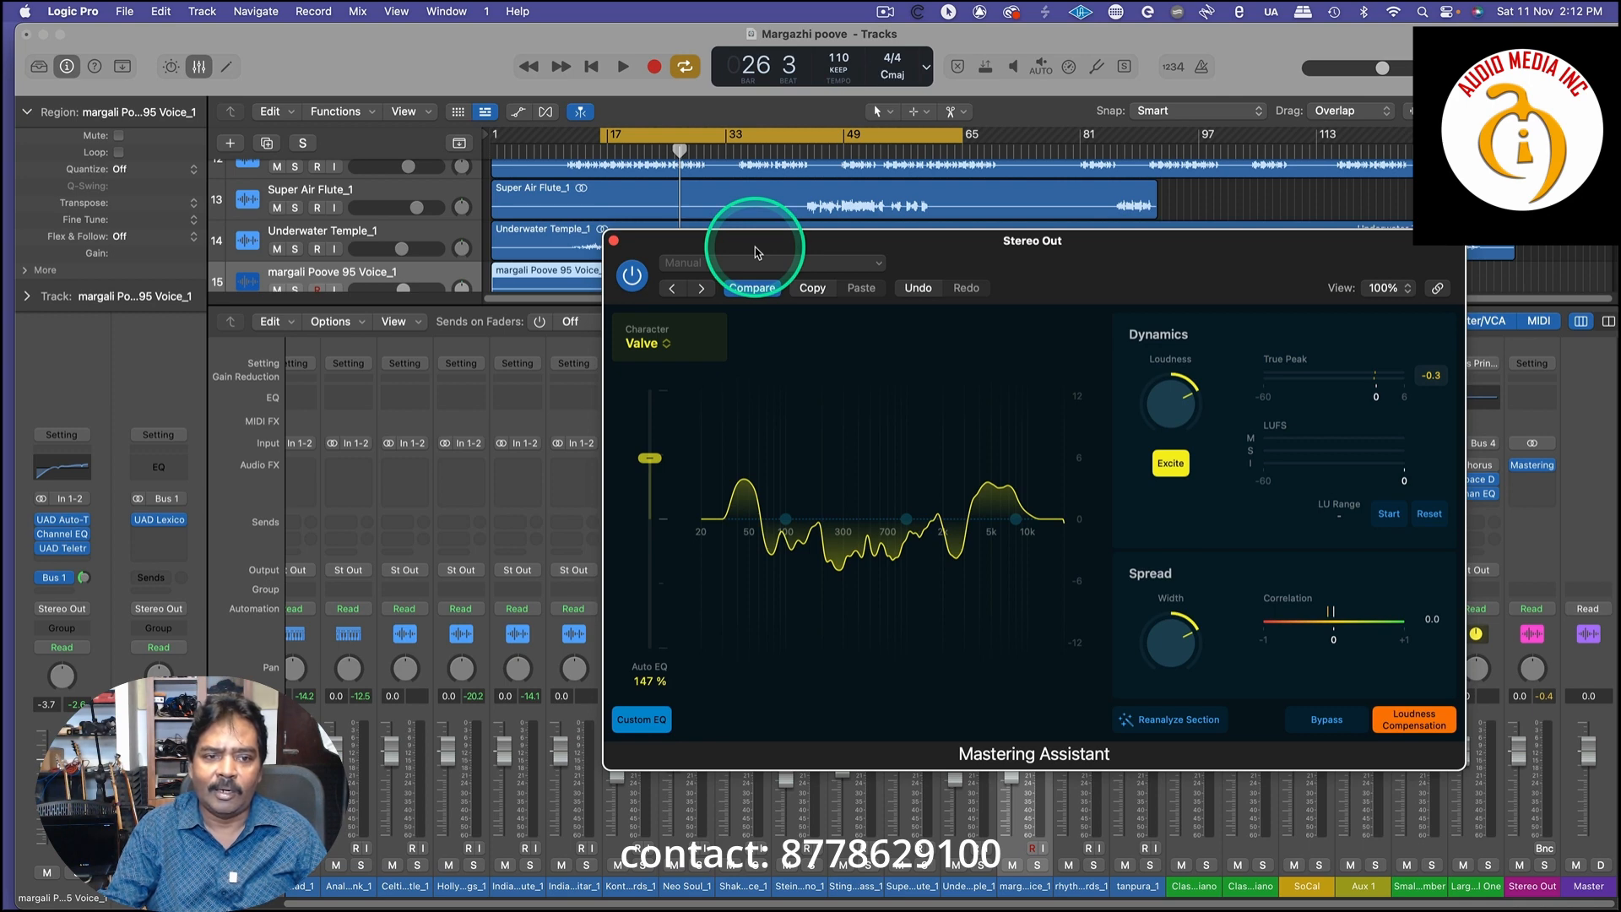
Hide the mixer and view the Classic Electric Piano track's Sample Alchemy and Beat Breaker windows side by side
click(200, 66)
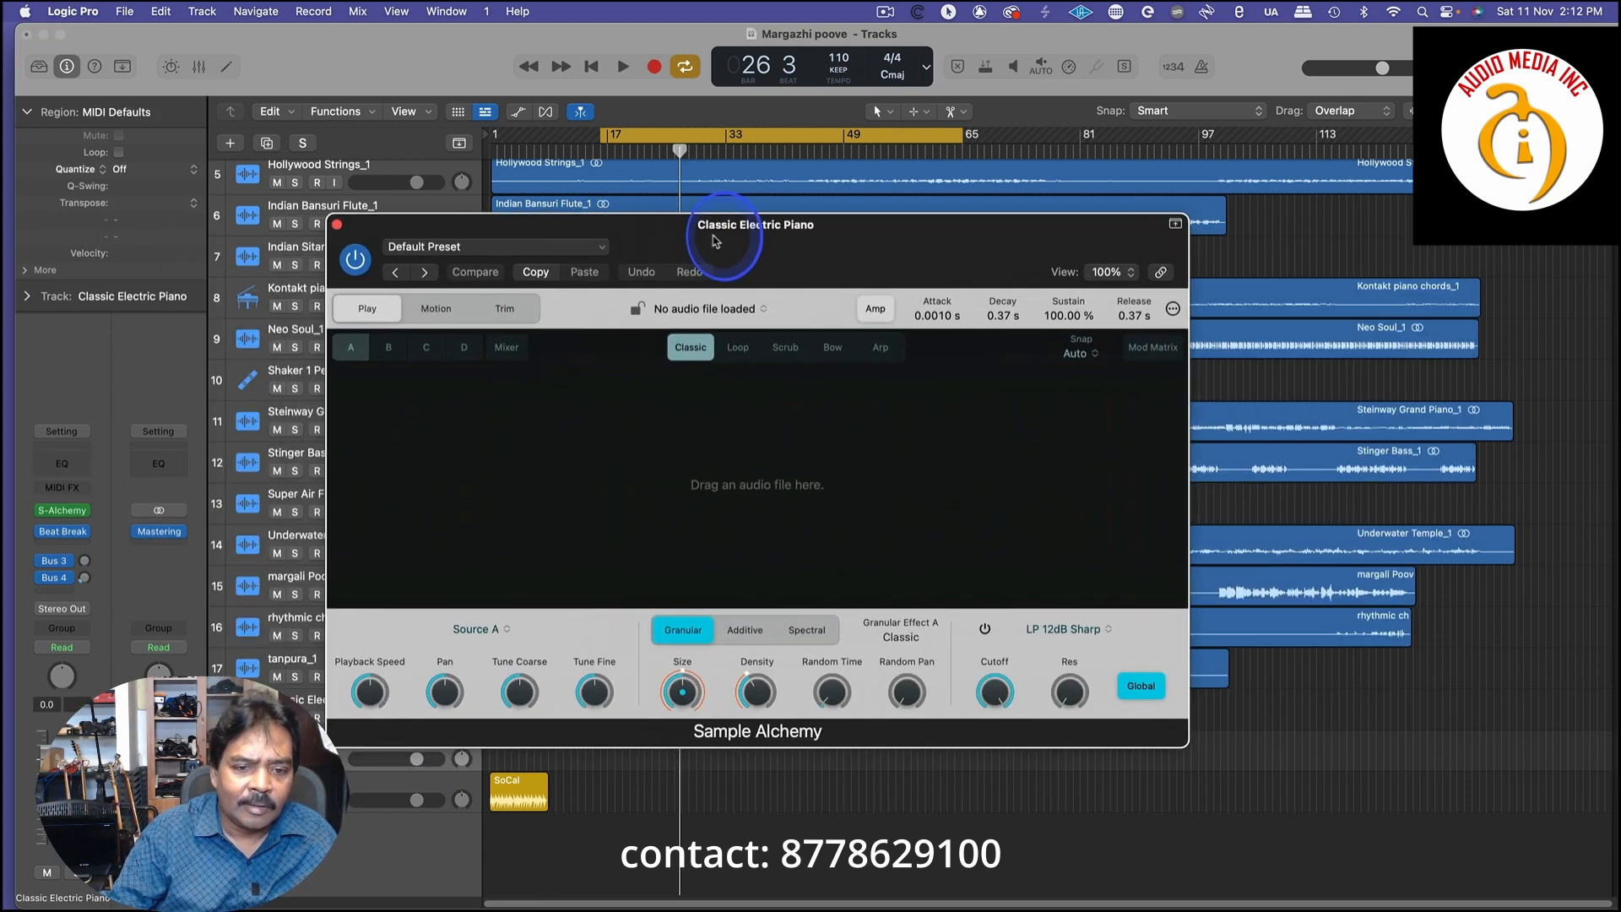
drag(717, 237, 675, 226)
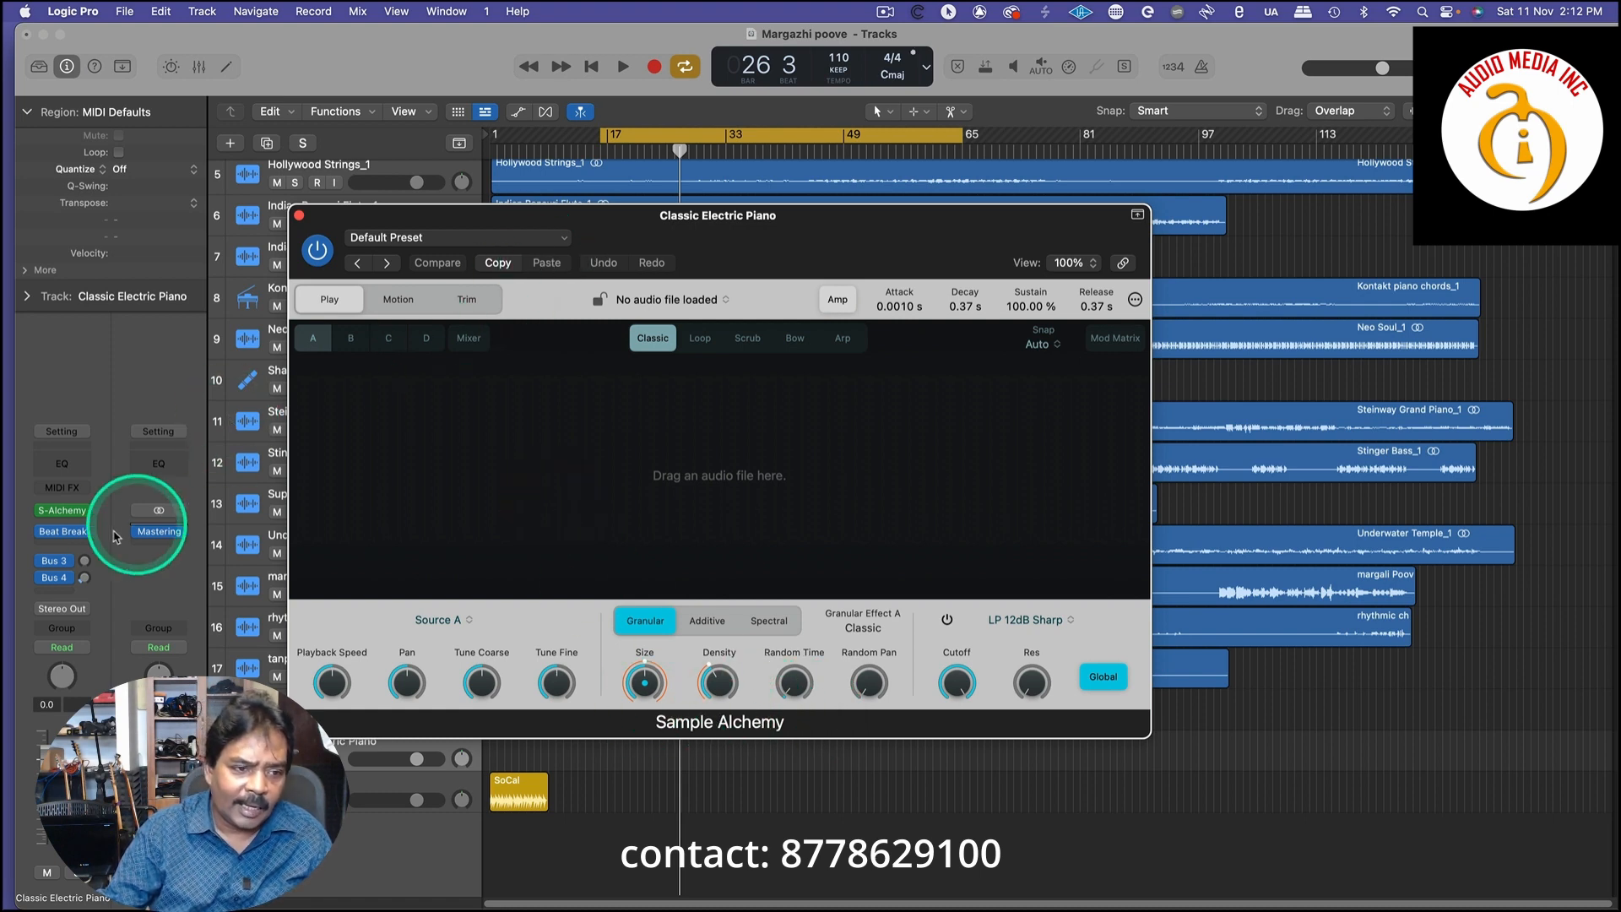
click(66, 532)
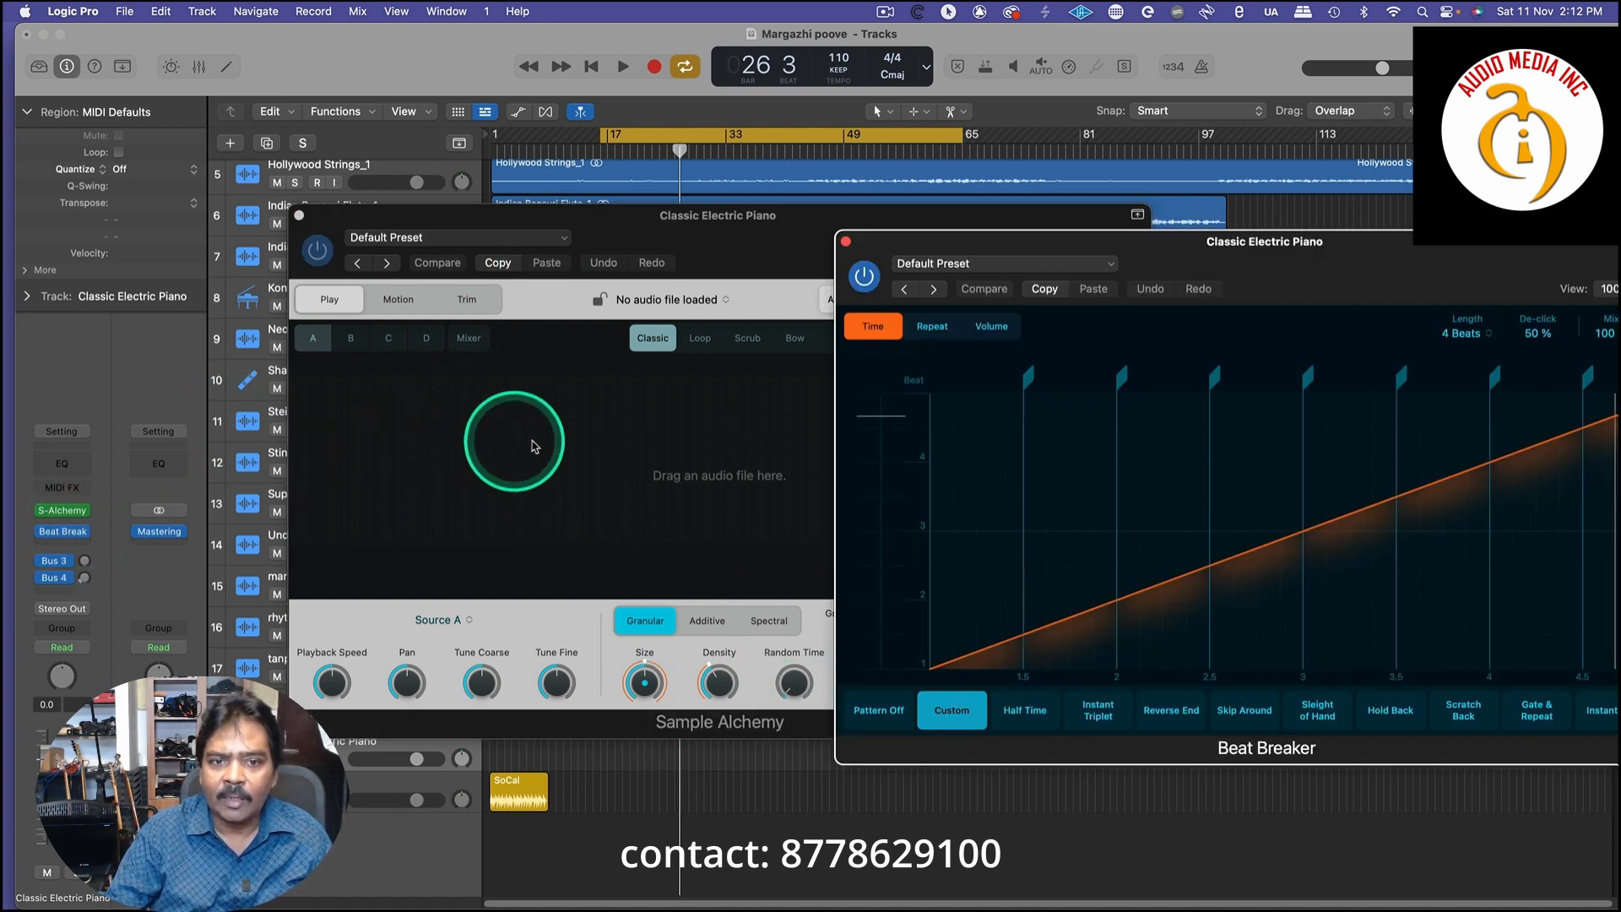
drag(608, 216, 388, 226)
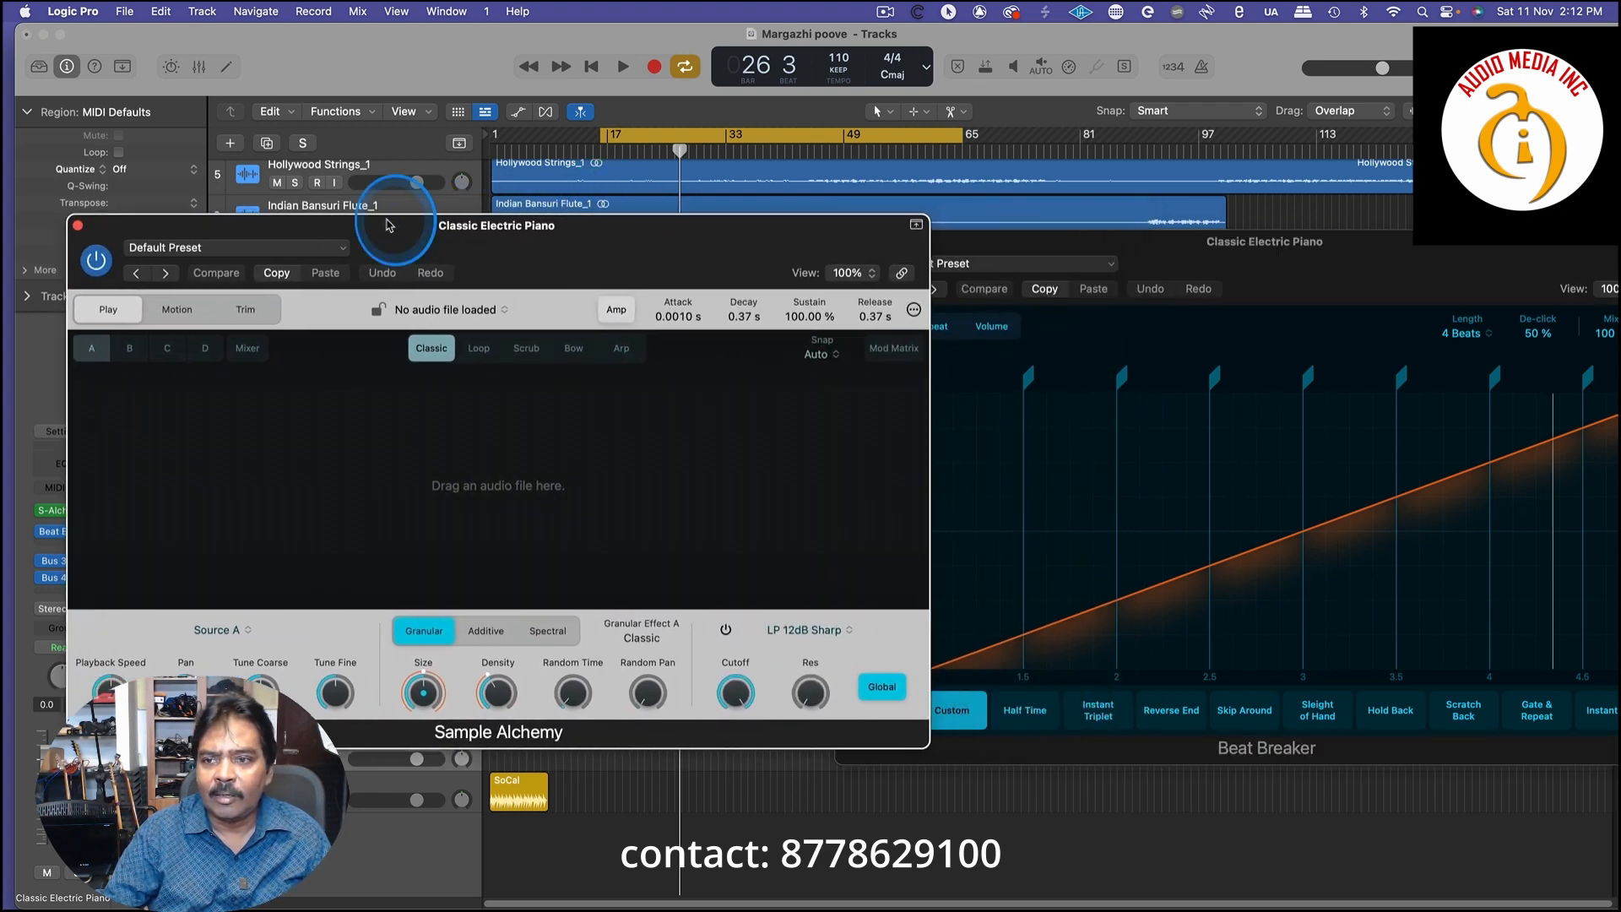
drag(1121, 251, 952, 232)
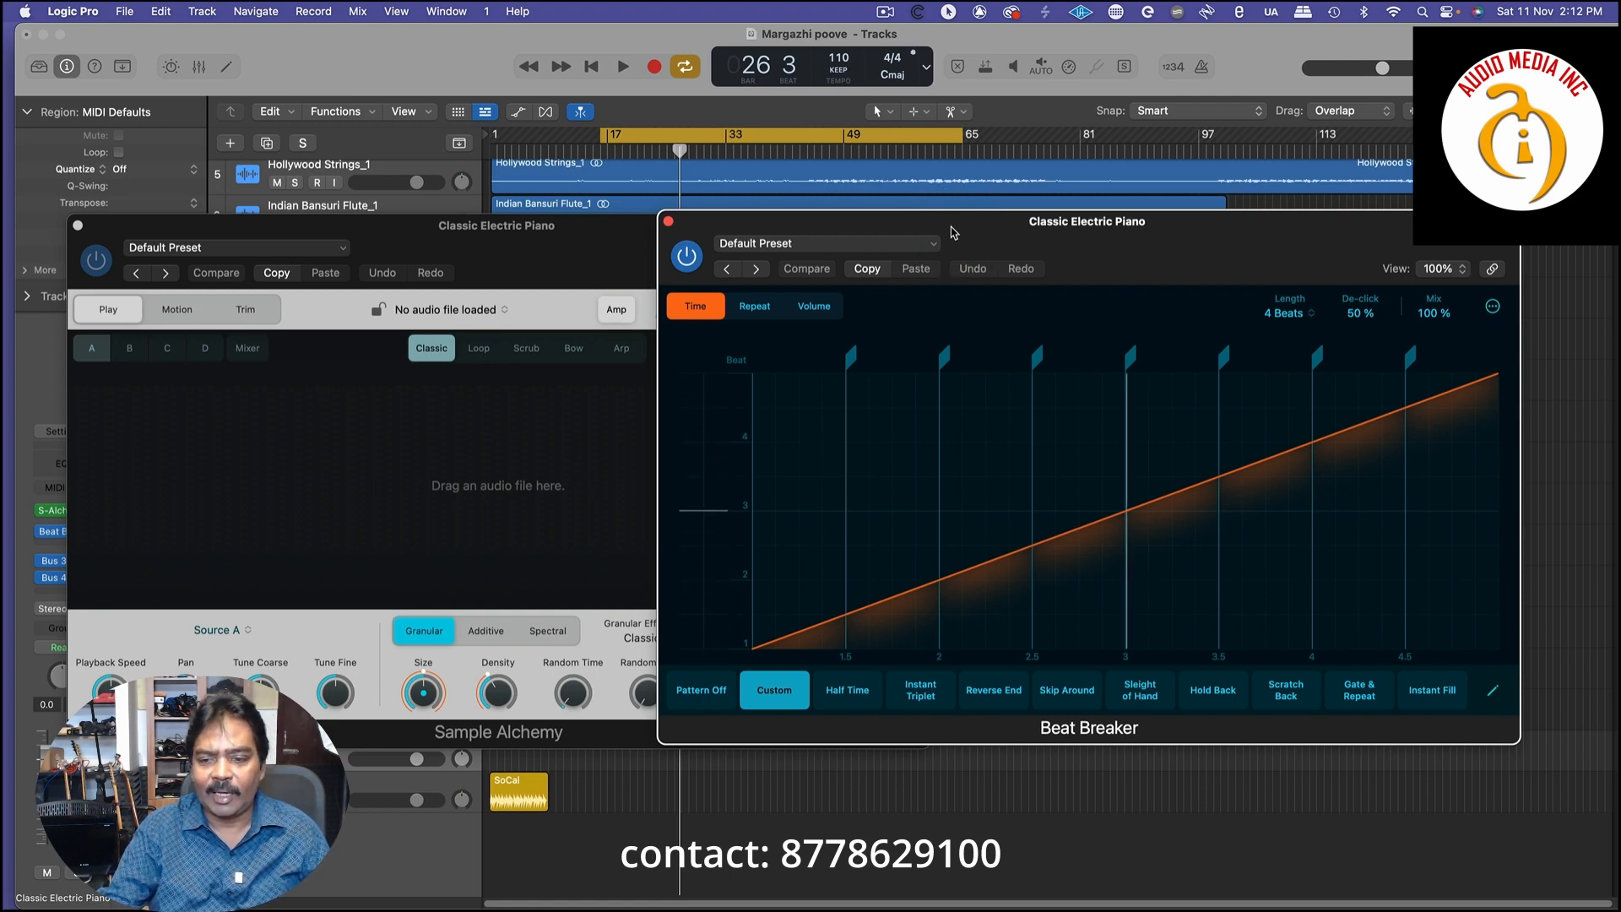
click(960, 233)
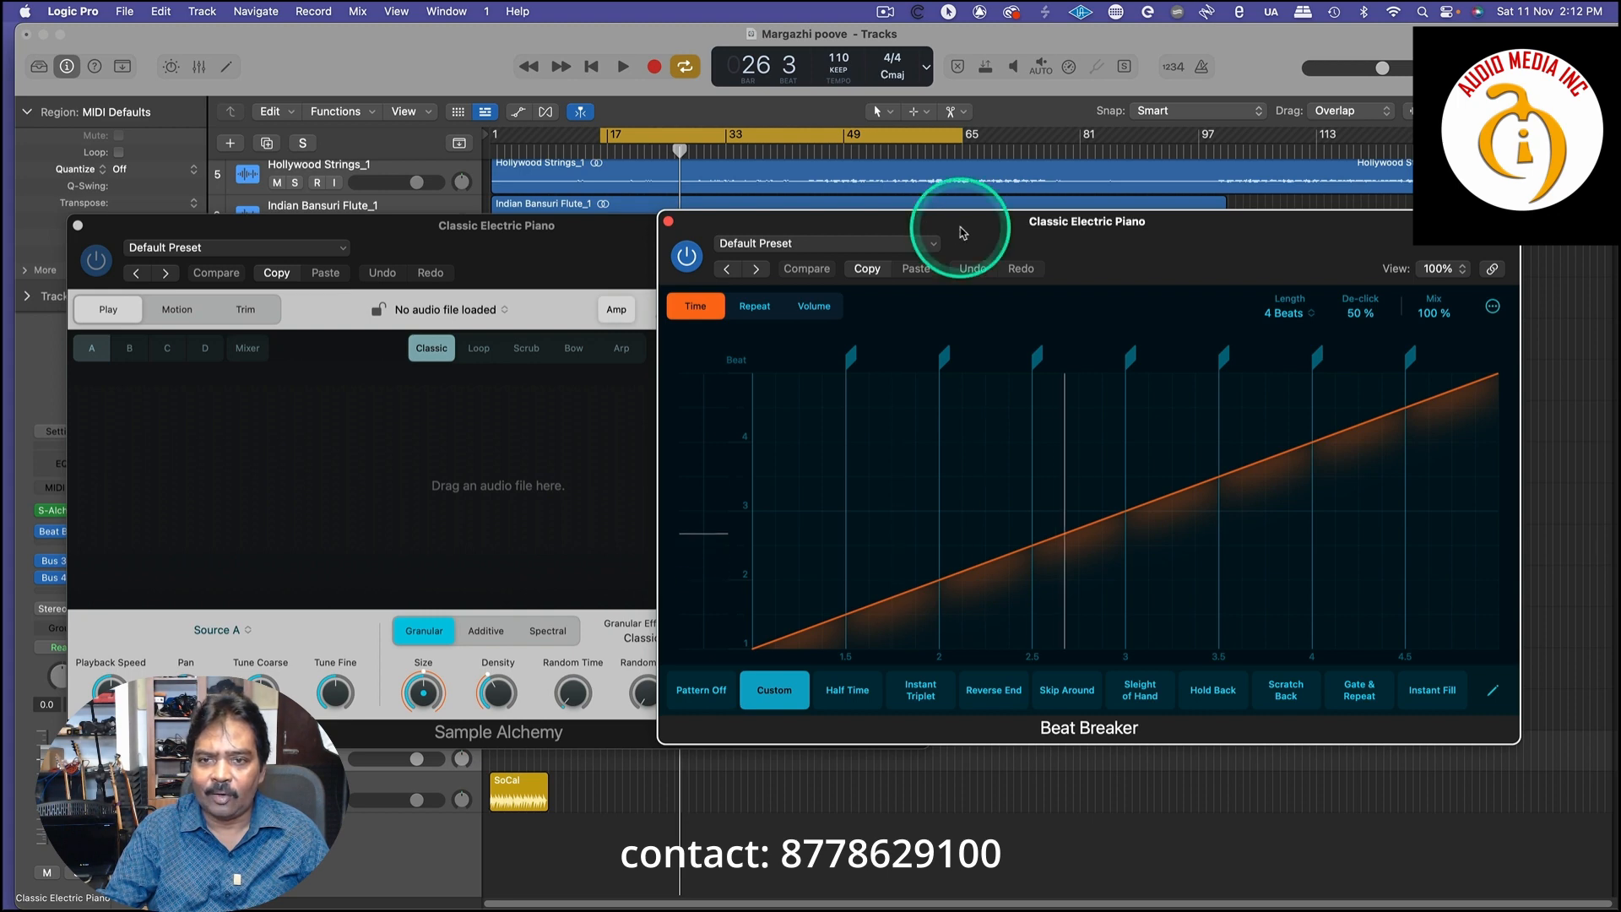
drag(960, 233, 1039, 231)
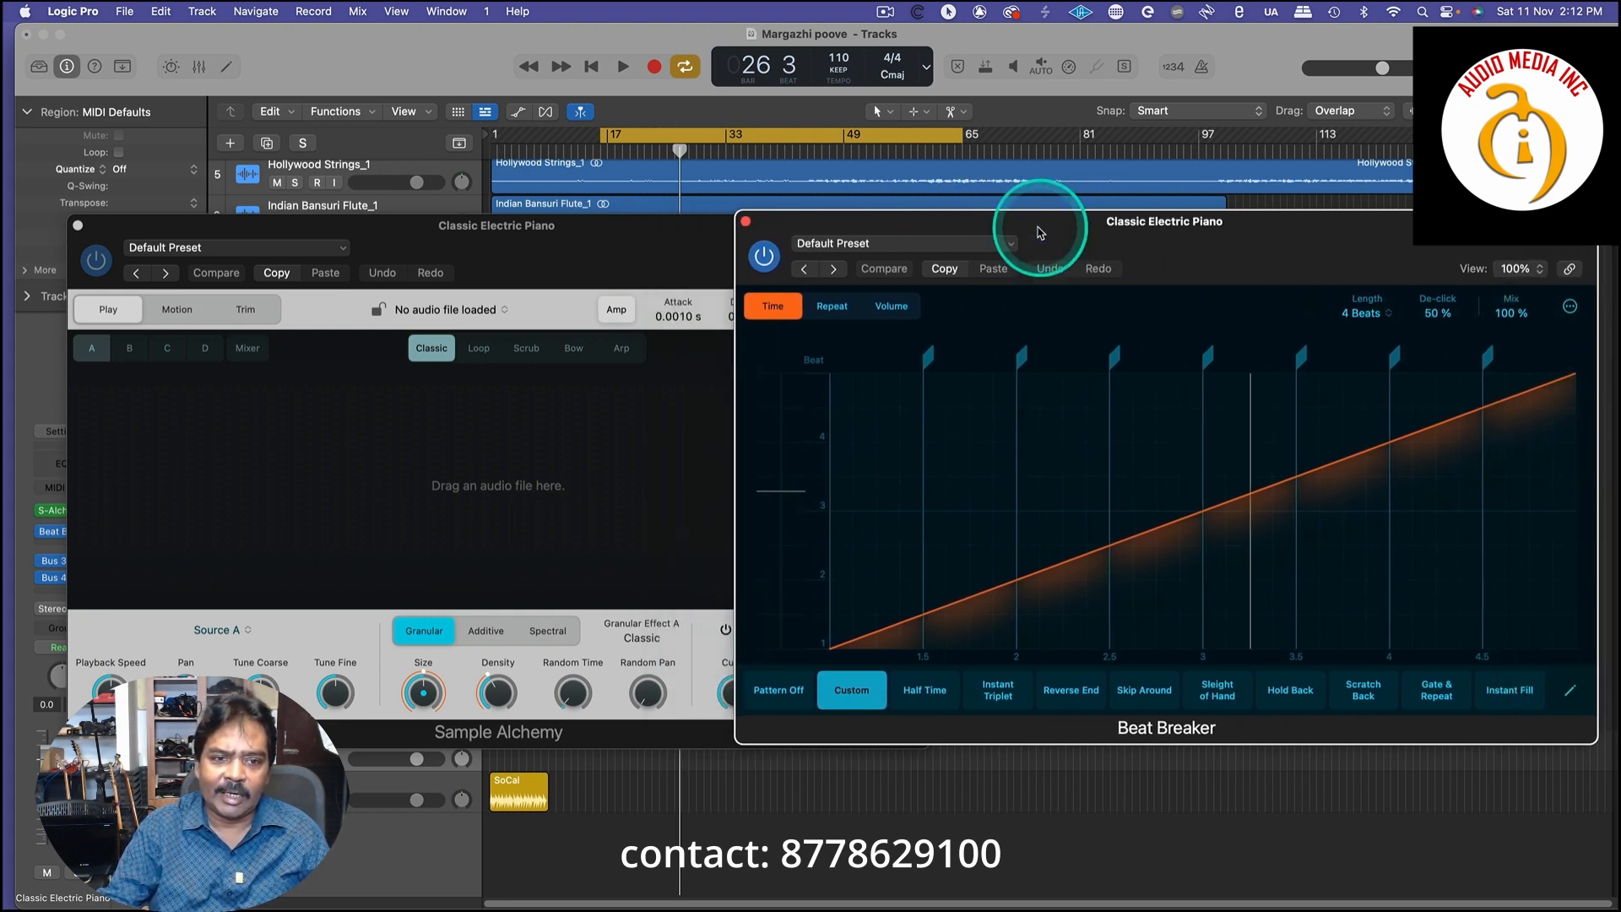
Close the Beat Breaker and Sample Alchemy windows and select the SoCal track
click(742, 222)
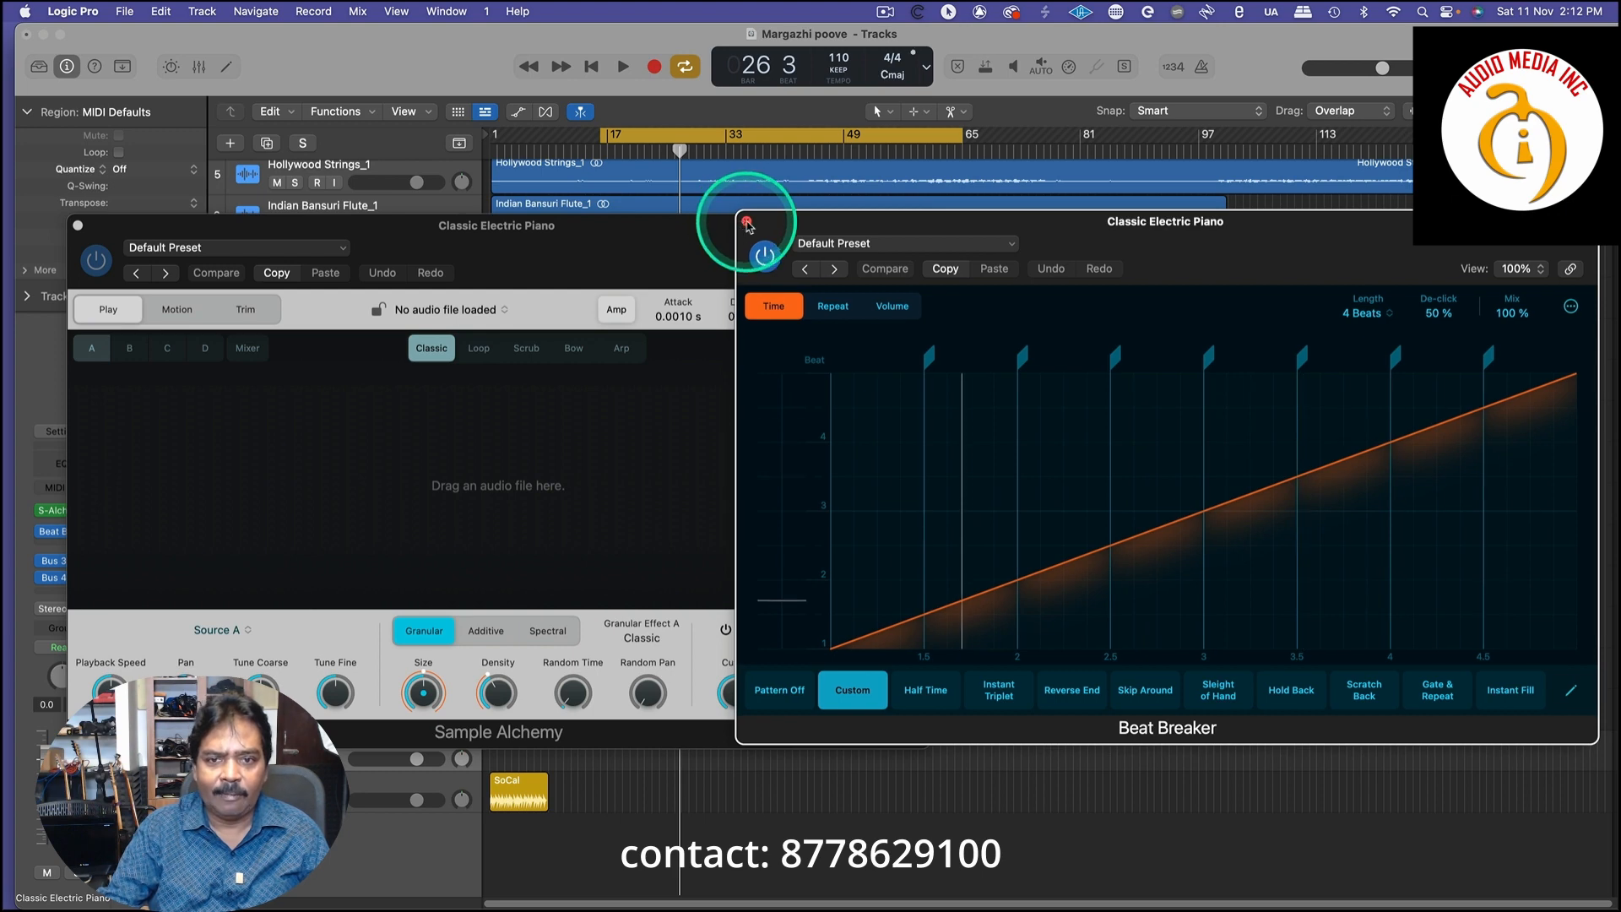
click(746, 223)
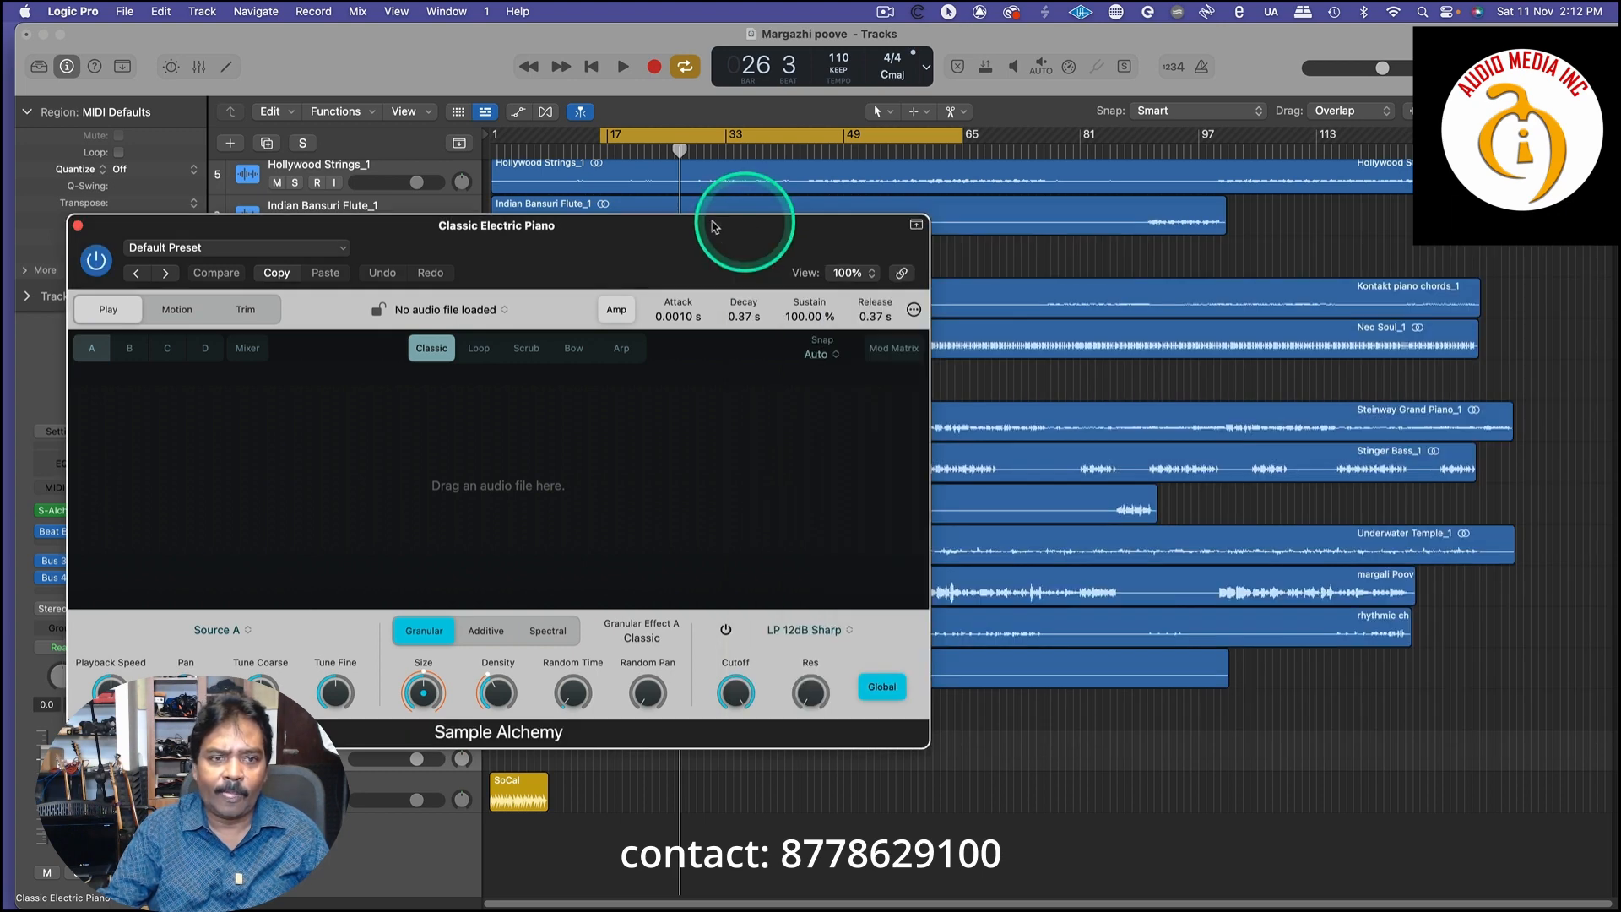
click(77, 226)
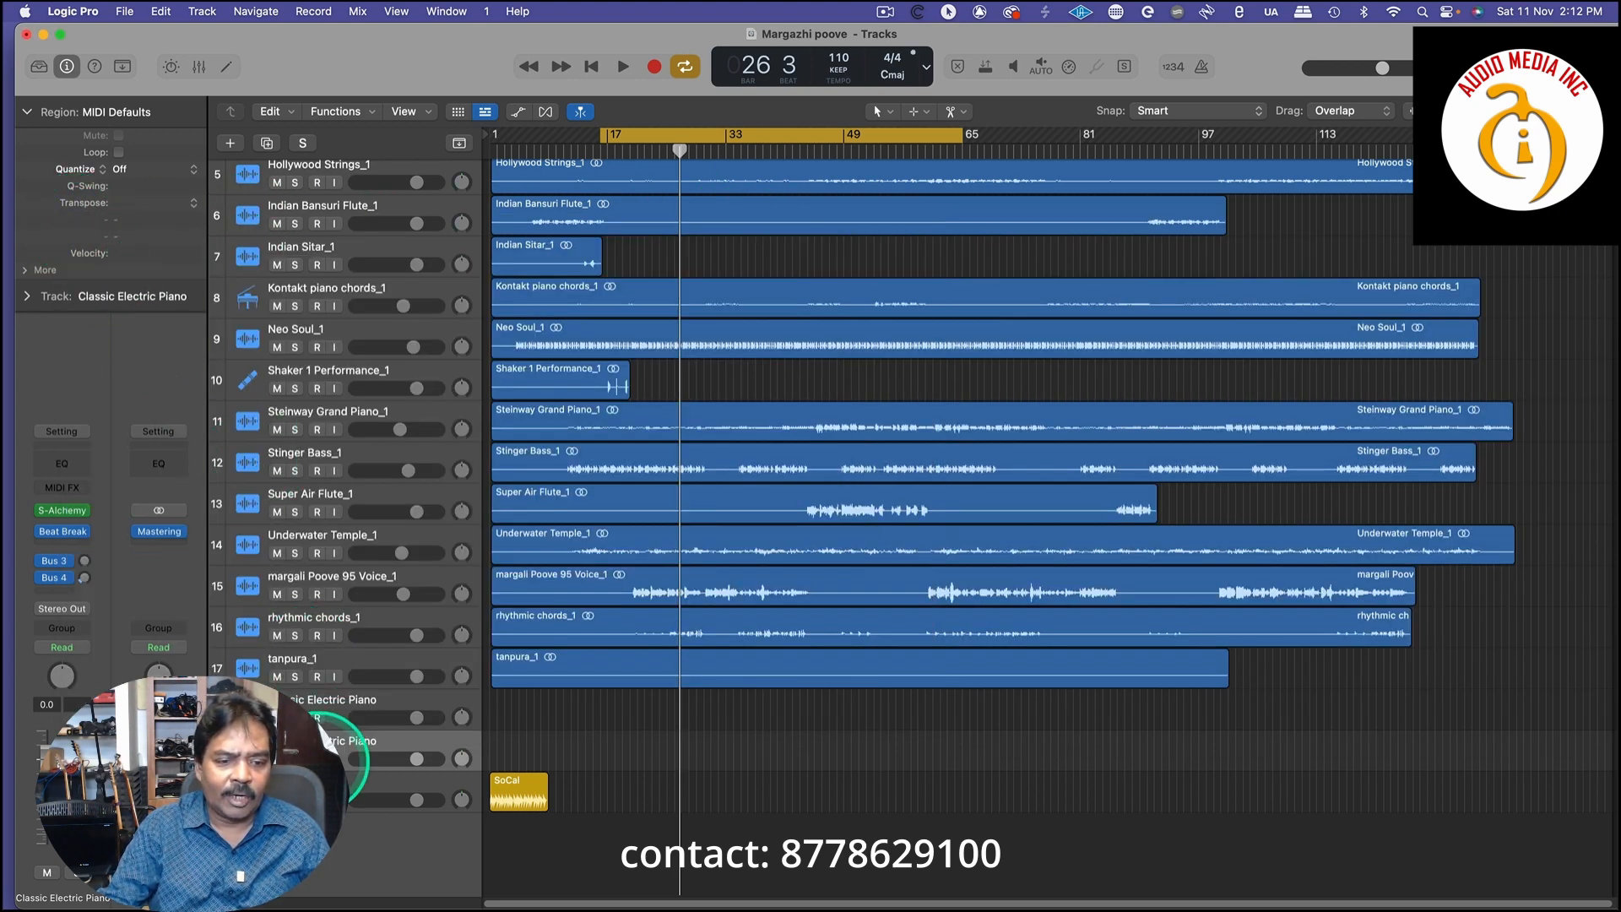
click(355, 785)
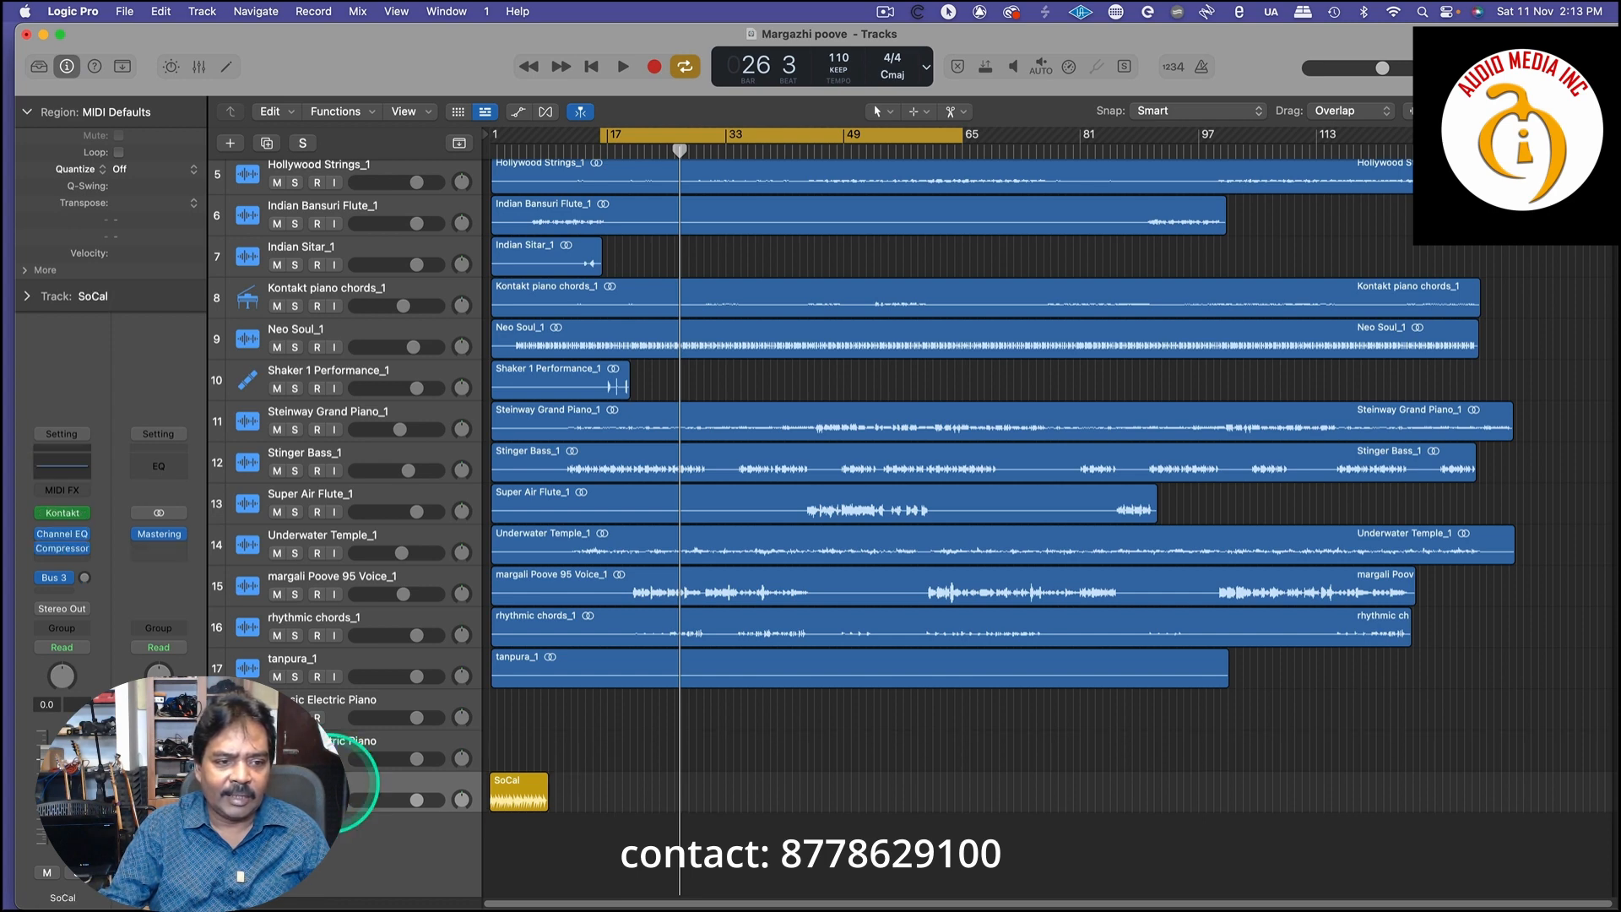